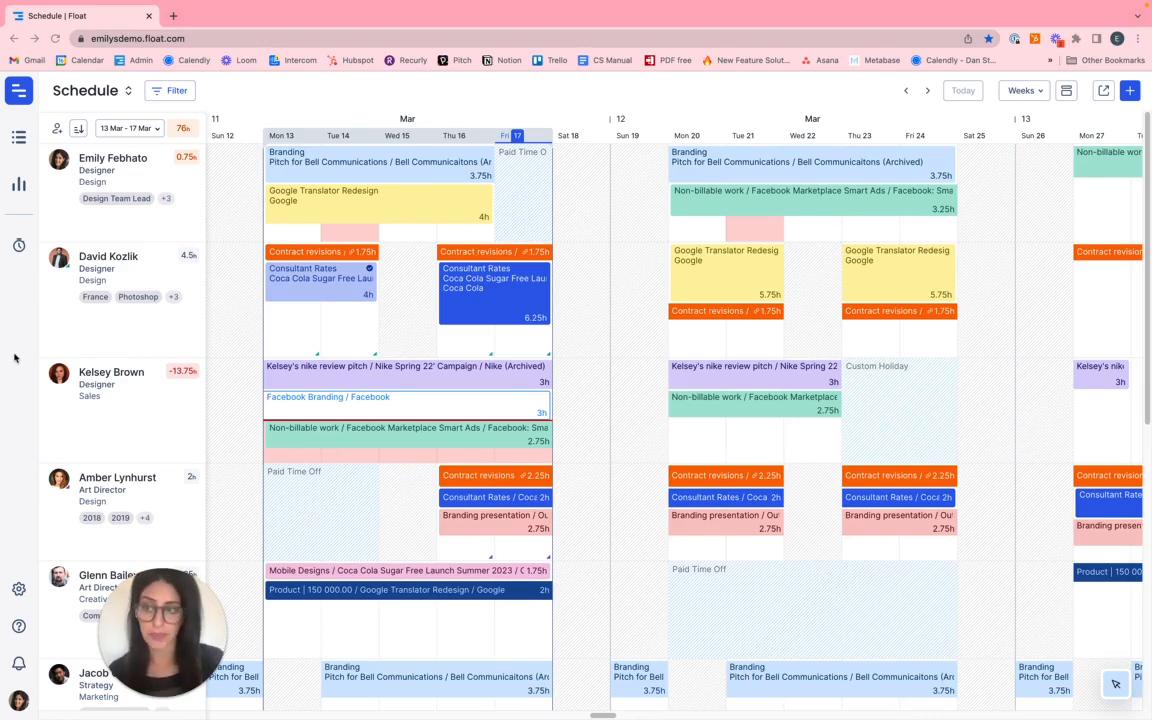
Open the project management list and start a new project from the 6 - Week pitch template
{"action": "left_click", "coordinate": [20, 138]}
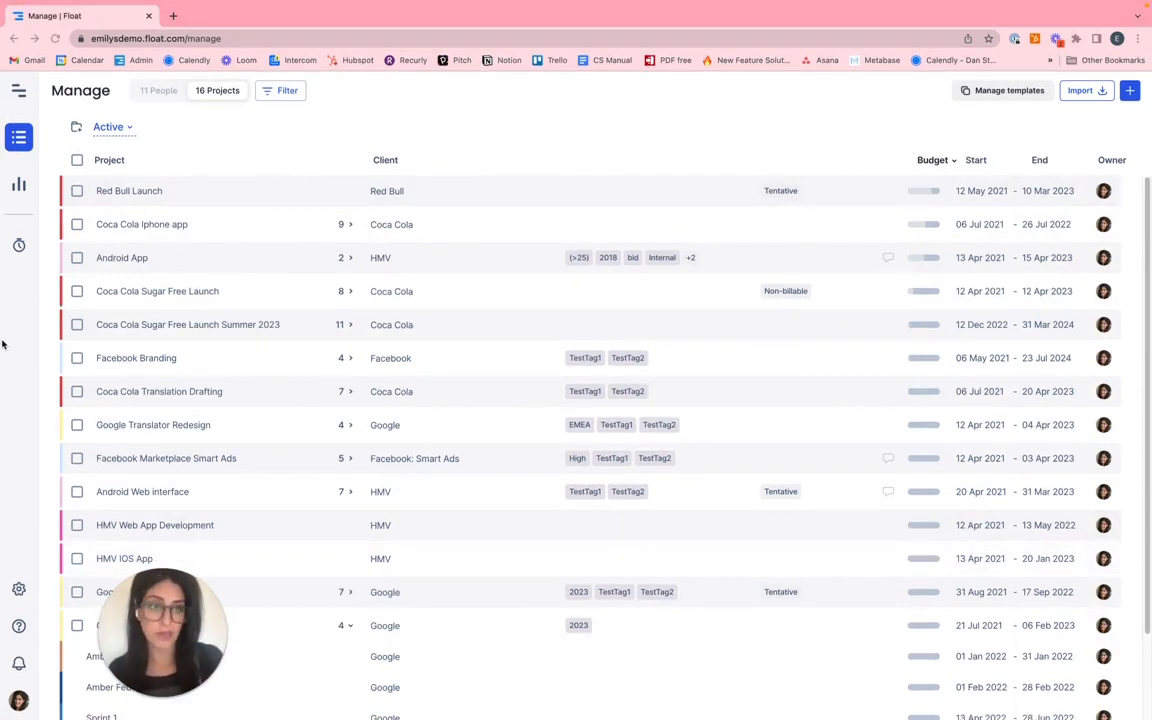
{"action": "left_click", "coordinate": [1010, 90]}
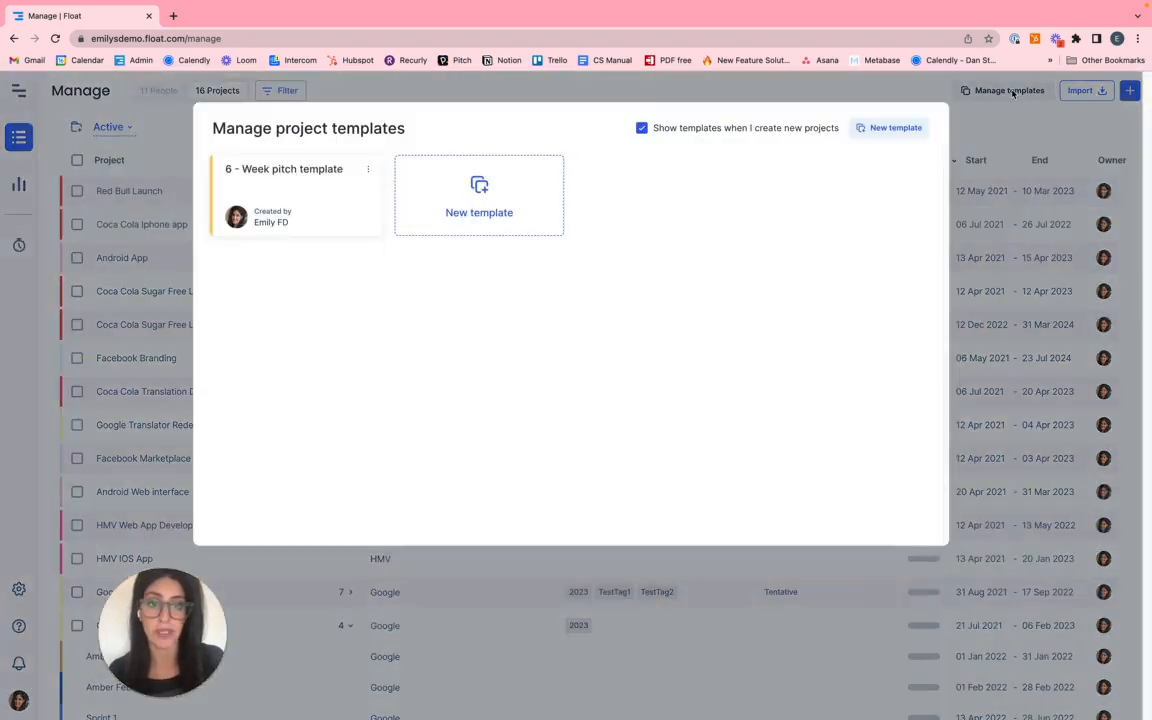
{"action": "mouse_move", "coordinate": [315, 171]}
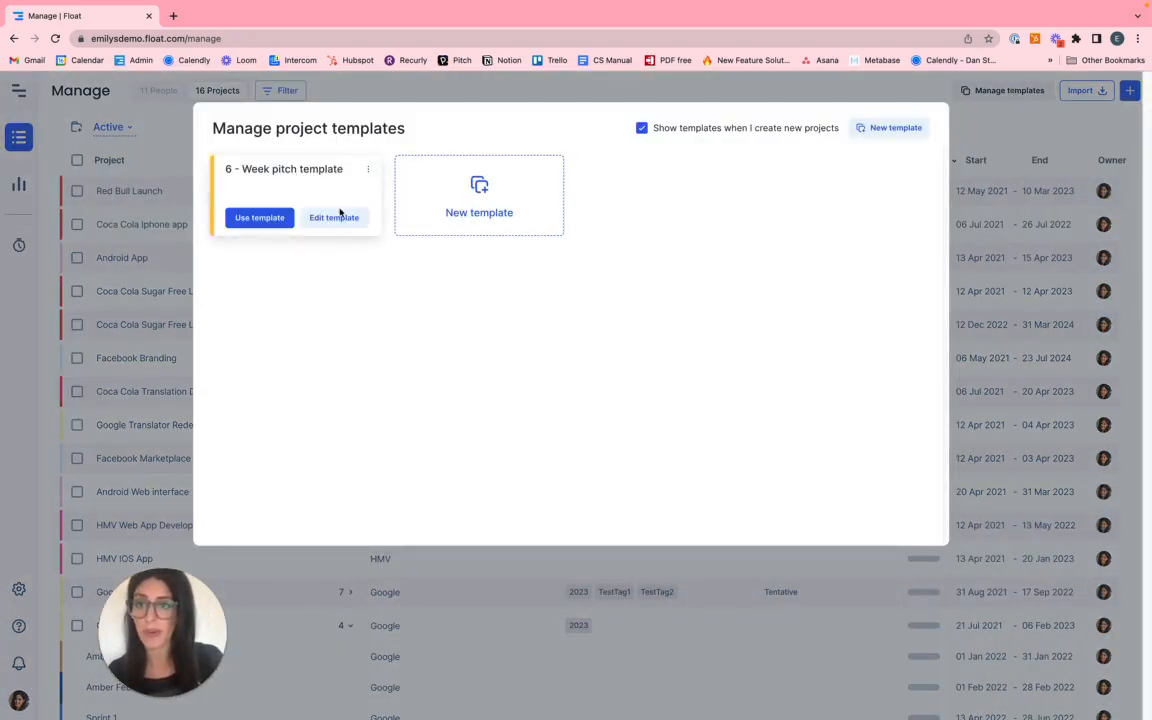
{"action": "left_click", "coordinate": [240, 198]}
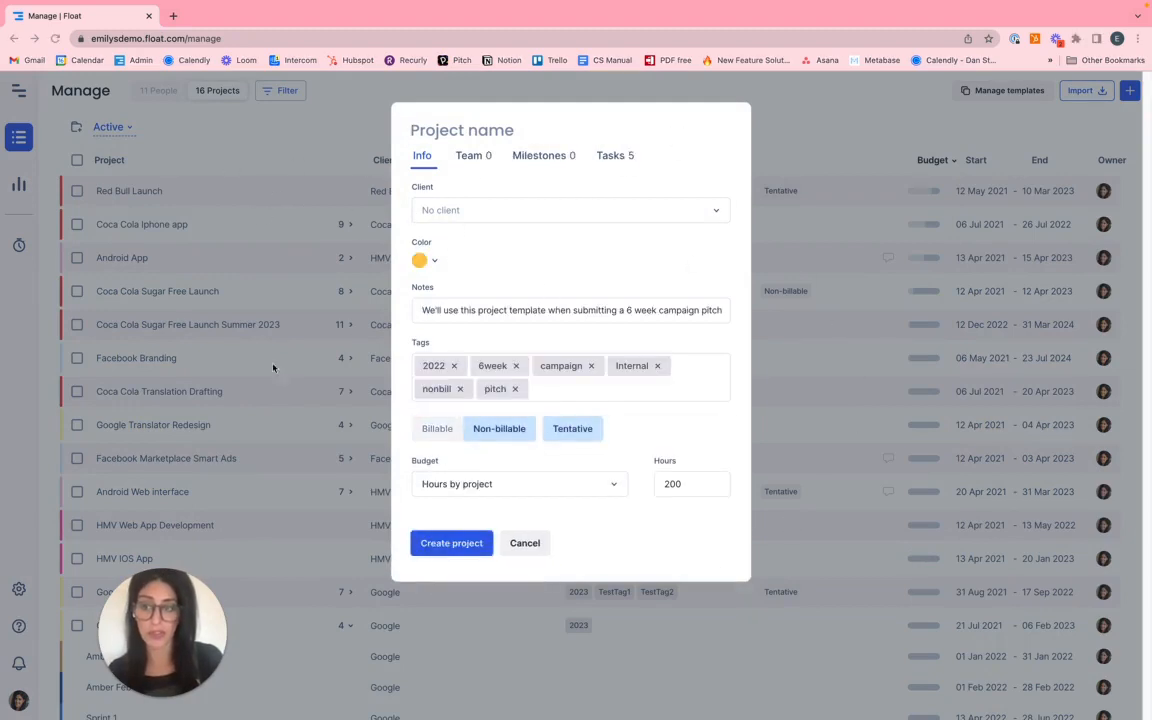
Review the client setting and the color palette available for the new project
{"action": "left_click", "coordinate": [495, 209]}
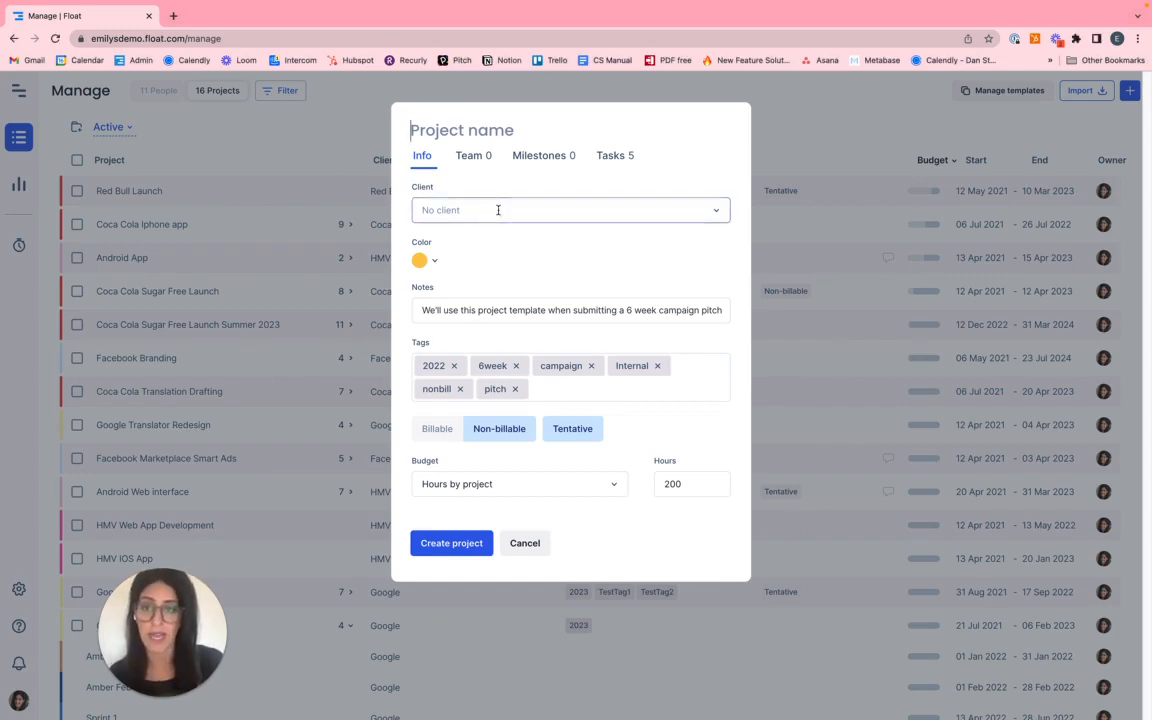
{"action": "left_click", "coordinate": [670, 186]}
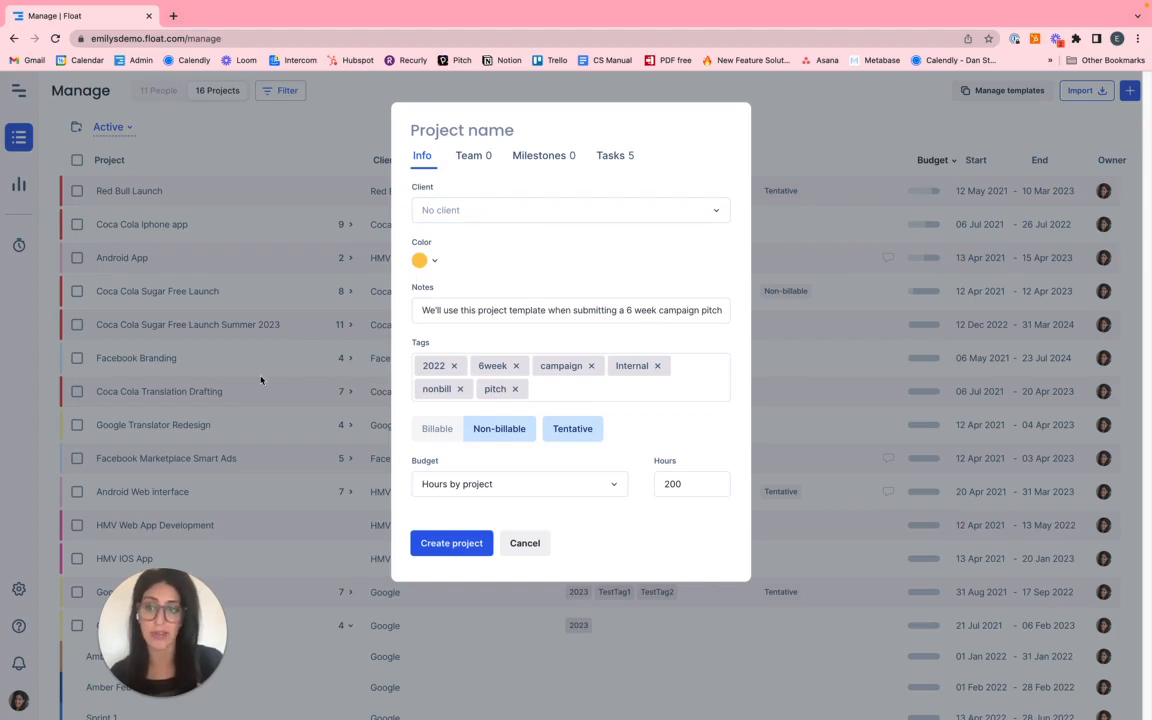
{"action": "left_click", "coordinate": [428, 262]}
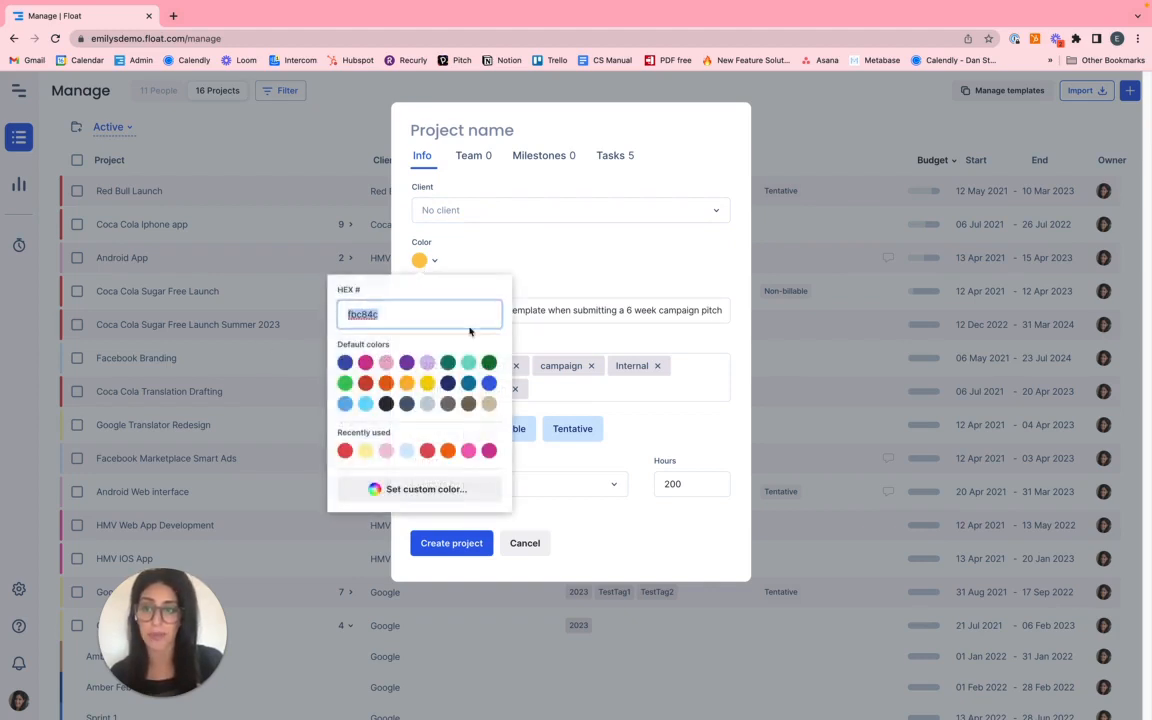
{"action": "left_click", "coordinate": [594, 245]}
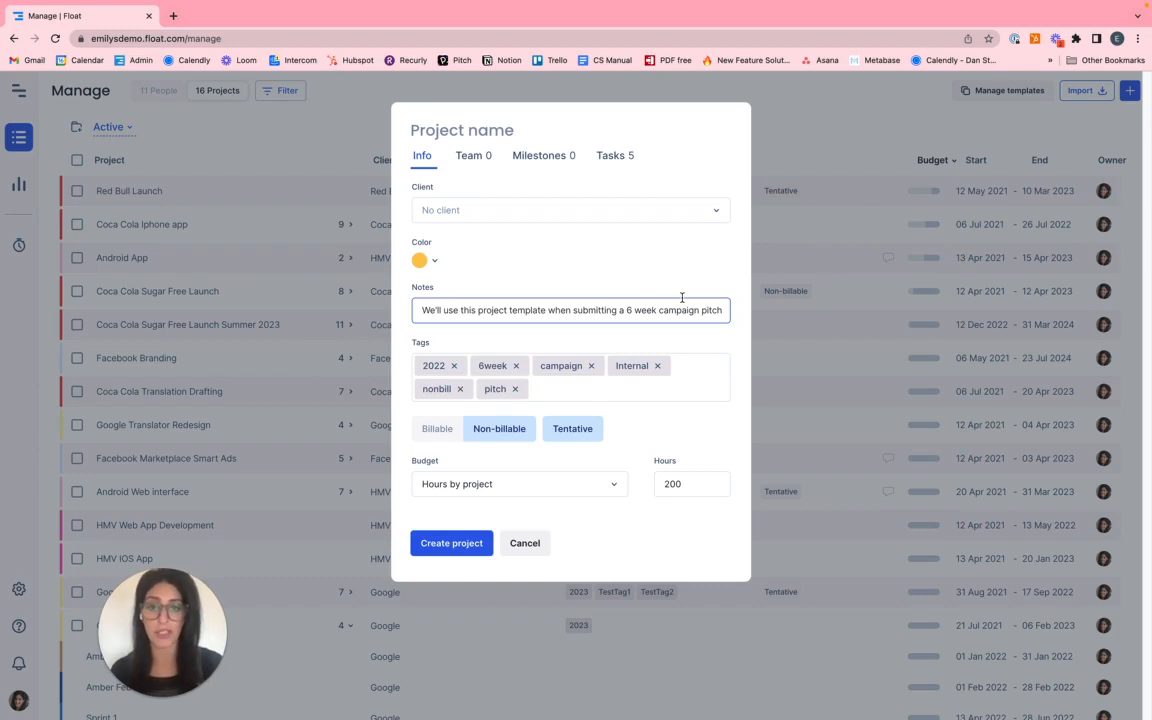
Append a mention of a team member to the end of the new project's notes
{"action": "left_click_drag", "start_coordinate": [686, 311], "coordinate": [784, 319]}
{"action": "left_click", "coordinate": [725, 310]}
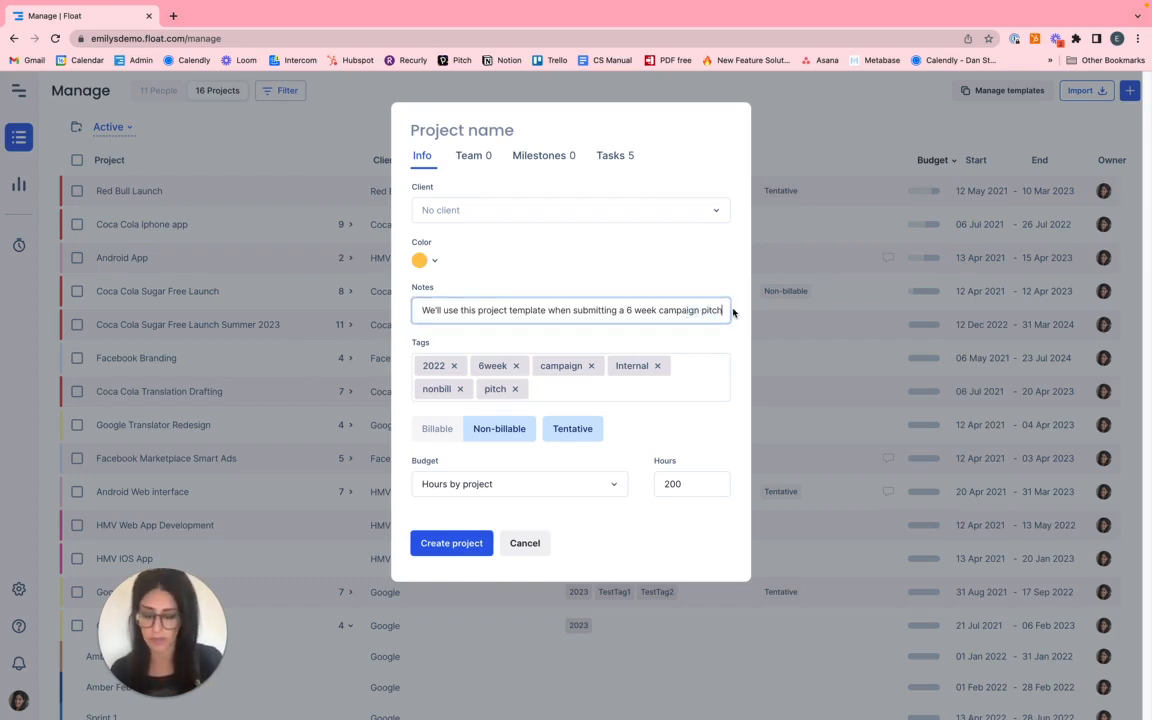
{"action": "type", "text": "@brittney"}
{"action": "key", "text": "Return"}
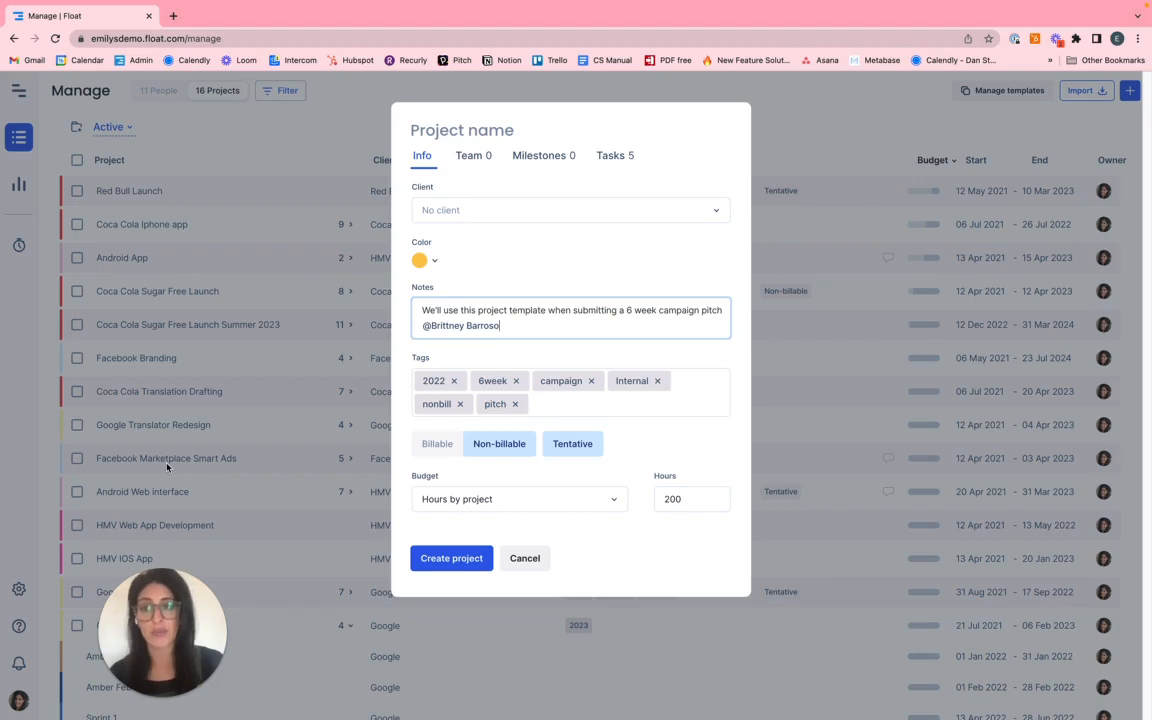
{"action": "left_click", "coordinate": [622, 393]}
{"action": "left_click", "coordinate": [659, 348]}
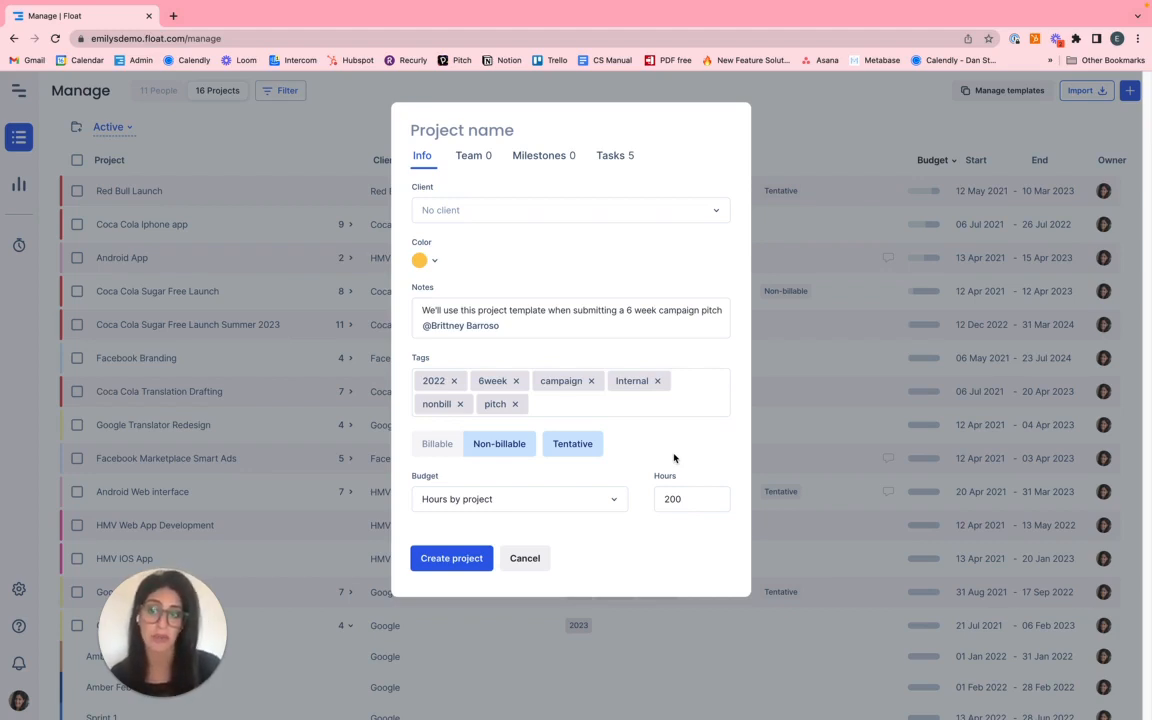
Set the new project to Billable and review the Drafts task's options and the available budget types
{"action": "left_click", "coordinate": [430, 447]}
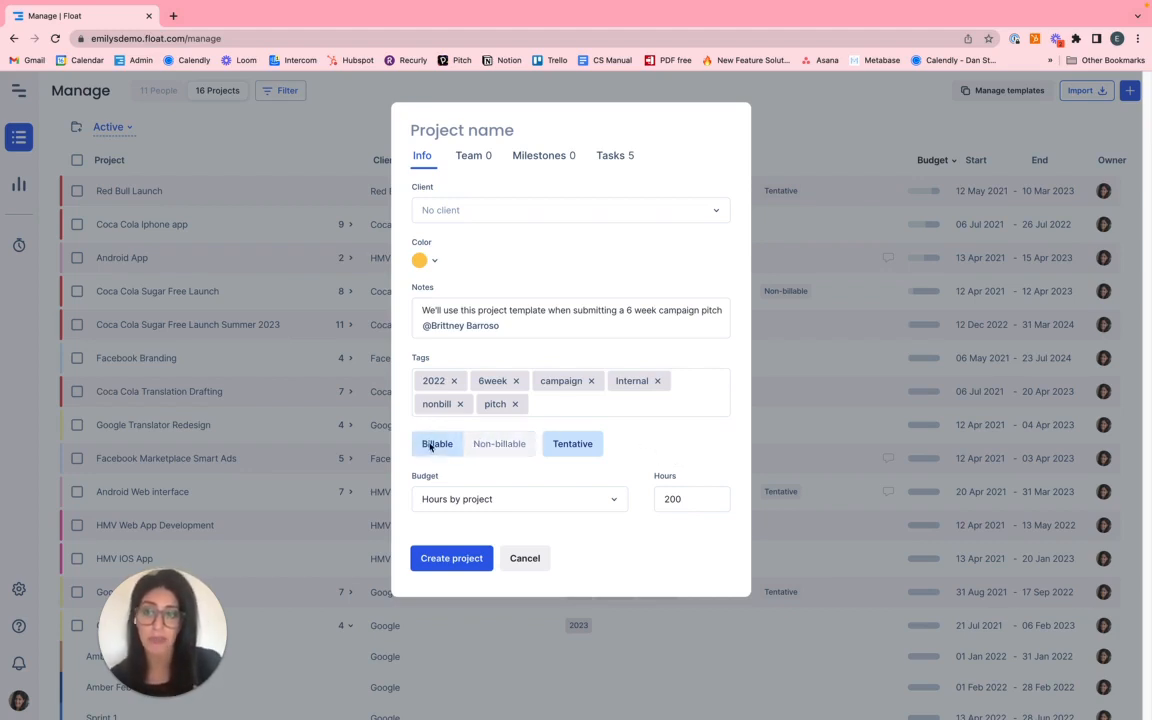
{"action": "left_click", "coordinate": [615, 153]}
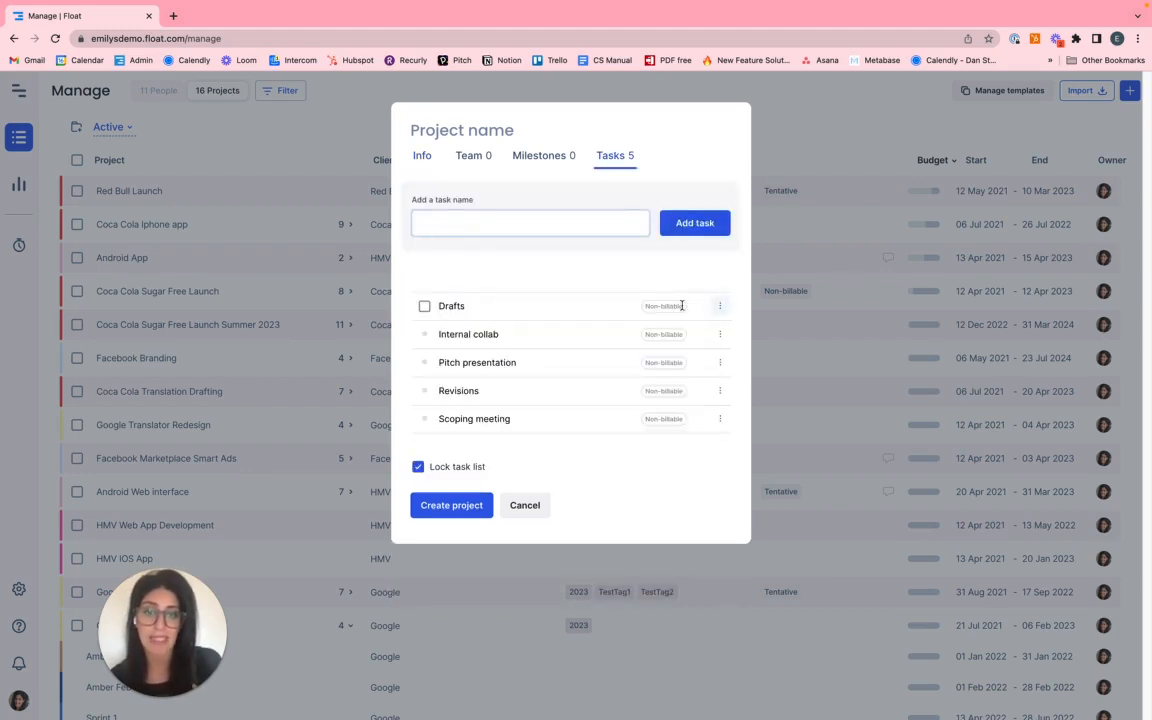
{"action": "left_click", "coordinate": [720, 305]}
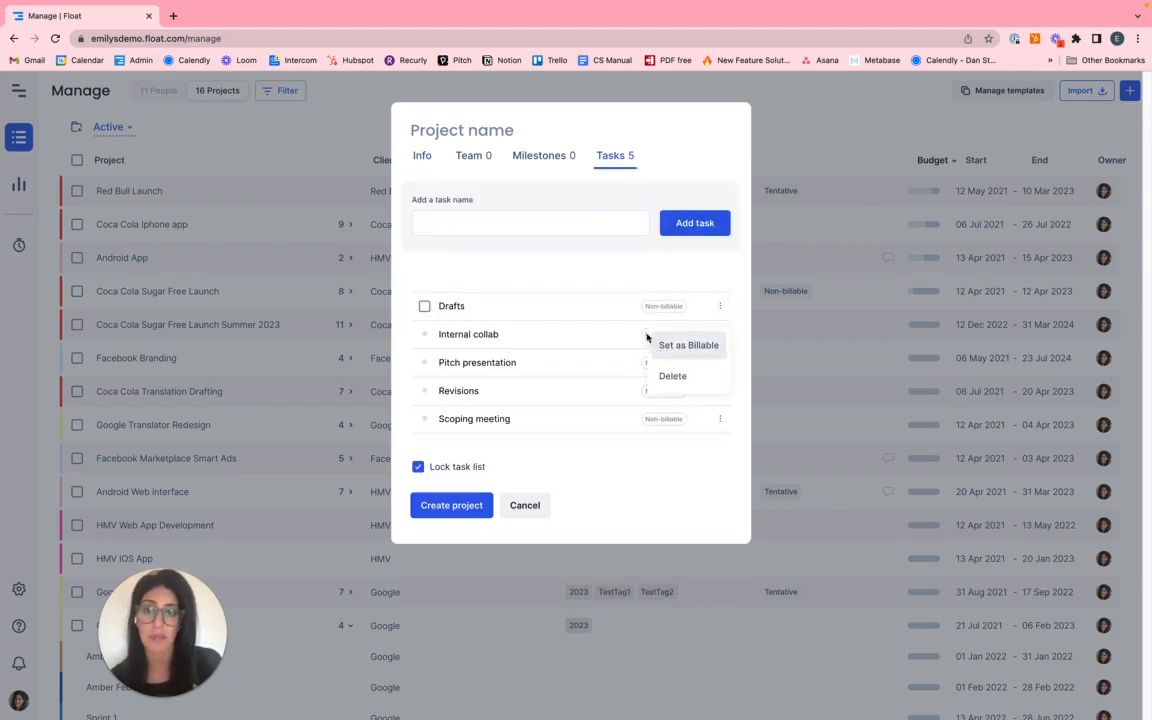
{"action": "left_click", "coordinate": [418, 155]}
{"action": "left_click", "coordinate": [518, 498]}
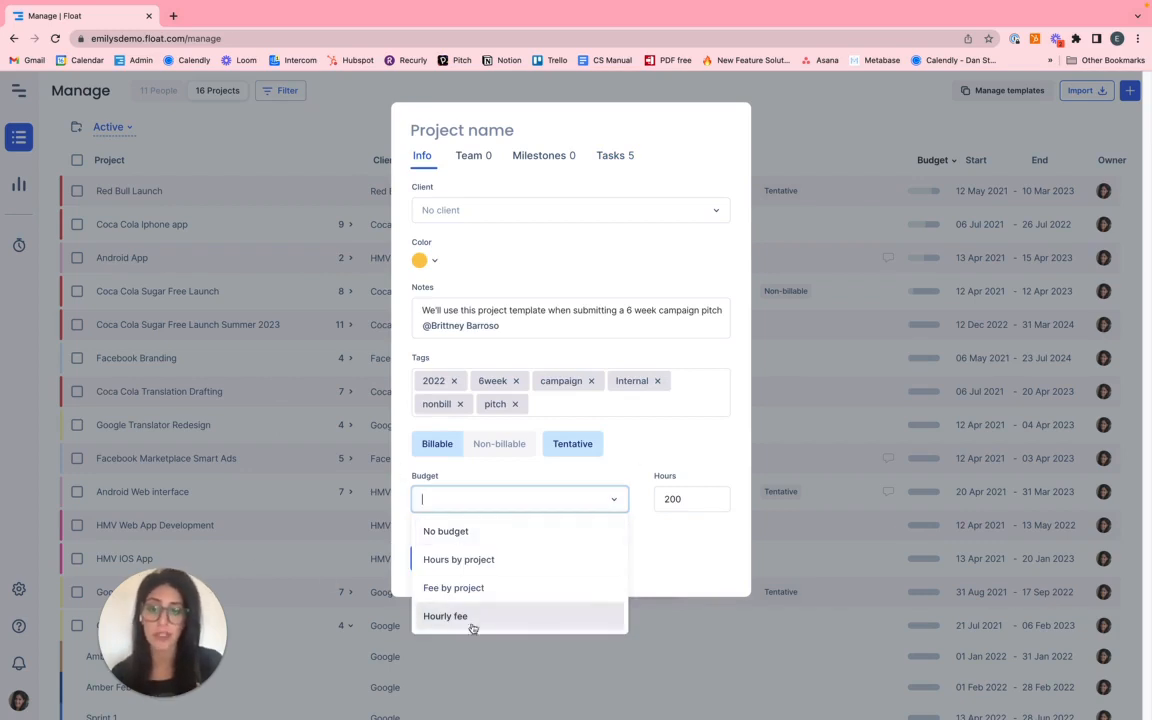
{"action": "left_click", "coordinate": [649, 538]}
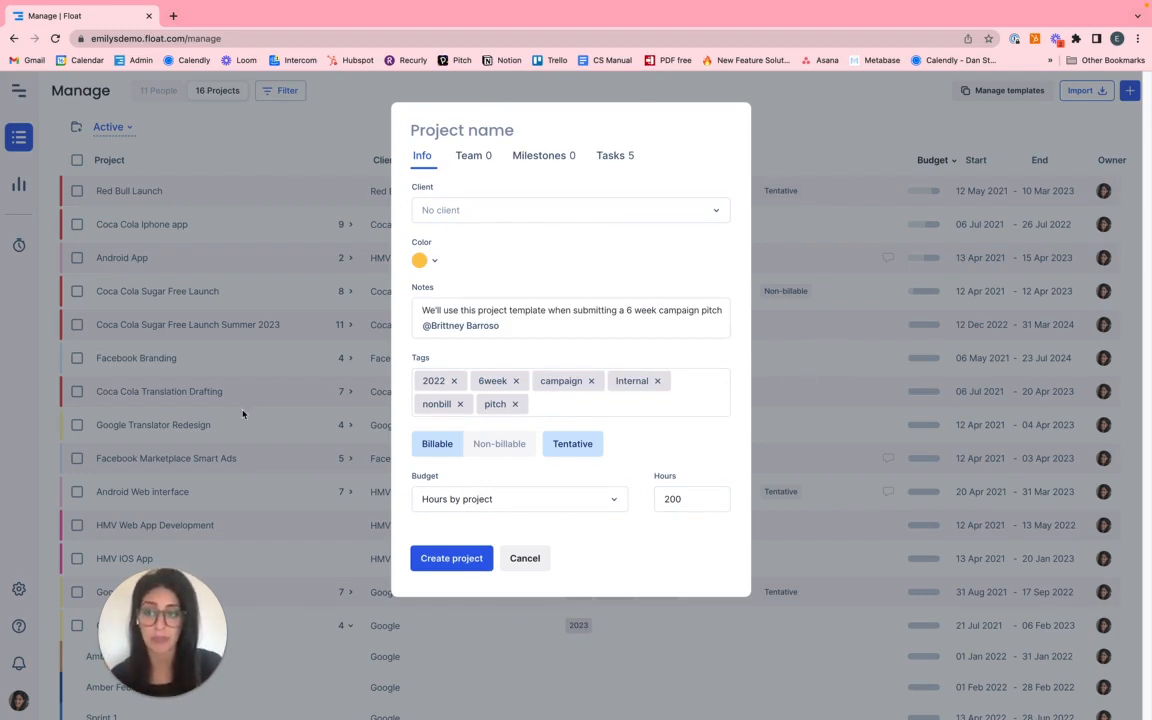
Assign the Creative department's member and everyone in the Design department to the project team
{"action": "left_click", "coordinate": [476, 158]}
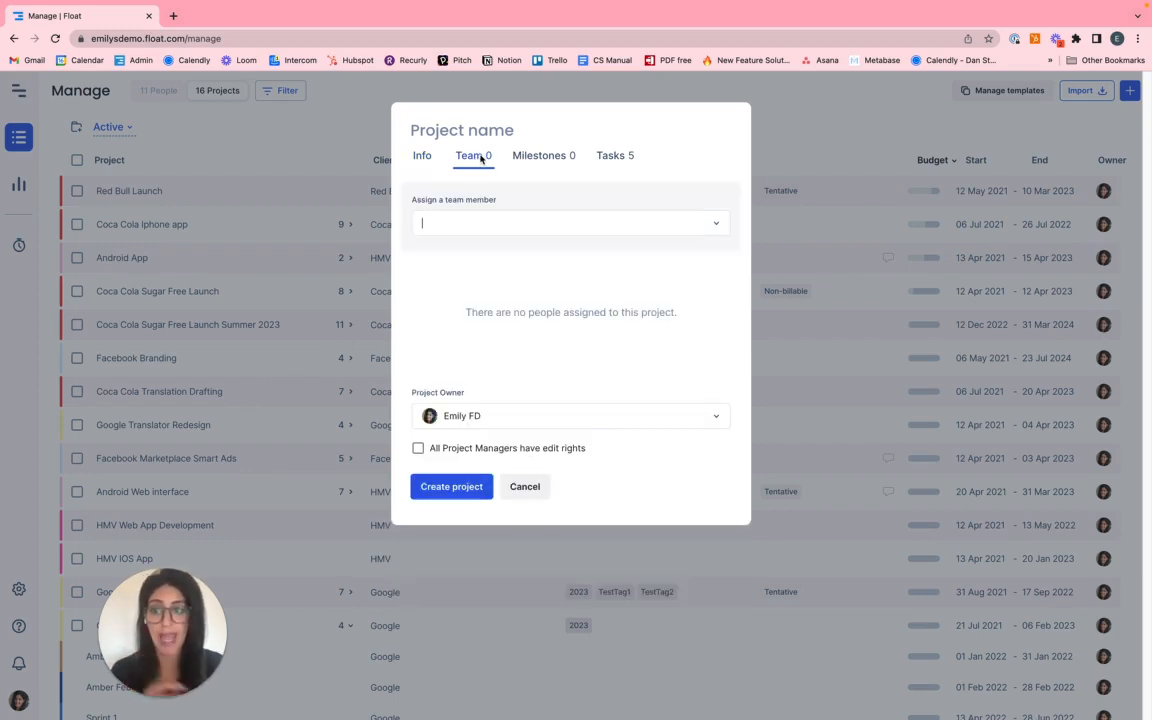
{"action": "left_click", "coordinate": [501, 219]}
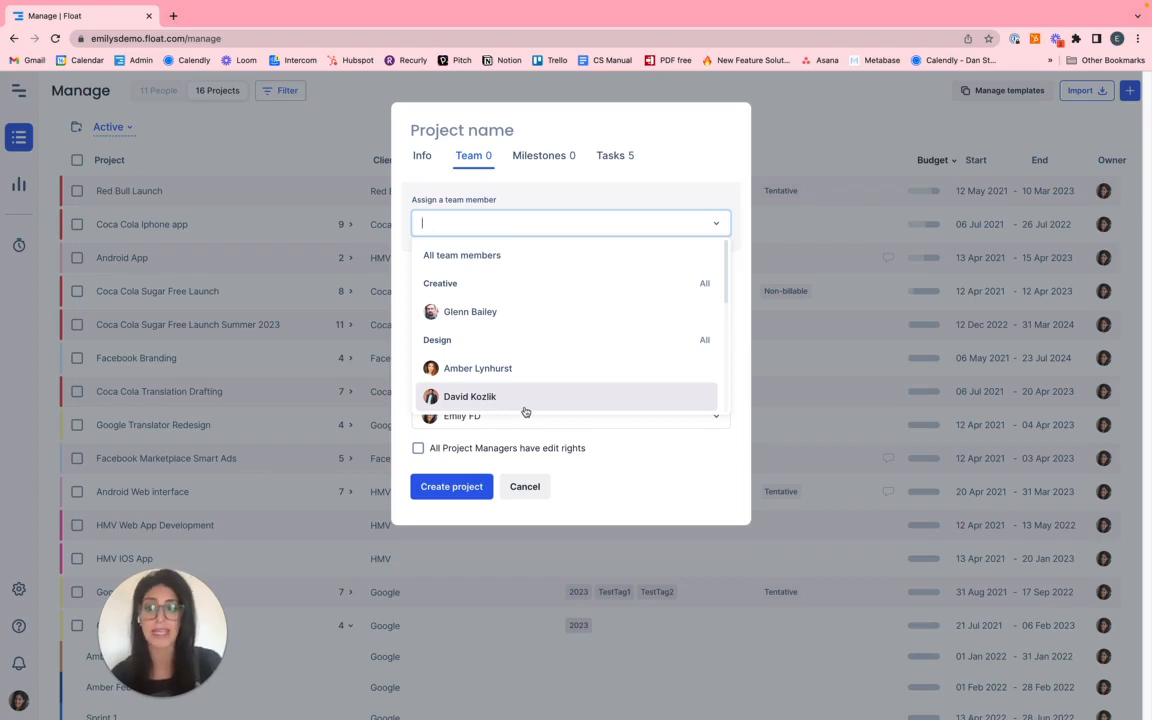
{"action": "left_click", "coordinate": [478, 311]}
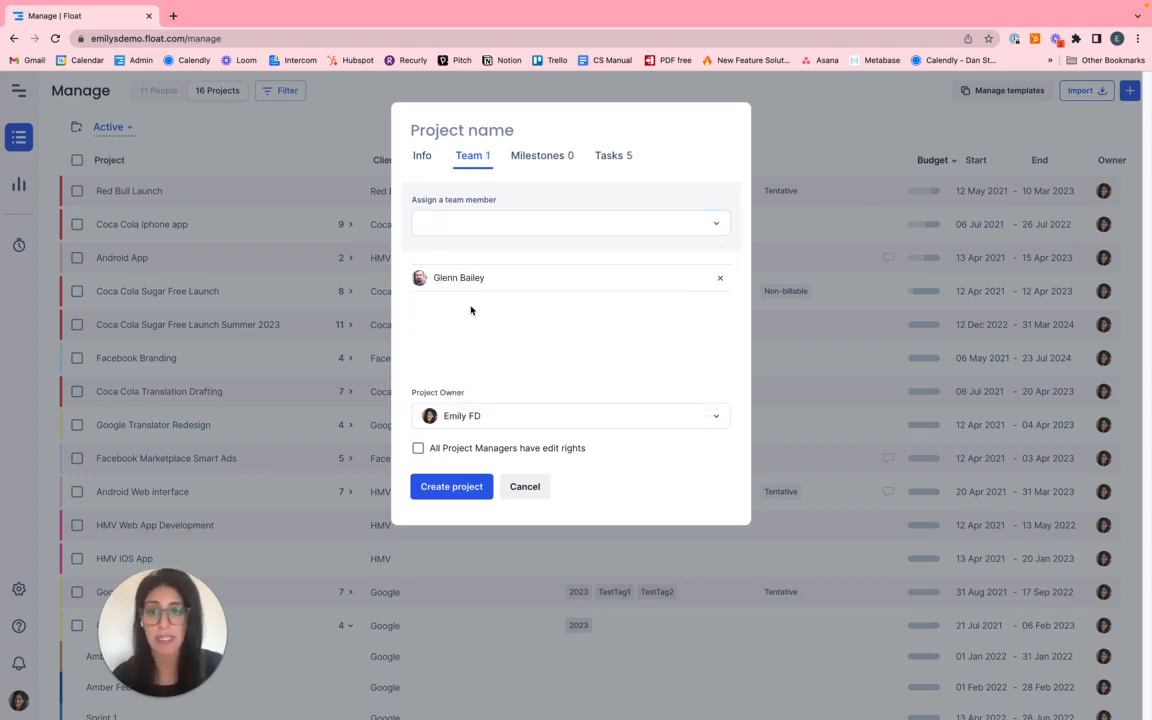
{"action": "left_click", "coordinate": [680, 219]}
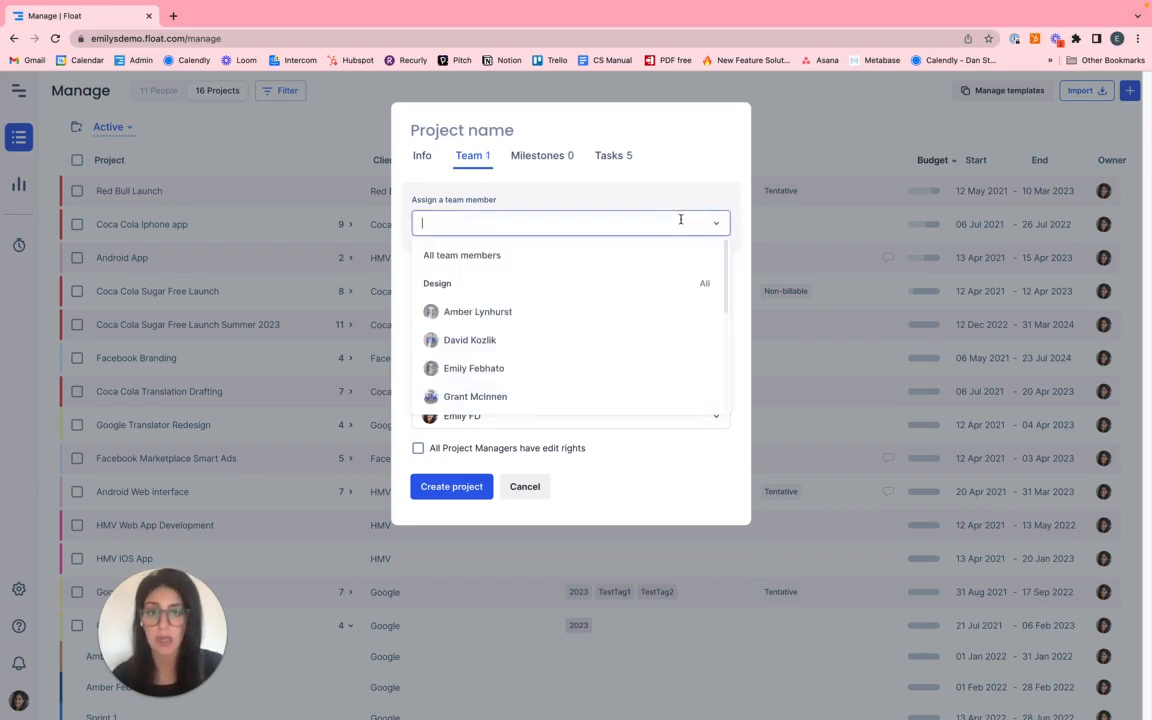
{"action": "left_click", "coordinate": [705, 285]}
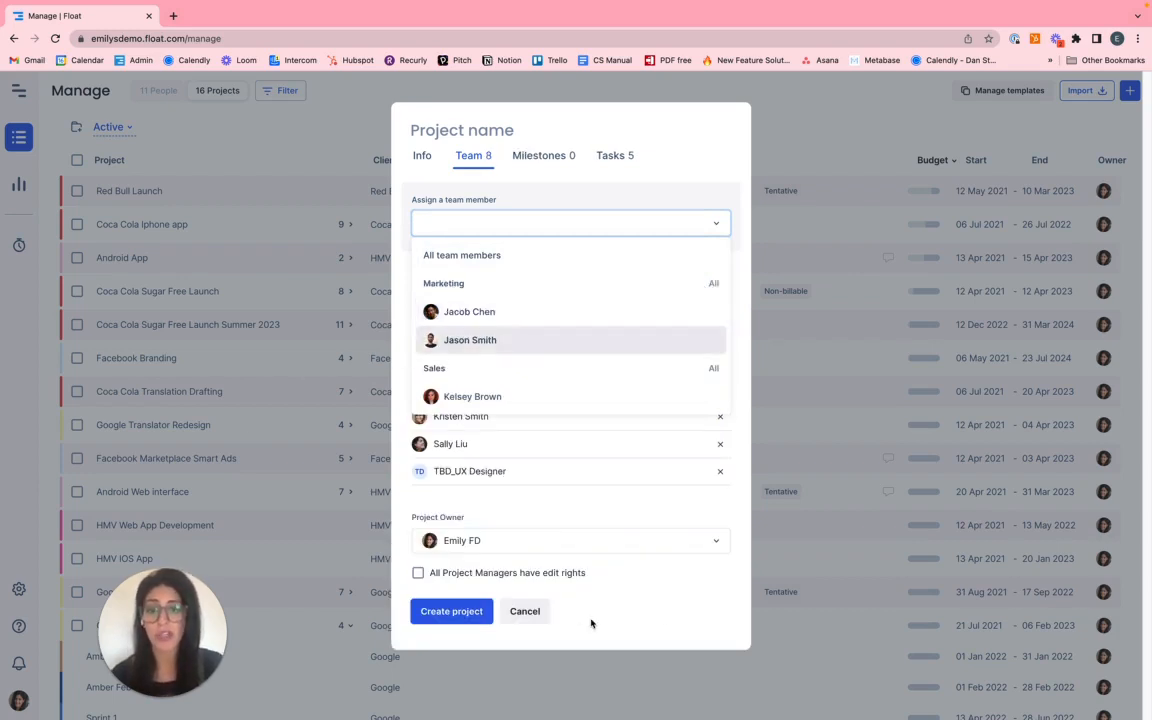
{"action": "left_click", "coordinate": [537, 510]}
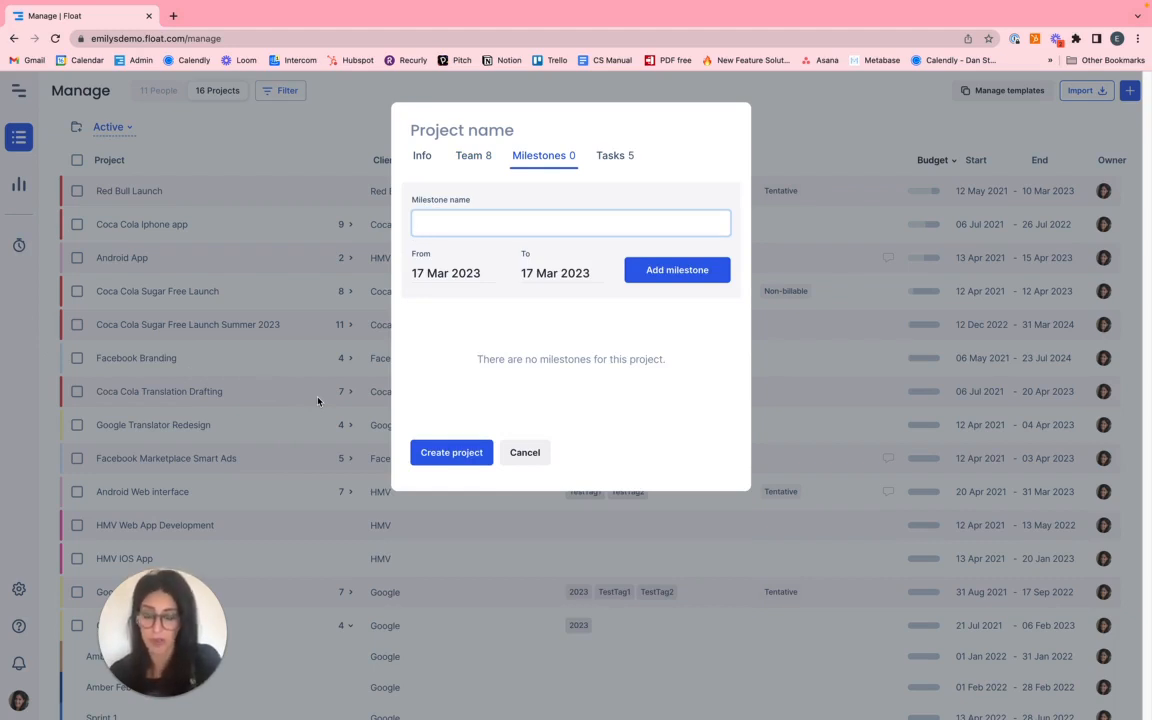
Add a milestone named Kickoff to the new project, dated 20 Mar 2023
{"action": "type", "text": "Kickoff"}
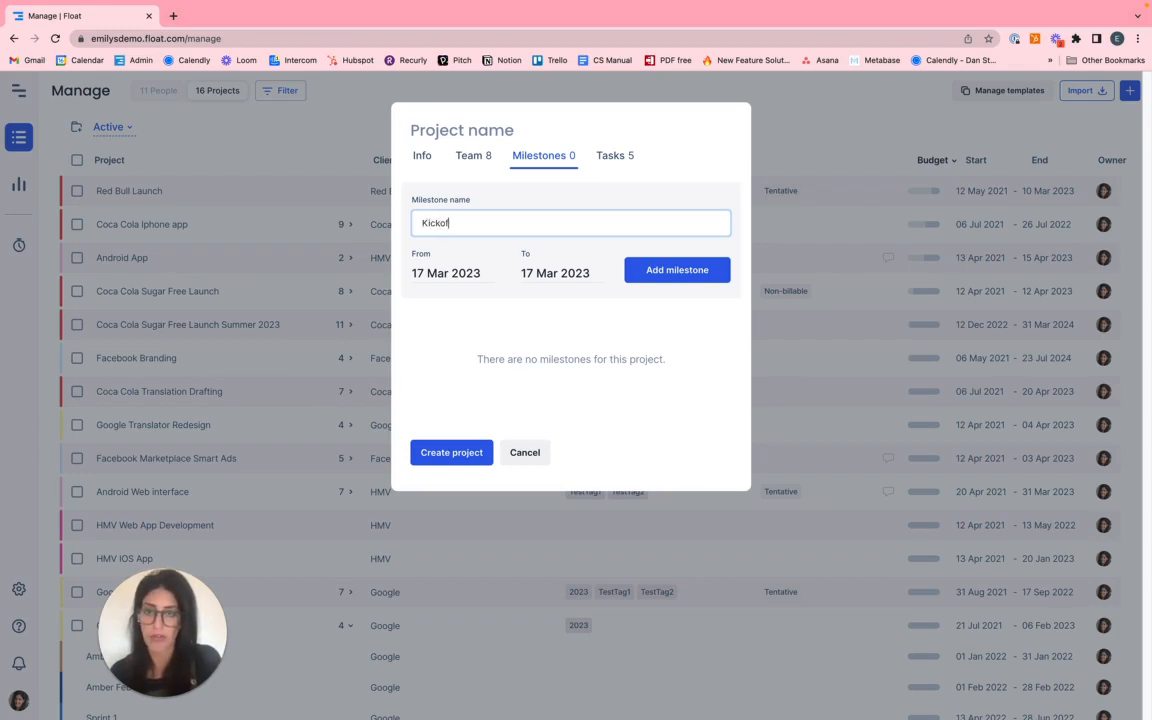
{"action": "left_click", "coordinate": [443, 276]}
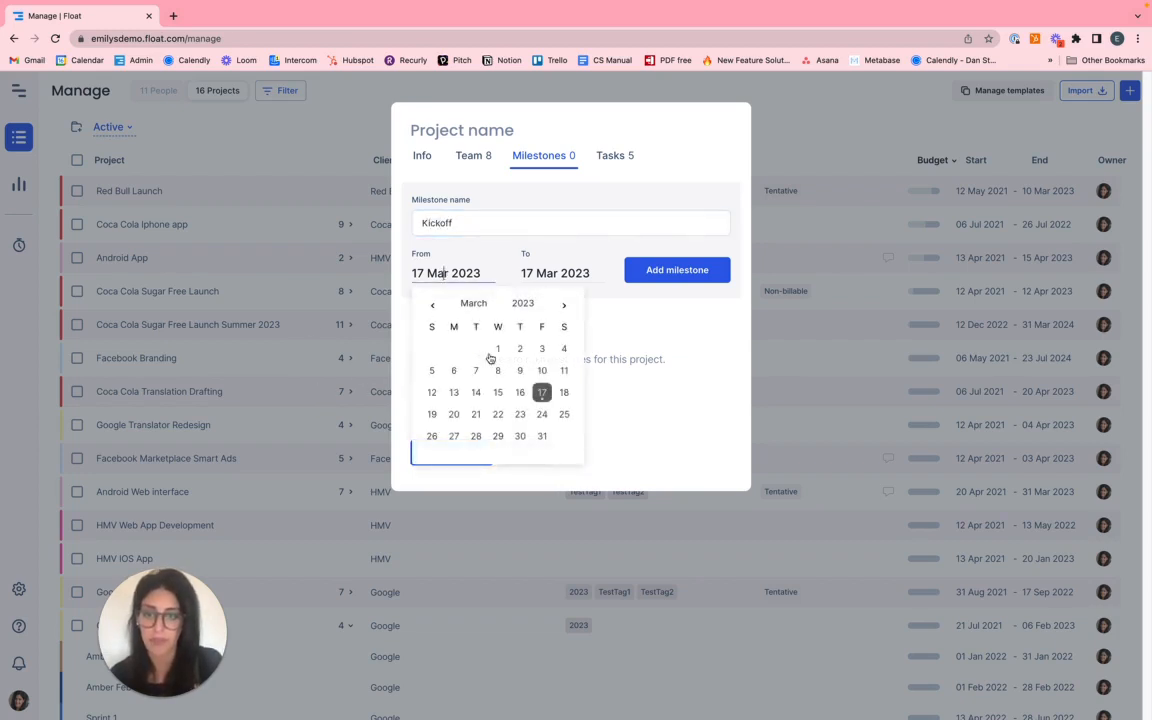
{"action": "left_click", "coordinate": [455, 411]}
{"action": "left_click", "coordinate": [651, 271]}
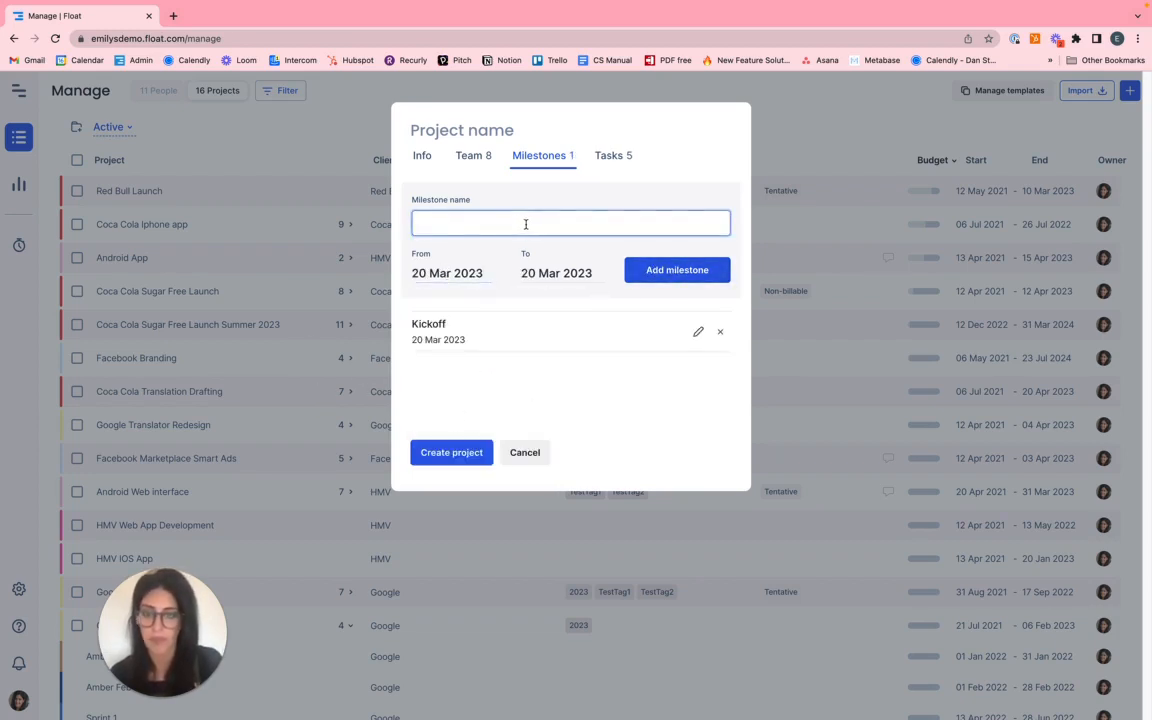
Add a milestone named Client Onsite to the new project, dated 27 Mar 2023
{"action": "type", "text": "Client Onsite"}
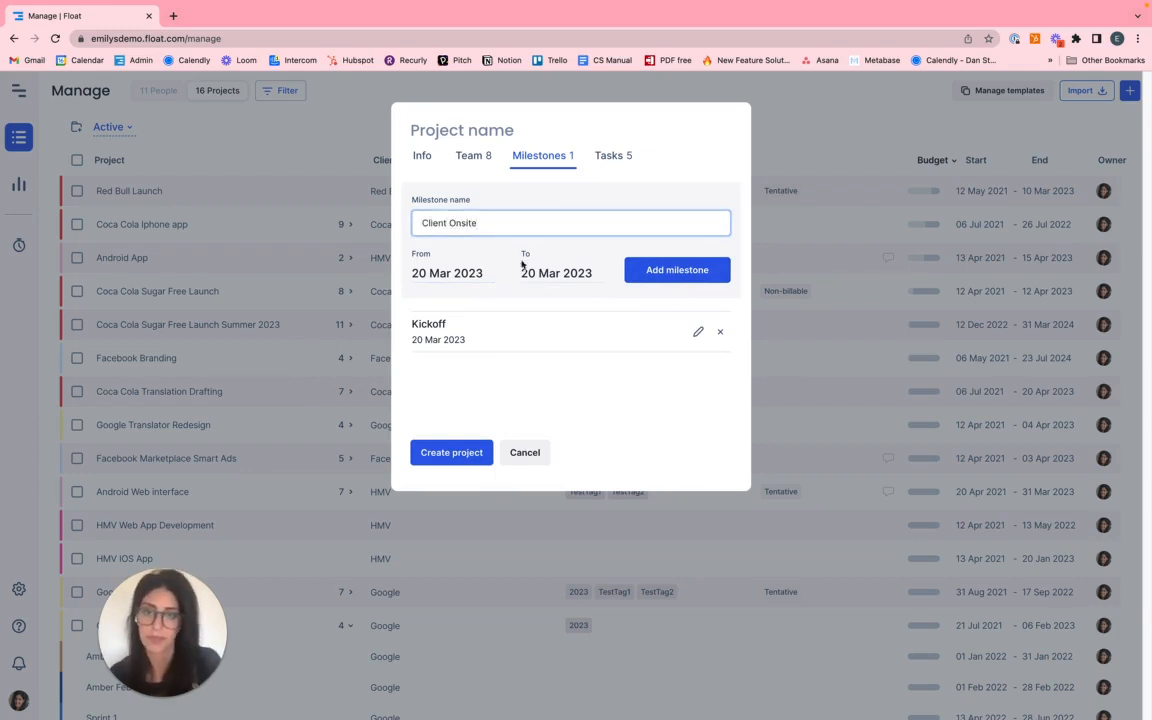
{"action": "left_click", "coordinate": [447, 273]}
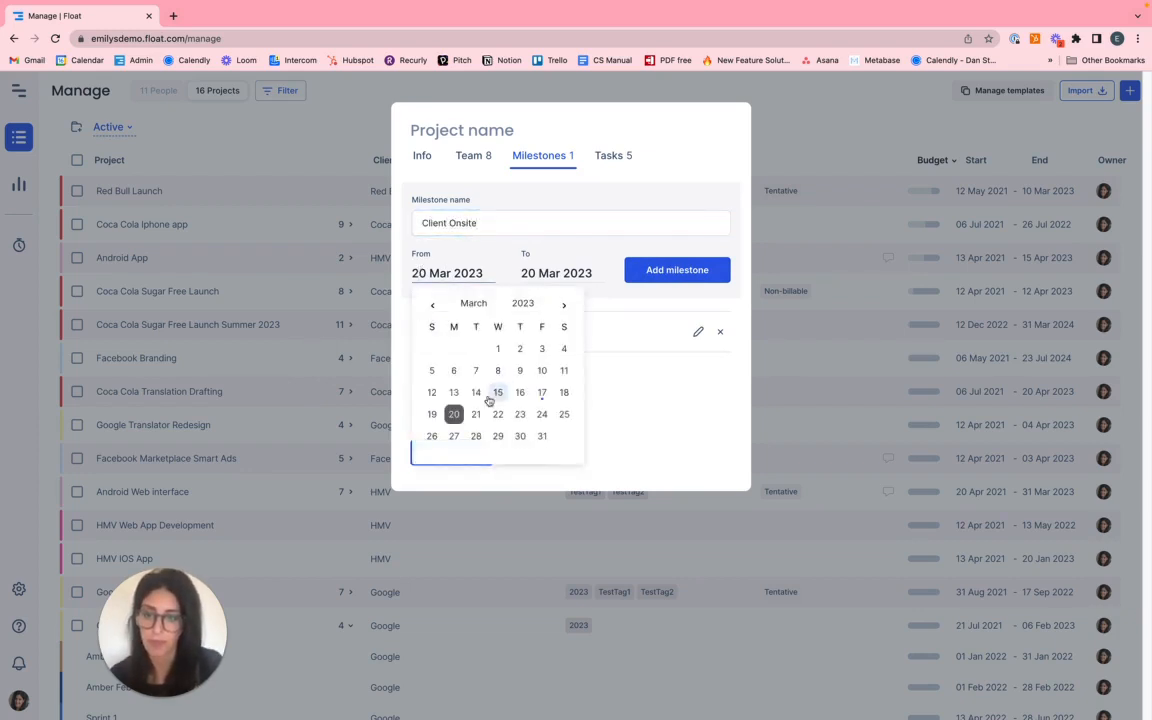
{"action": "left_click", "coordinate": [452, 435]}
{"action": "left_click", "coordinate": [675, 271]}
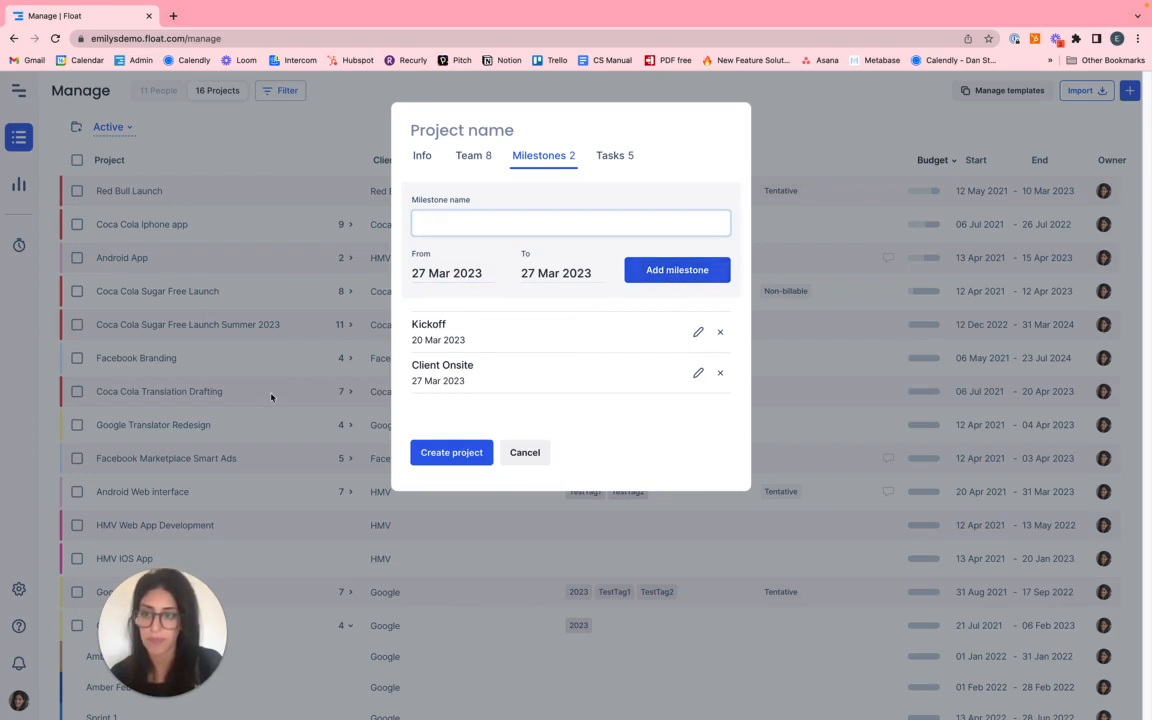
Check the task list and set the new project itself to Non-billable
{"action": "left_click", "coordinate": [613, 154]}
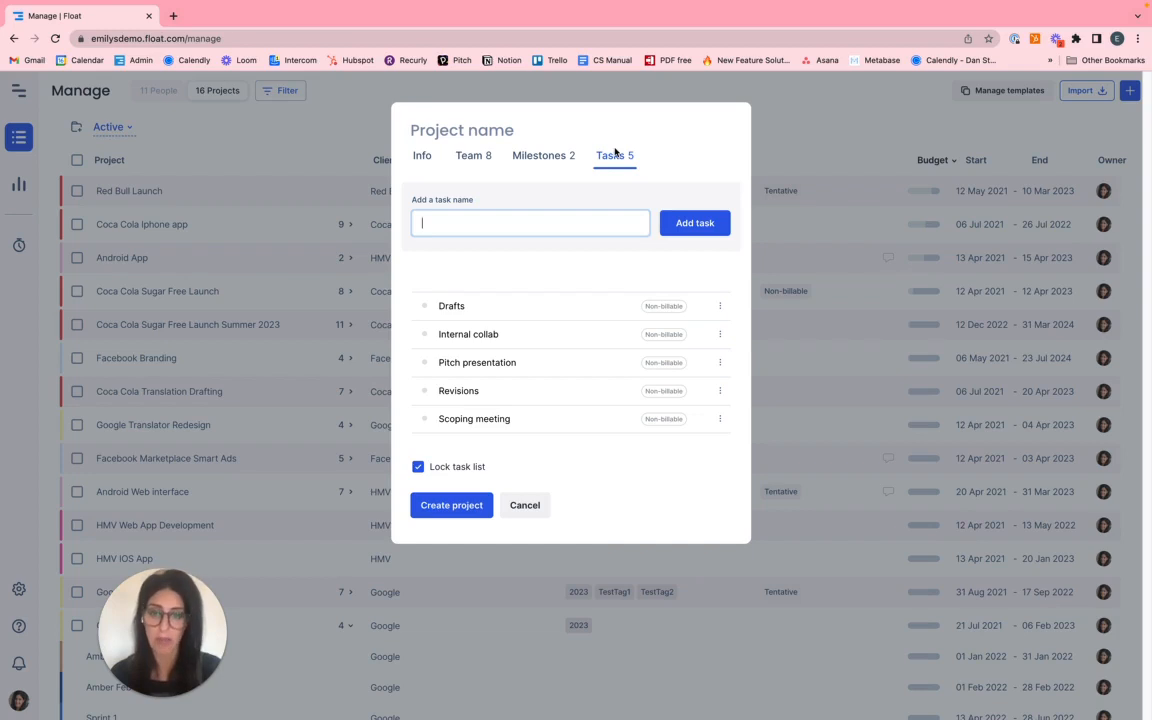
{"action": "left_click", "coordinate": [423, 162]}
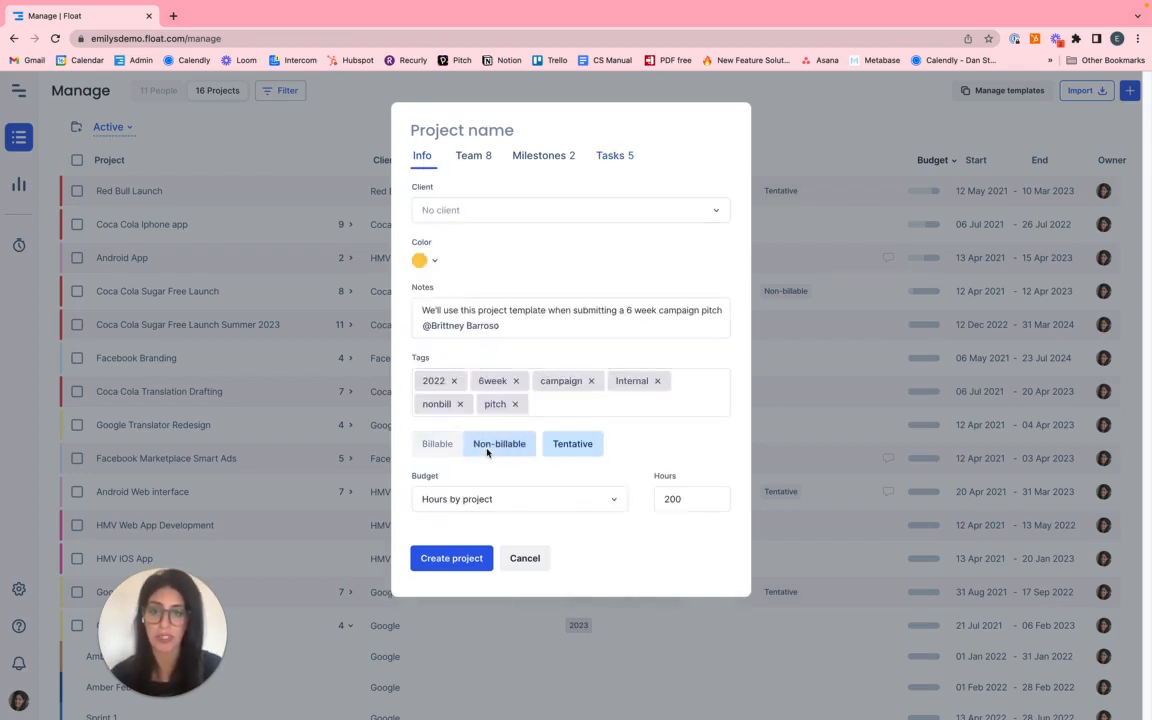
Set the Drafts, Internal collab and Pitch presentation tasks as billable and close the form without creating the project
{"action": "left_click", "coordinate": [616, 162]}
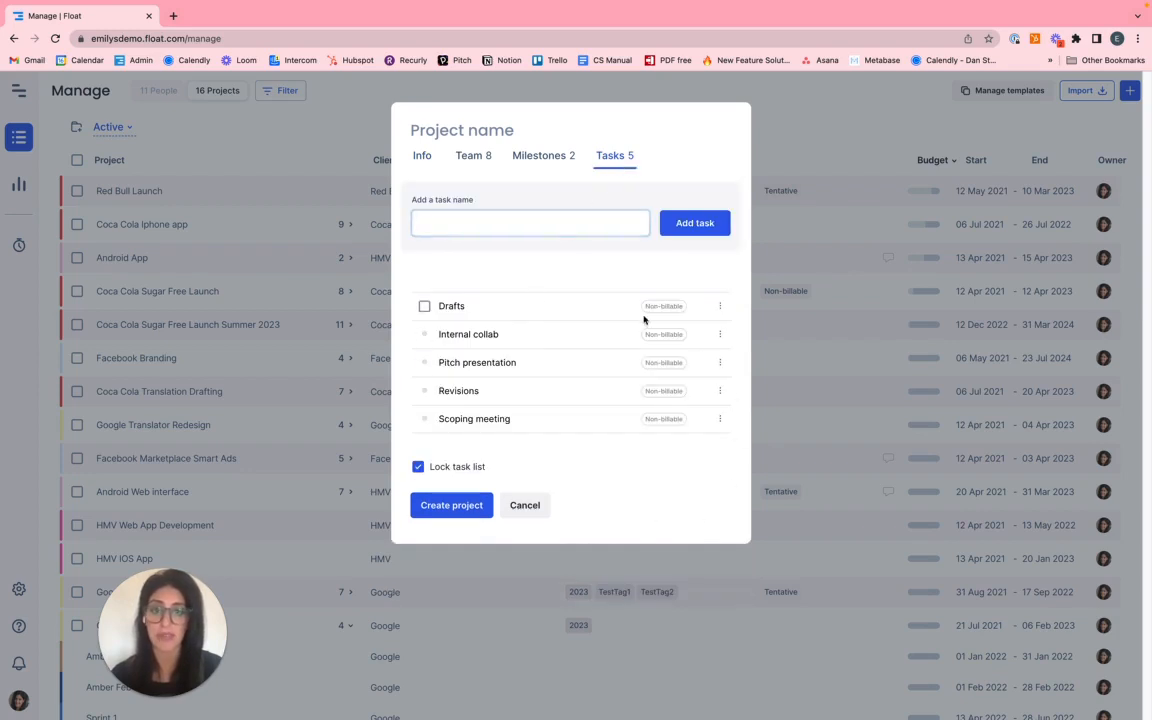
{"action": "left_click", "coordinate": [720, 306]}
{"action": "left_click", "coordinate": [699, 344]}
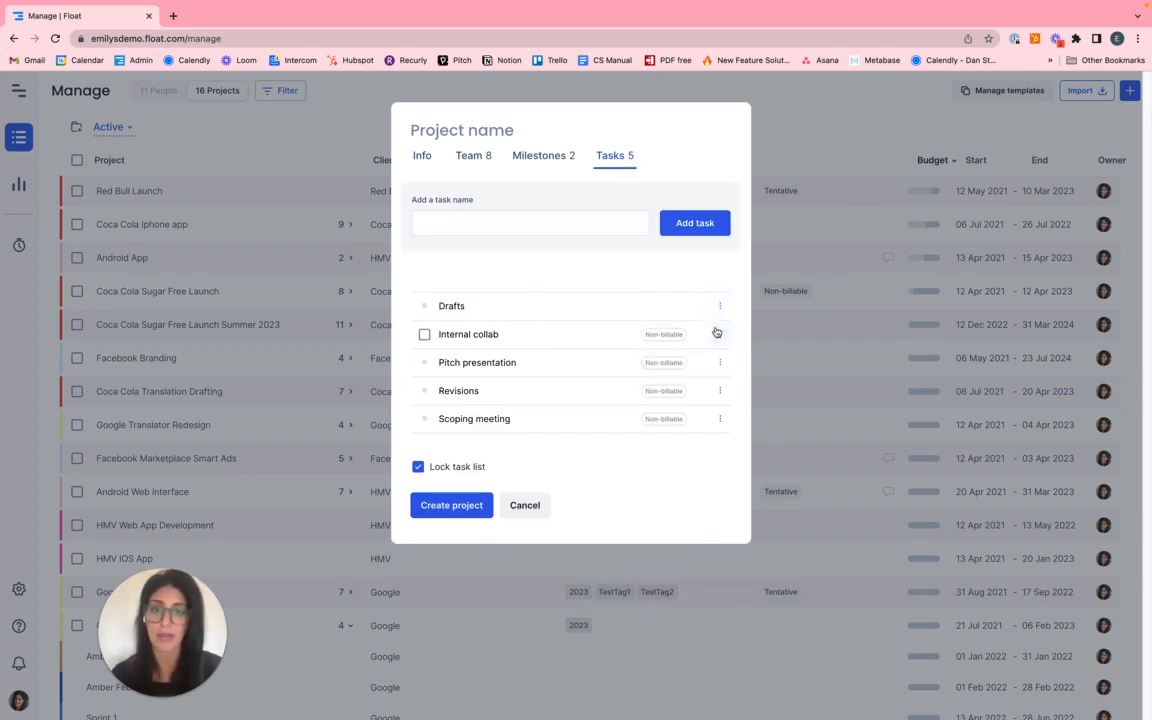
{"action": "left_click", "coordinate": [720, 335]}
{"action": "left_click", "coordinate": [699, 373]}
{"action": "left_click", "coordinate": [720, 363]}
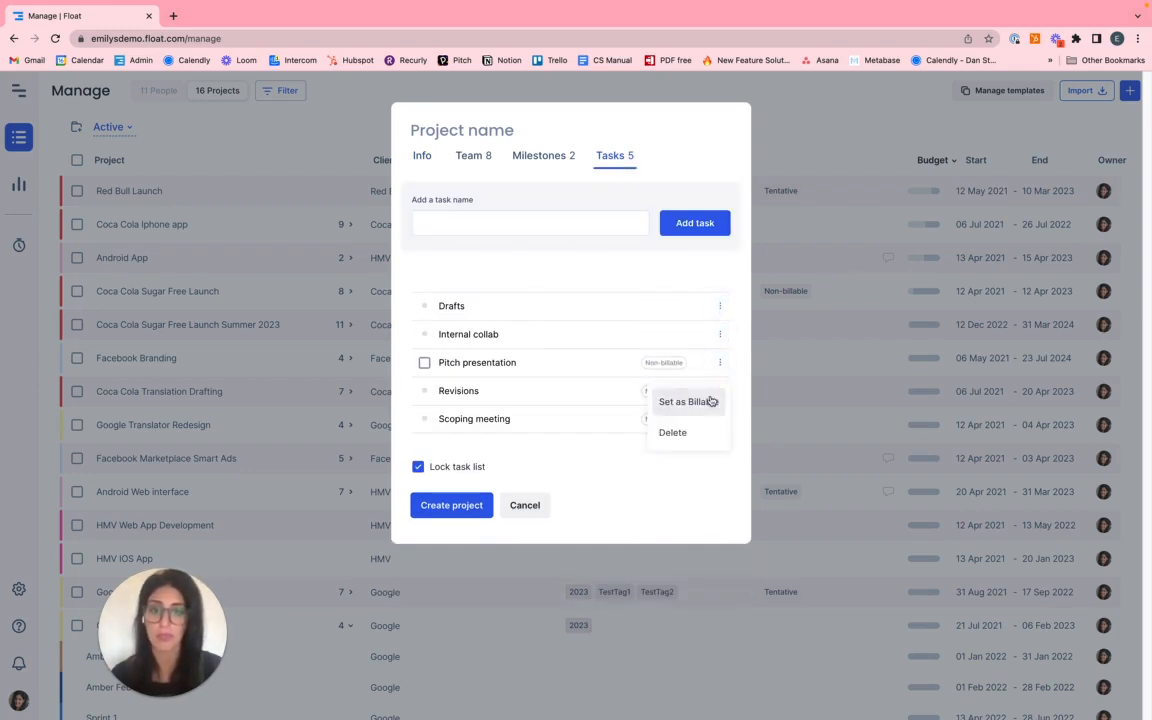
{"action": "left_click", "coordinate": [690, 401]}
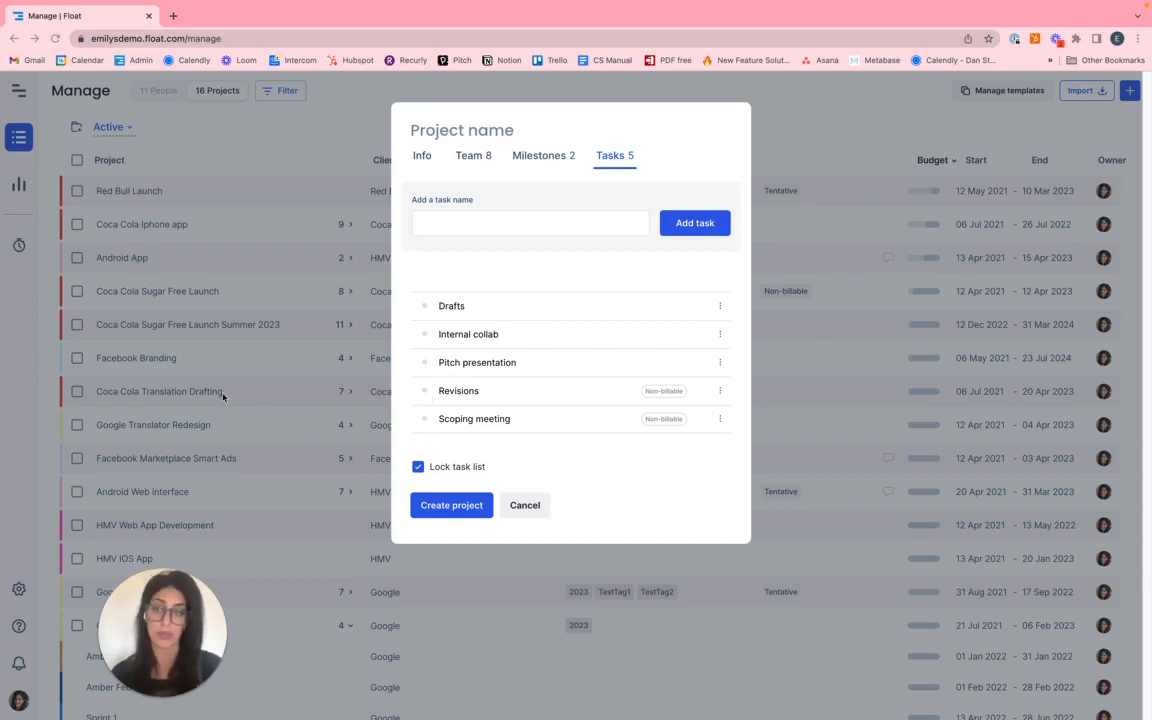
{"action": "left_click", "coordinate": [17, 355]}
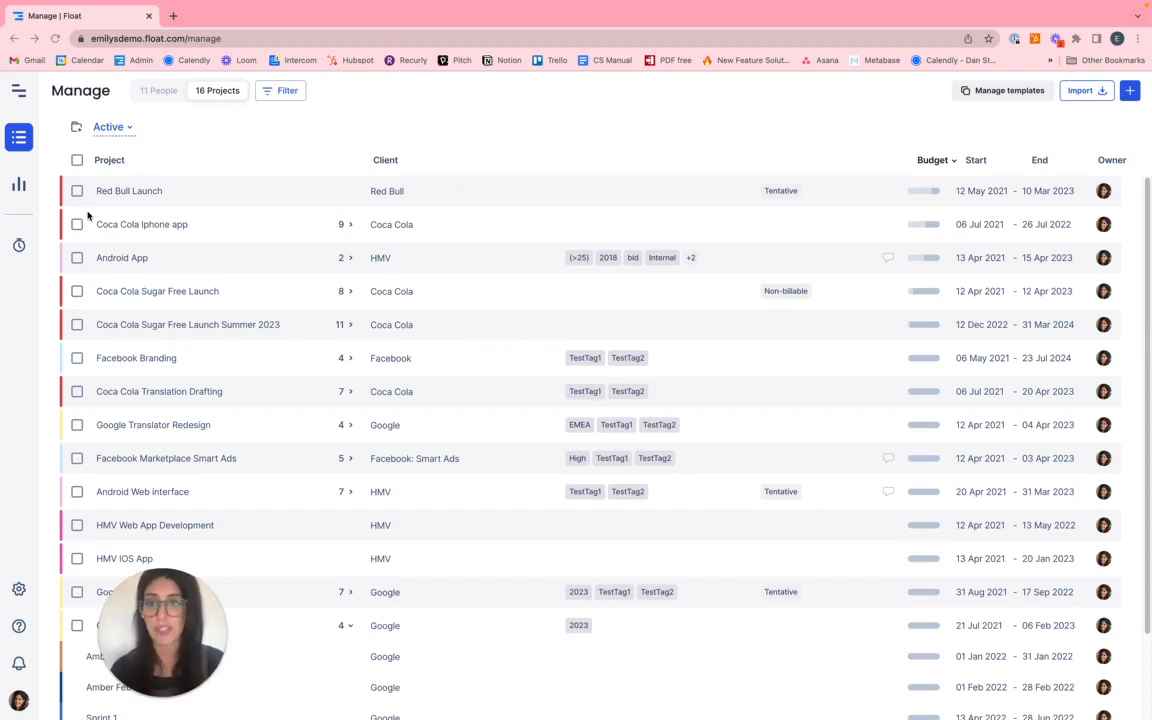
Open the schedule and switch it to the Project plan view
{"action": "left_click", "coordinate": [16, 90]}
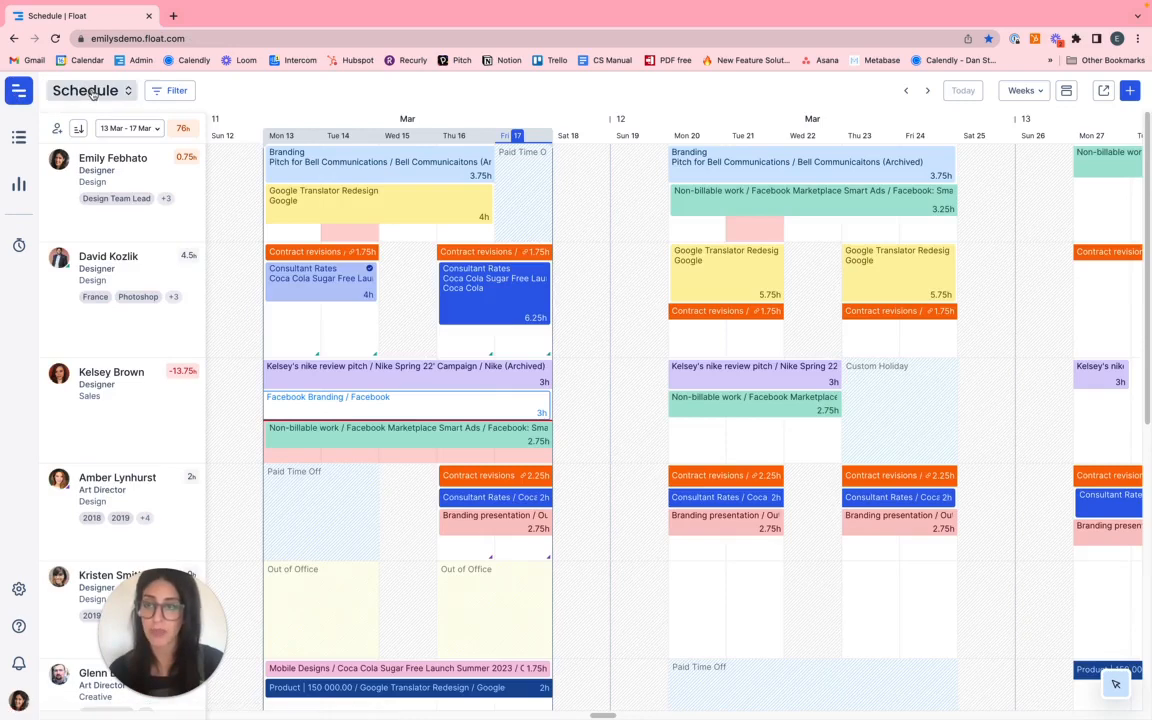
{"action": "left_click", "coordinate": [118, 90]}
{"action": "left_click", "coordinate": [95, 149]}
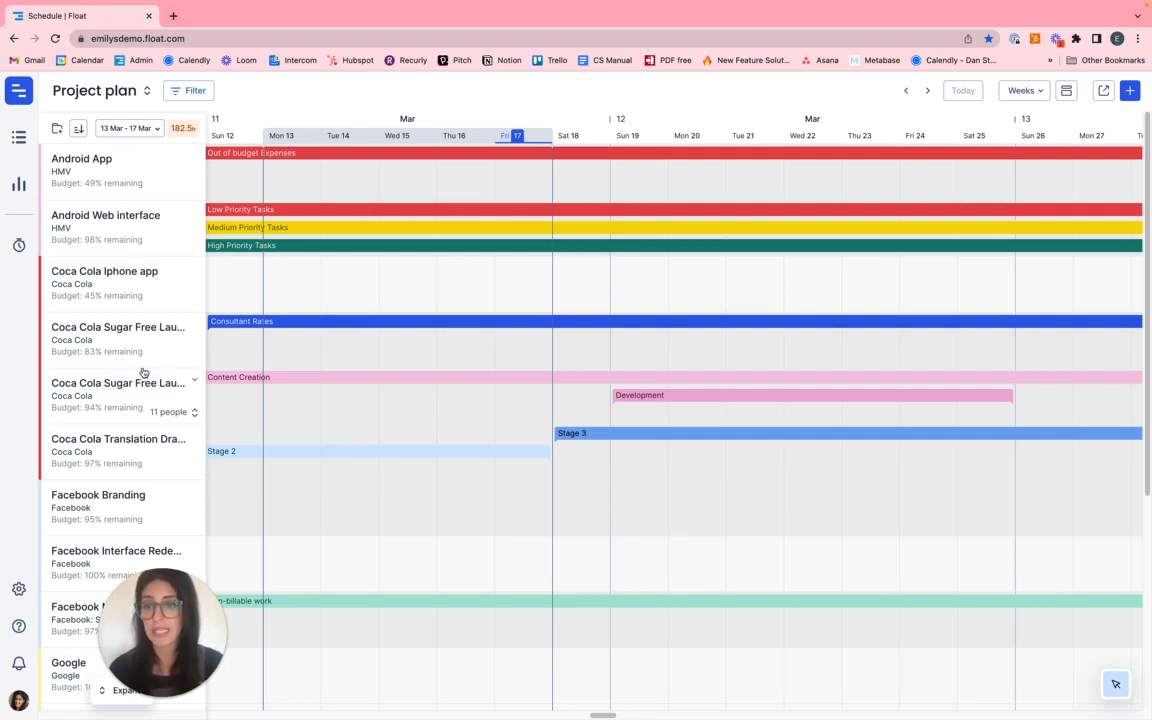
Expand the Android App project to examine its team members' schedules and collapse the team rows again
{"action": "left_click", "coordinate": [193, 189]}
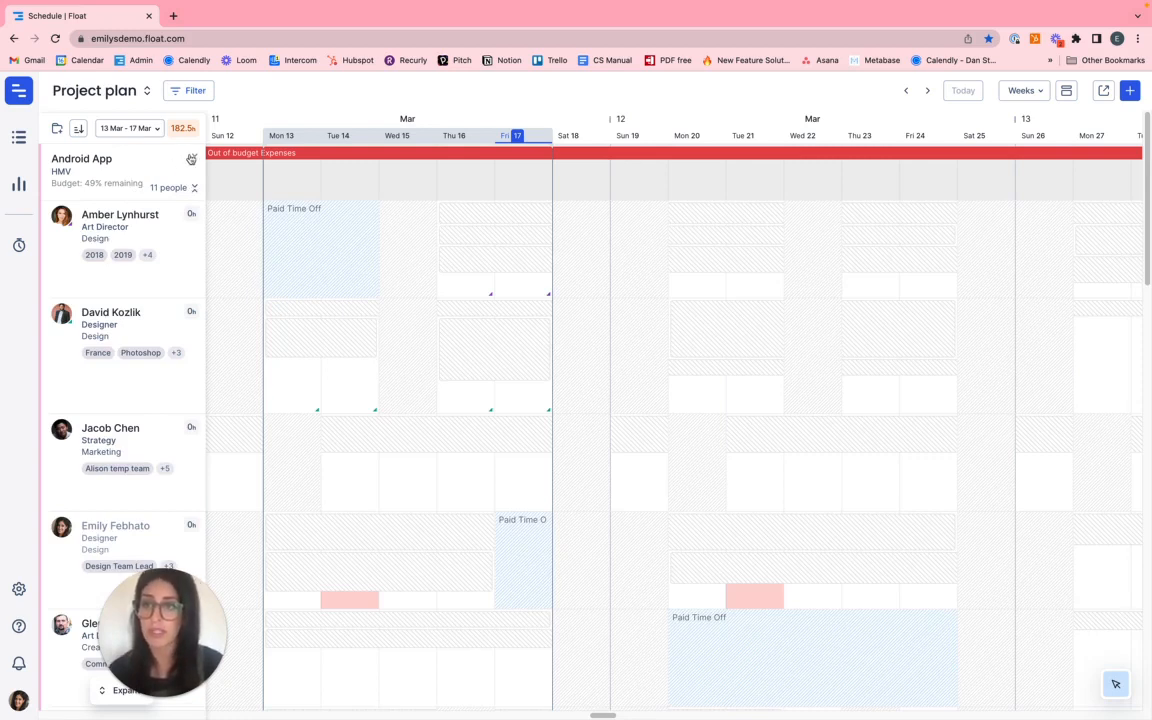
{"action": "left_click", "coordinate": [195, 158]}
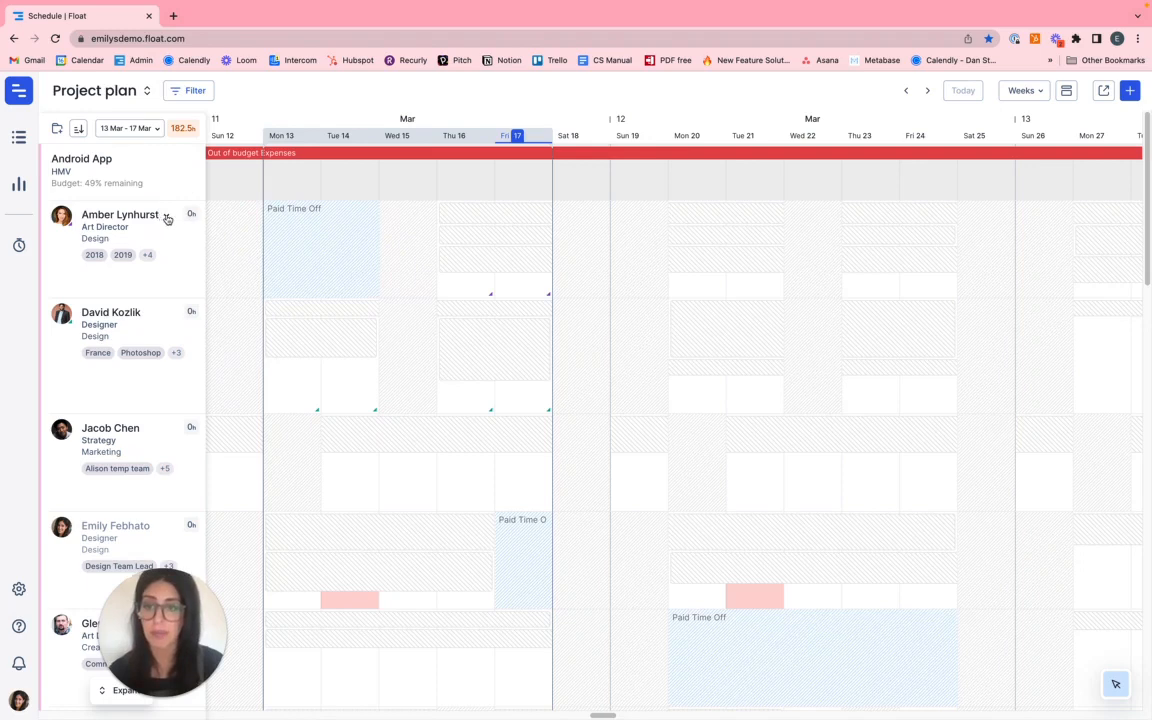
{"action": "left_click", "coordinate": [167, 218]}
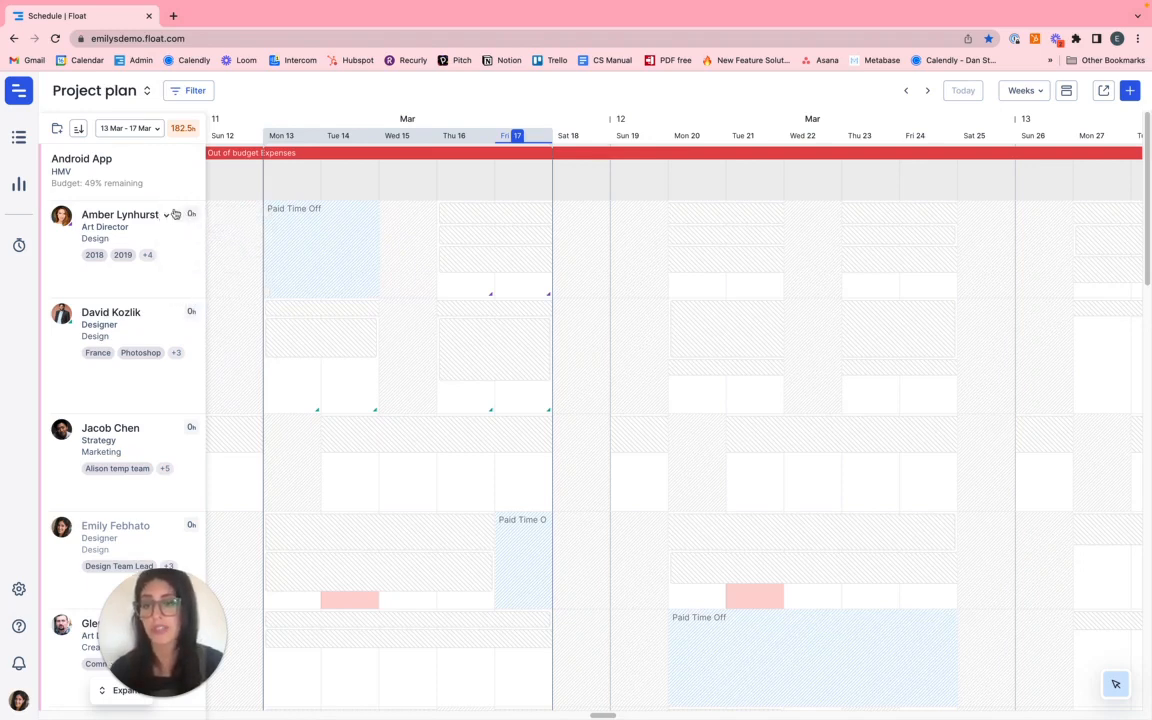
{"action": "left_click", "coordinate": [162, 217]}
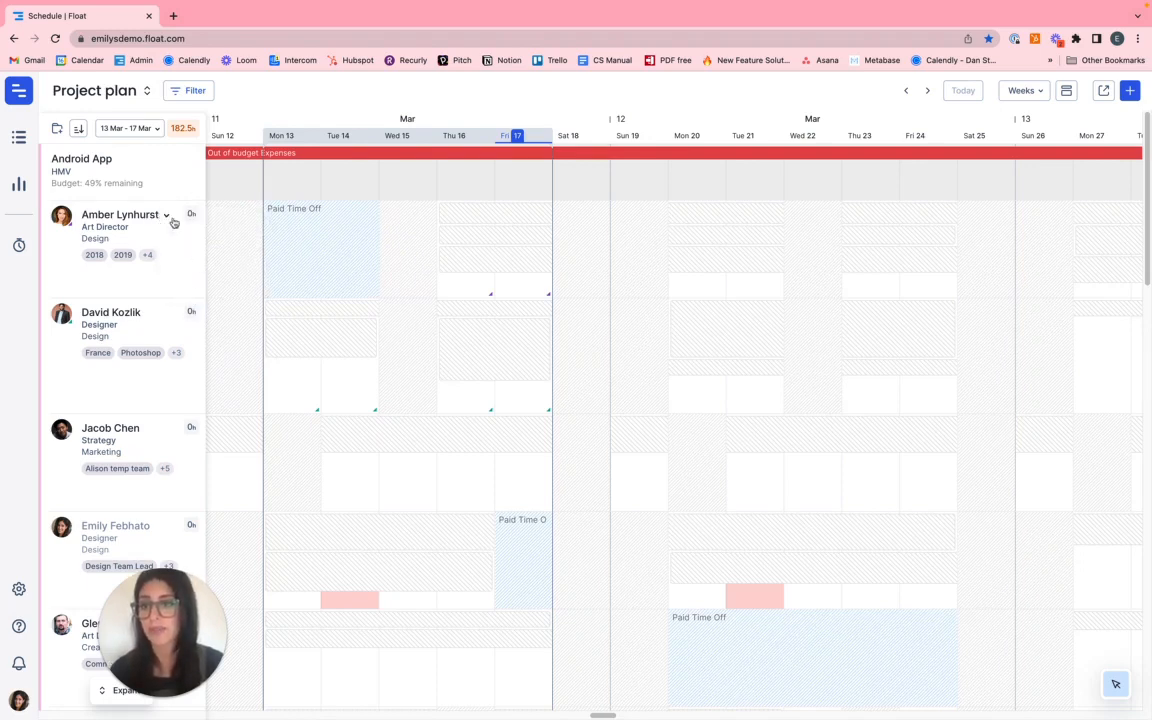
{"action": "left_click", "coordinate": [160, 216]}
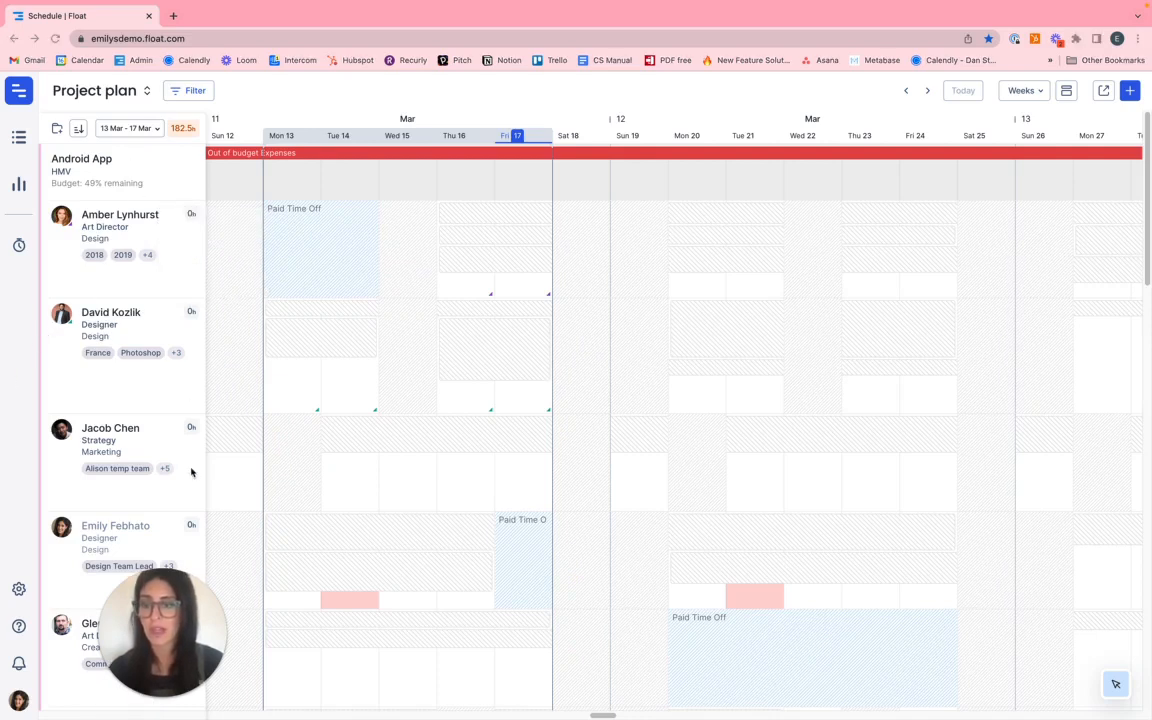
{"action": "left_click_drag", "start_coordinate": [145, 650], "coordinate": [288, 652]}
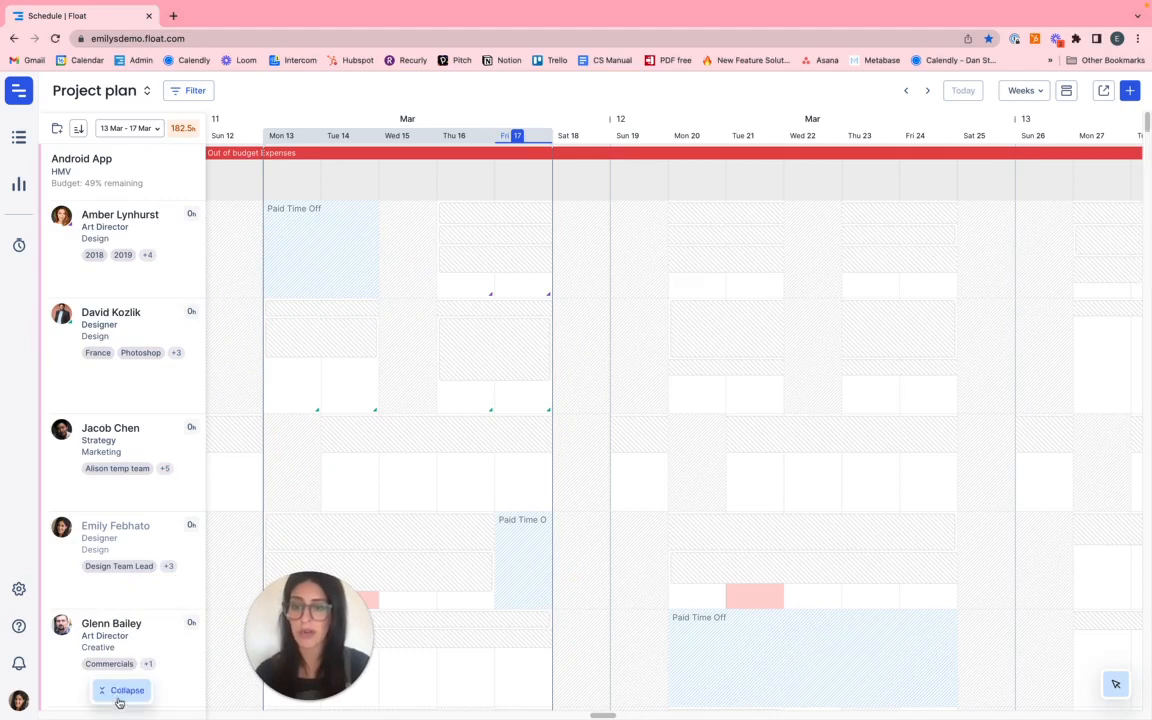
{"action": "left_click", "coordinate": [118, 696]}
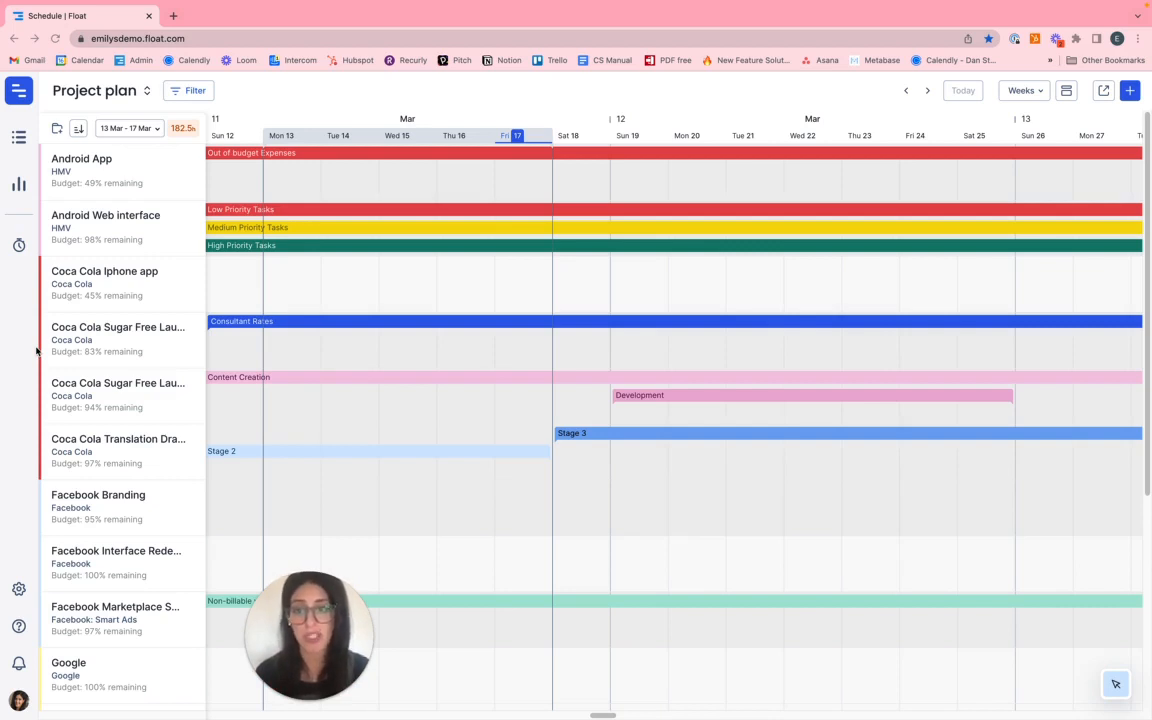
Check which filter categories are available for the project plan
{"action": "left_click", "coordinate": [188, 91]}
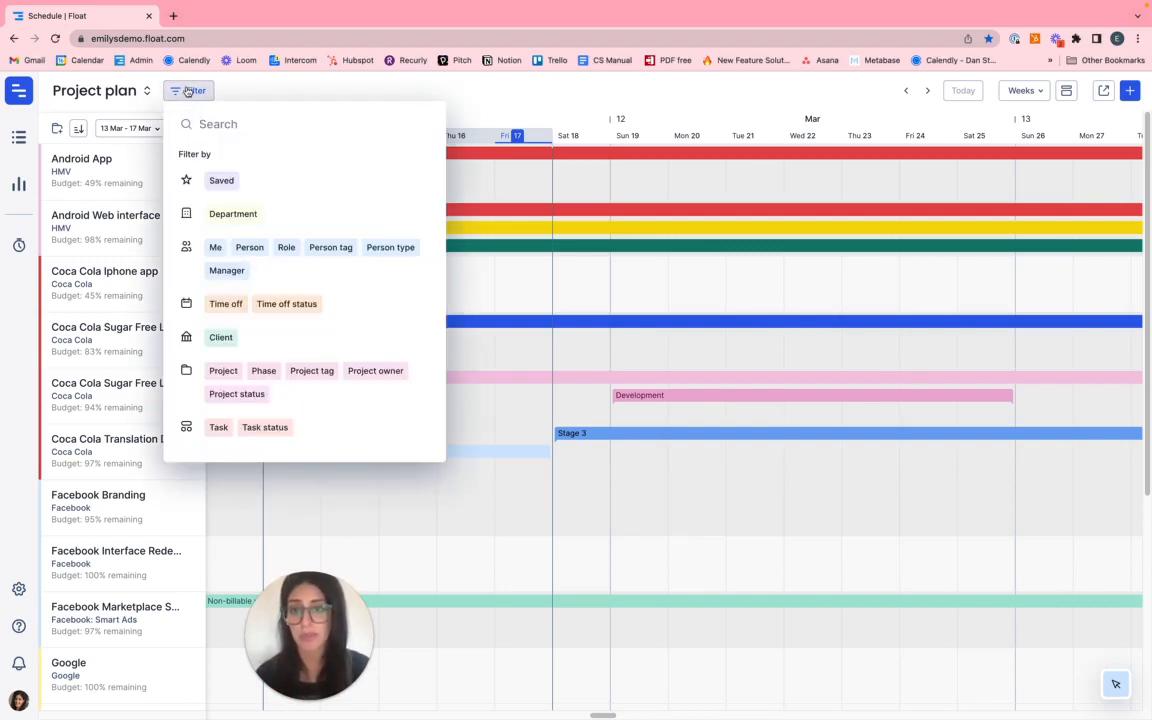
{"action": "left_click", "coordinate": [188, 91]}
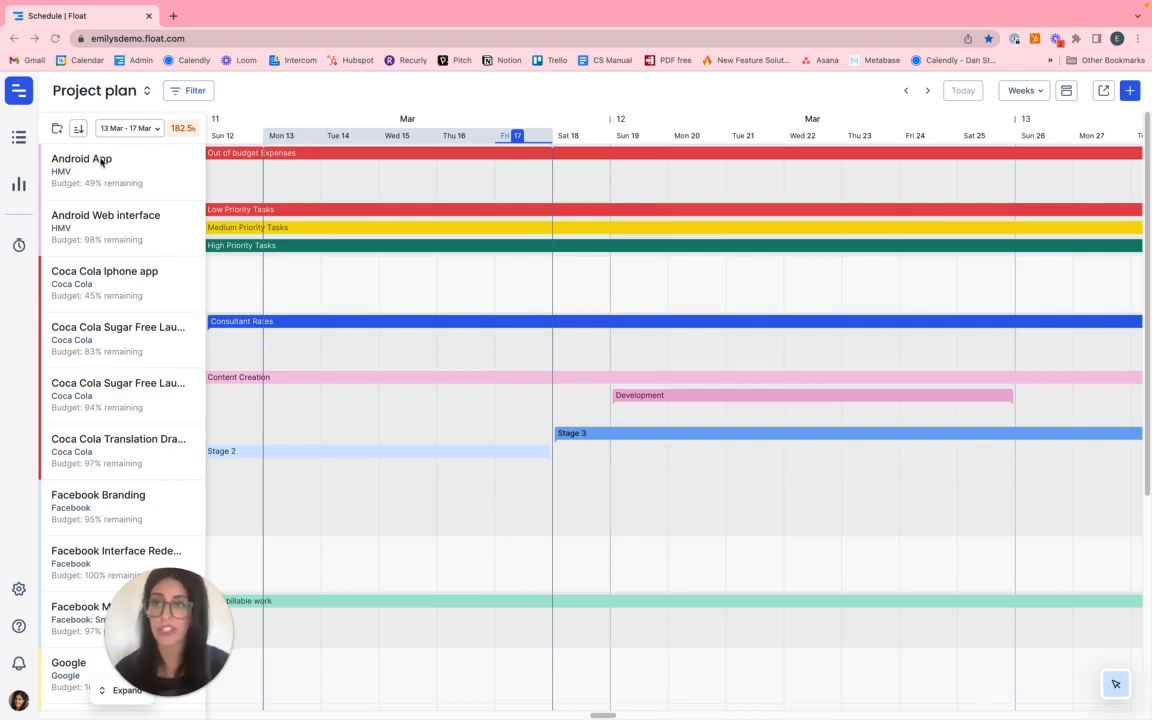
Open the Android App project's details, examine its budget type options and close the form without saving
{"action": "left_click", "coordinate": [194, 161]}
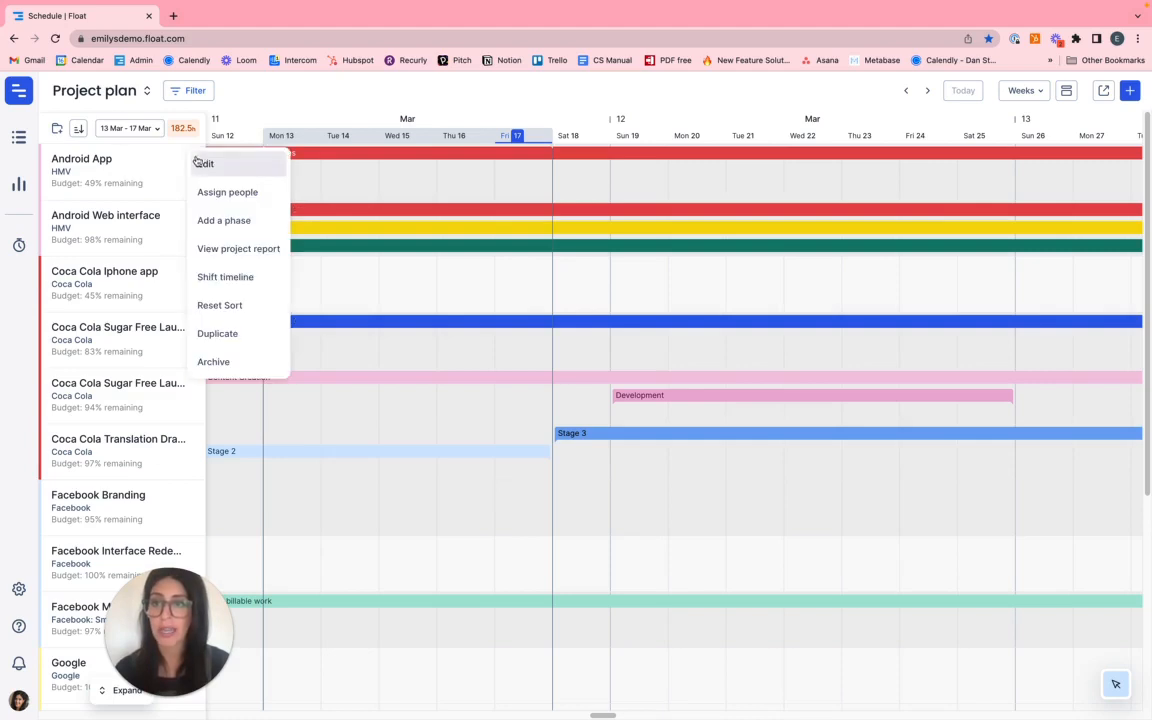
{"action": "left_click", "coordinate": [203, 163]}
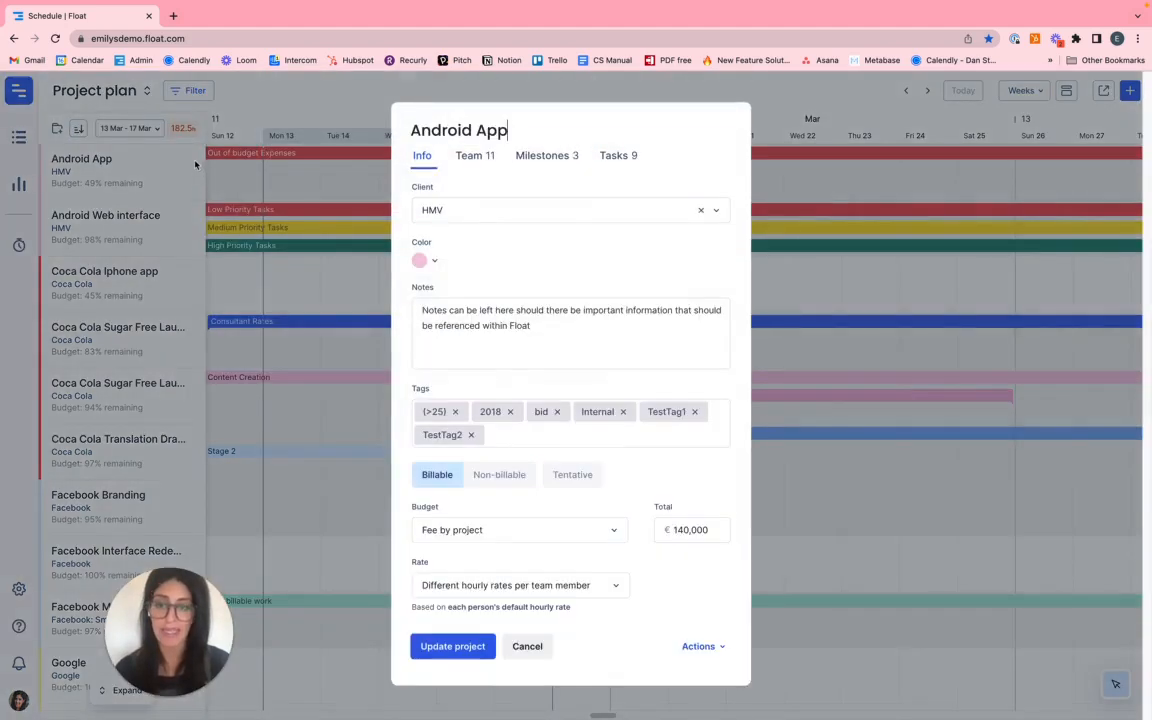
{"action": "left_click", "coordinate": [558, 526]}
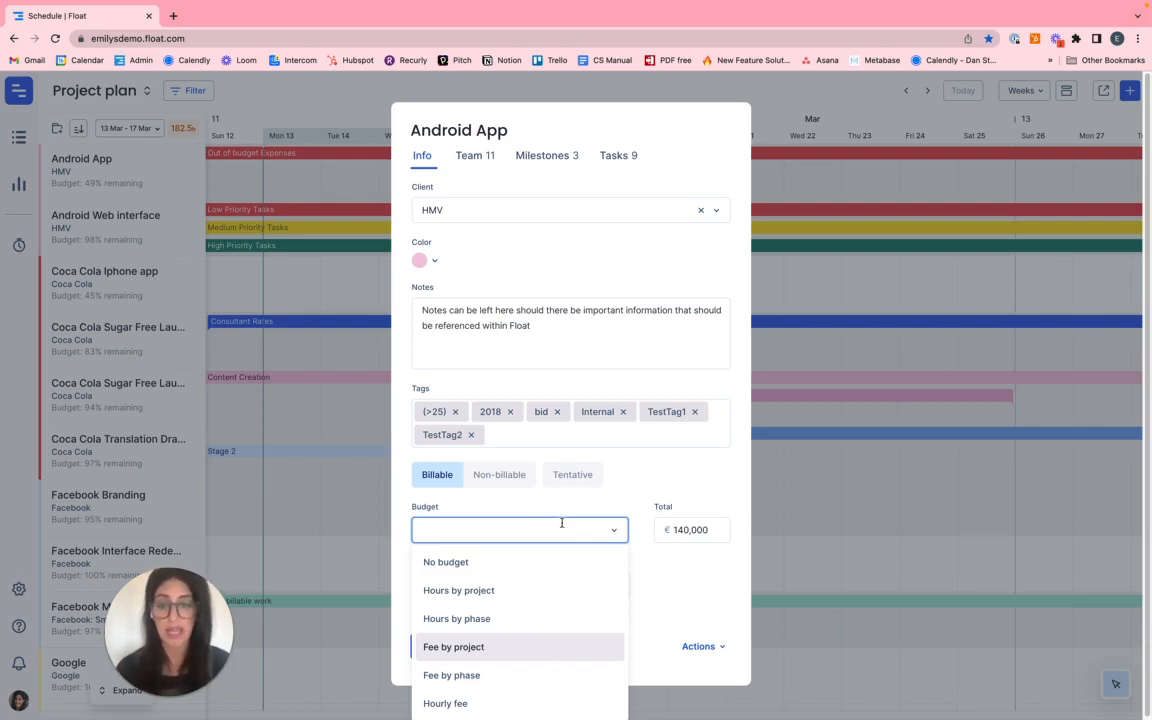
{"action": "left_click", "coordinate": [512, 646]}
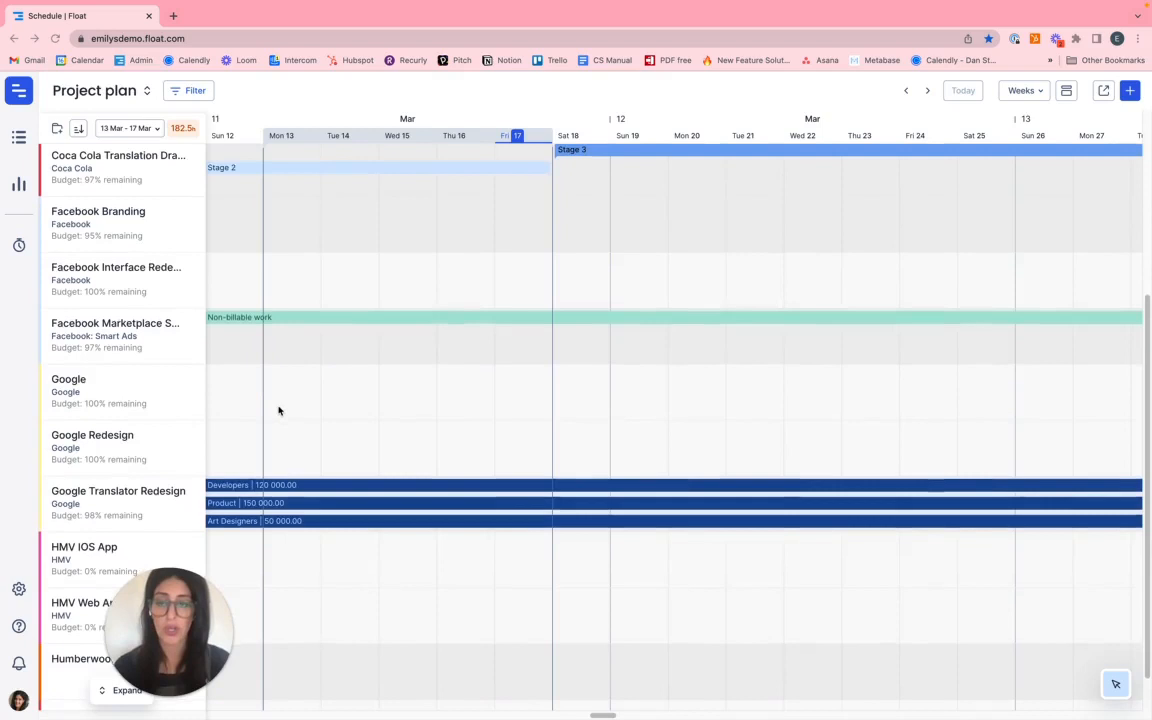
Look through the projects in the plan and expand Facebook Branding to show its team members
{"action": "scroll", "coordinate": [279, 410], "scroll_direction": "up", "scroll_amount": 5}
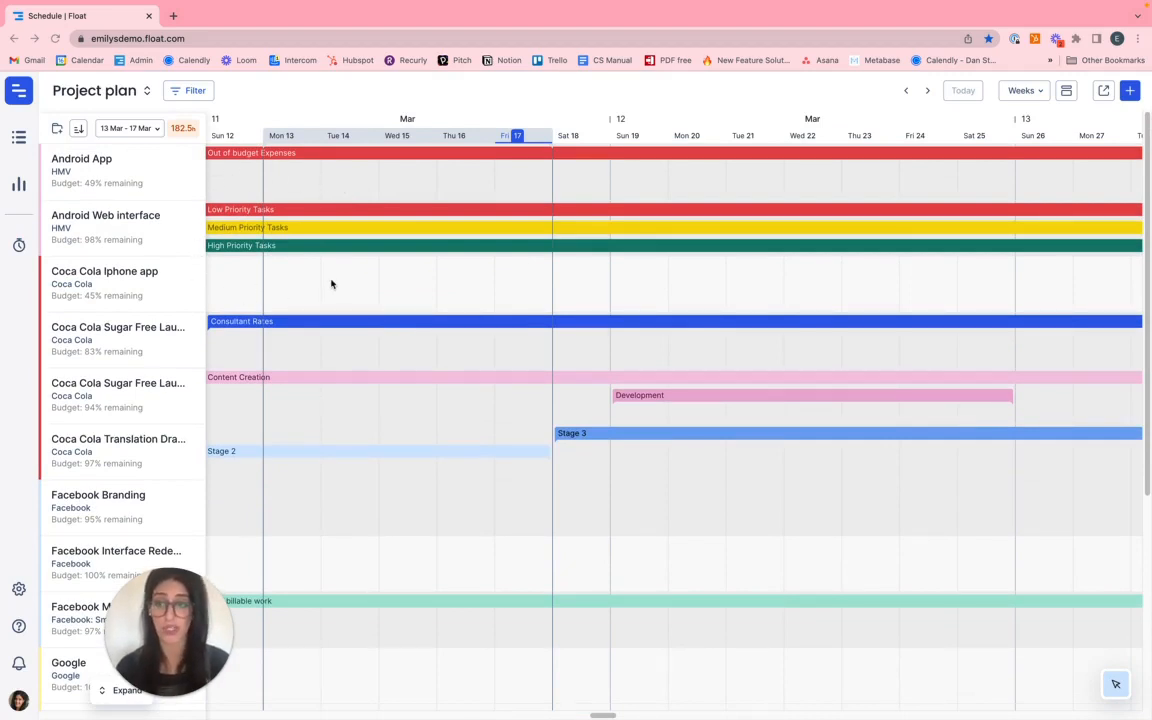
{"action": "scroll", "coordinate": [320, 355], "scroll_direction": "down", "scroll_amount": 2}
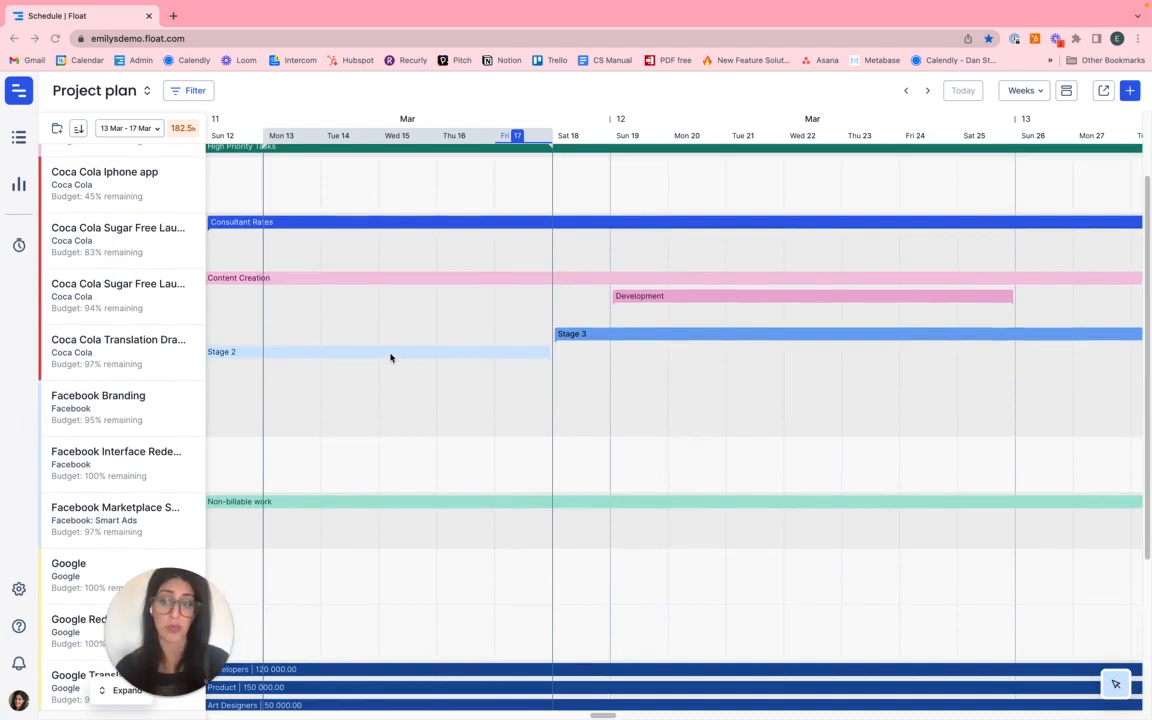
{"action": "scroll", "coordinate": [396, 362], "scroll_direction": "down", "scroll_amount": 5}
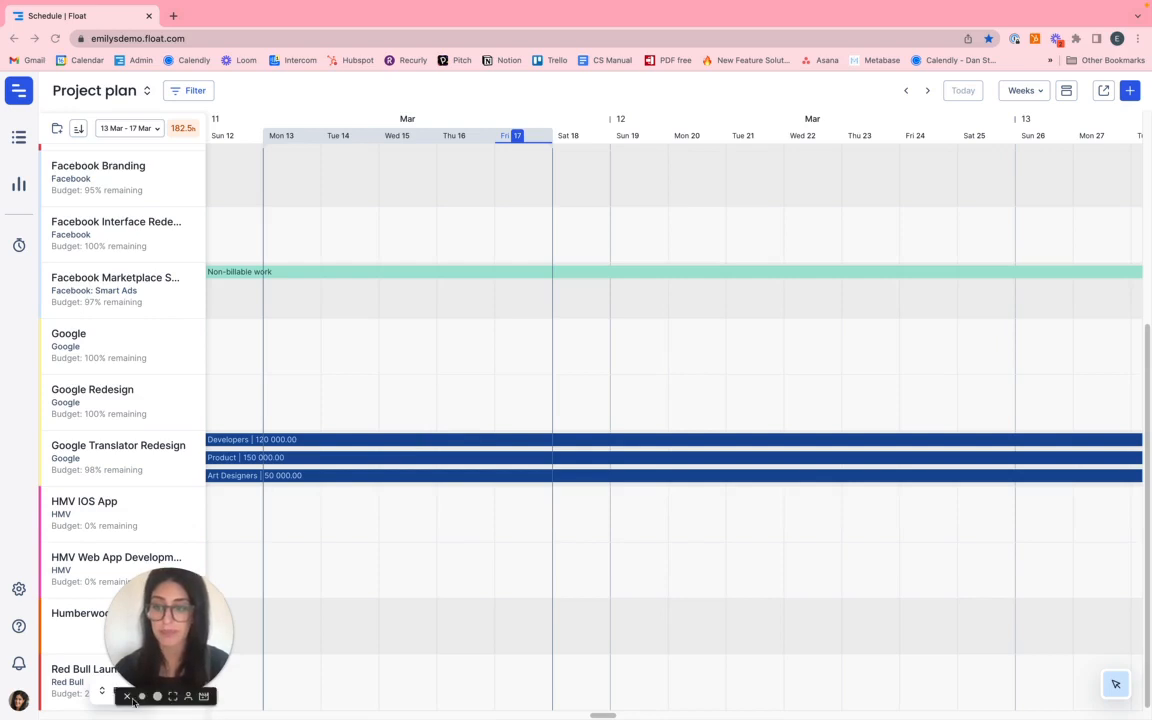
{"action": "scroll", "coordinate": [150, 320], "scroll_direction": "up", "scroll_amount": 4}
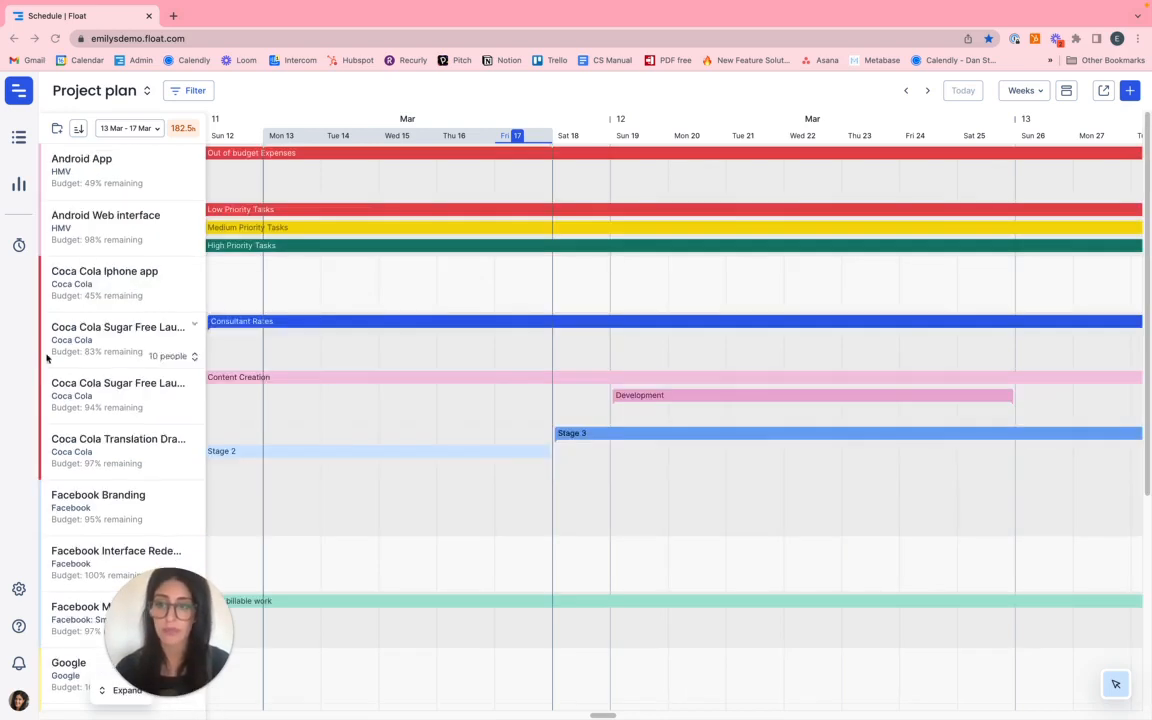
{"action": "mouse_move", "coordinate": [197, 526]}
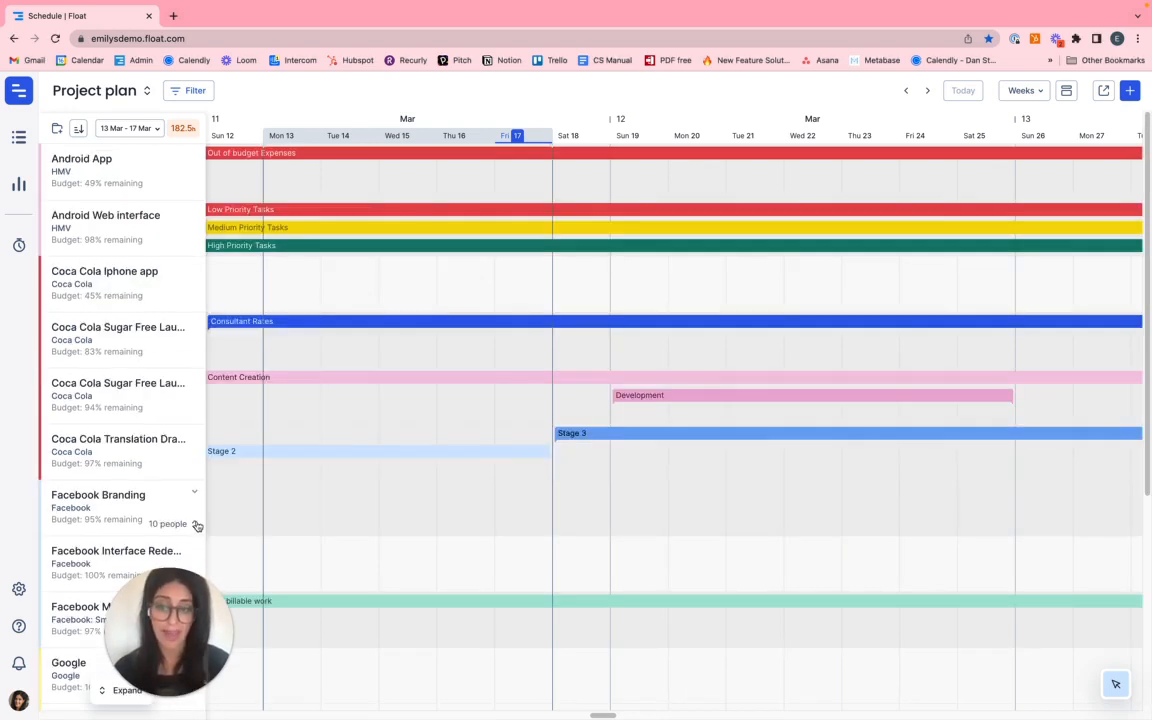
{"action": "left_click", "coordinate": [195, 524]}
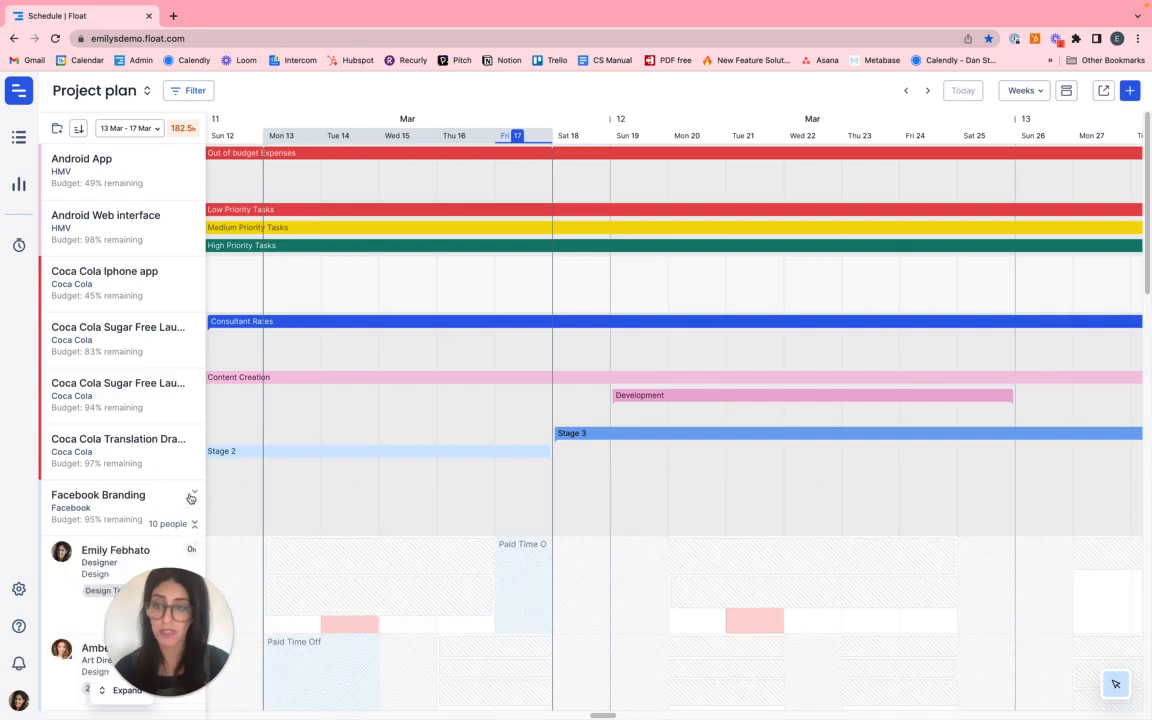
{"action": "scroll", "coordinate": [173, 439], "scroll_direction": "down", "scroll_amount": 5}
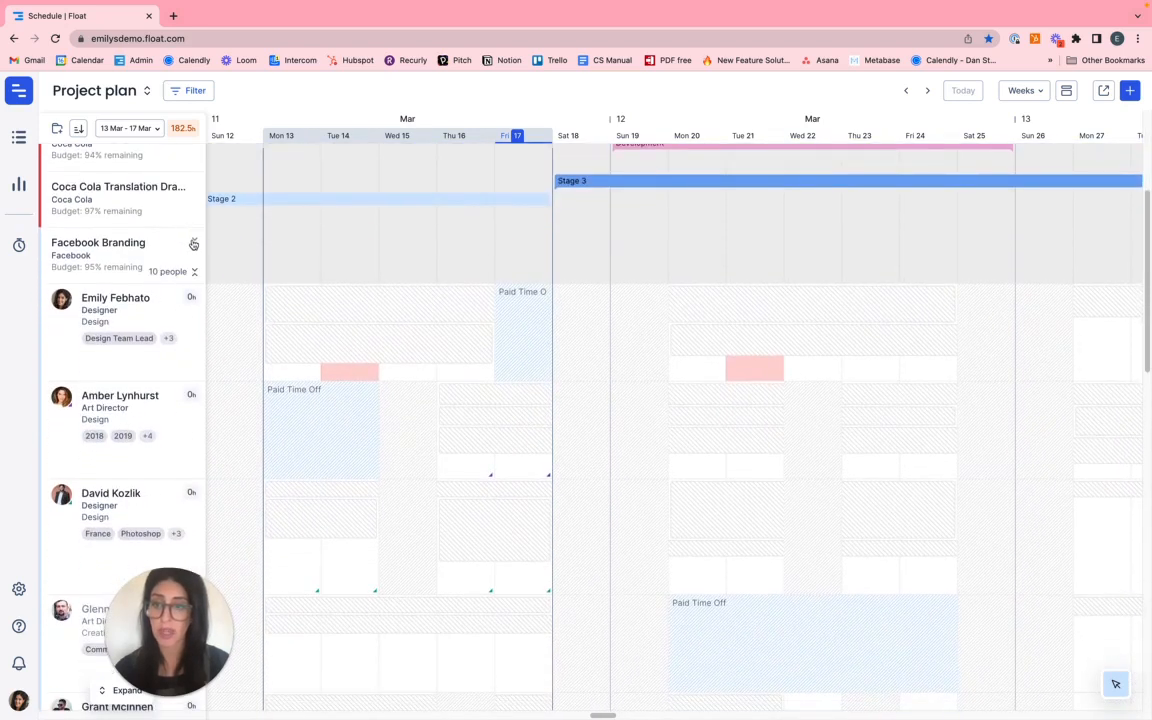
Start a new phase for Facebook Branding named Scoping Phase, running from 01 Mar 2023 to 31 Mar 2023
{"action": "left_click", "coordinate": [196, 243]}
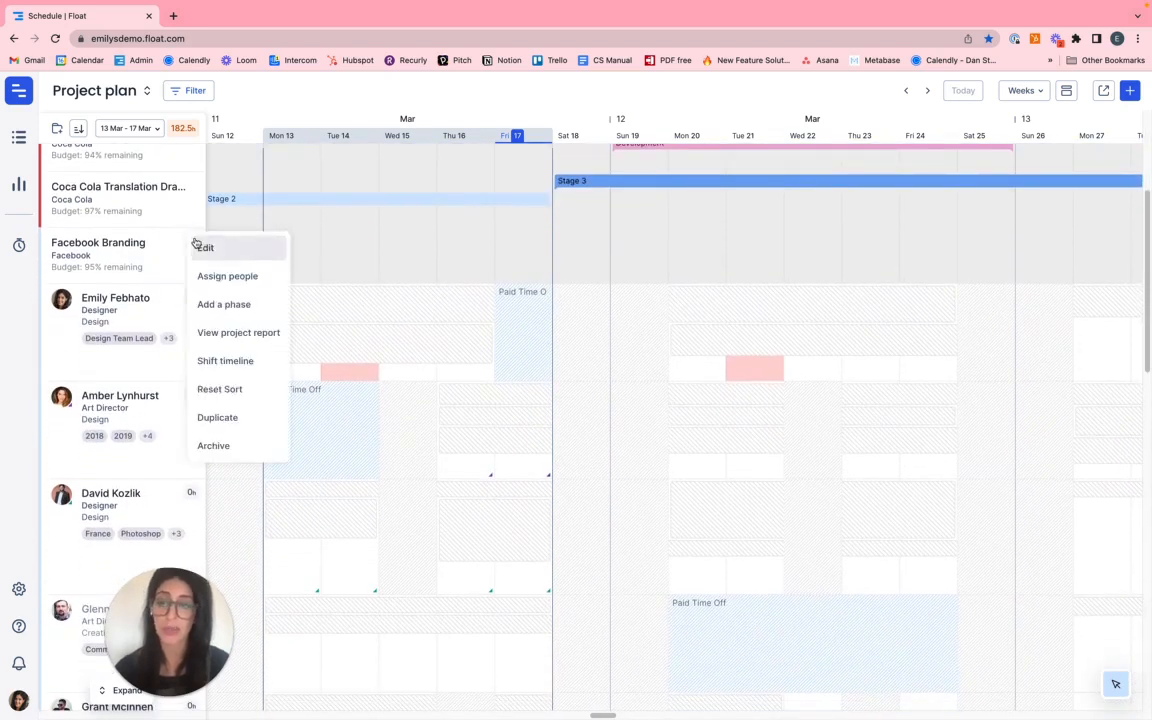
{"action": "left_click", "coordinate": [207, 303]}
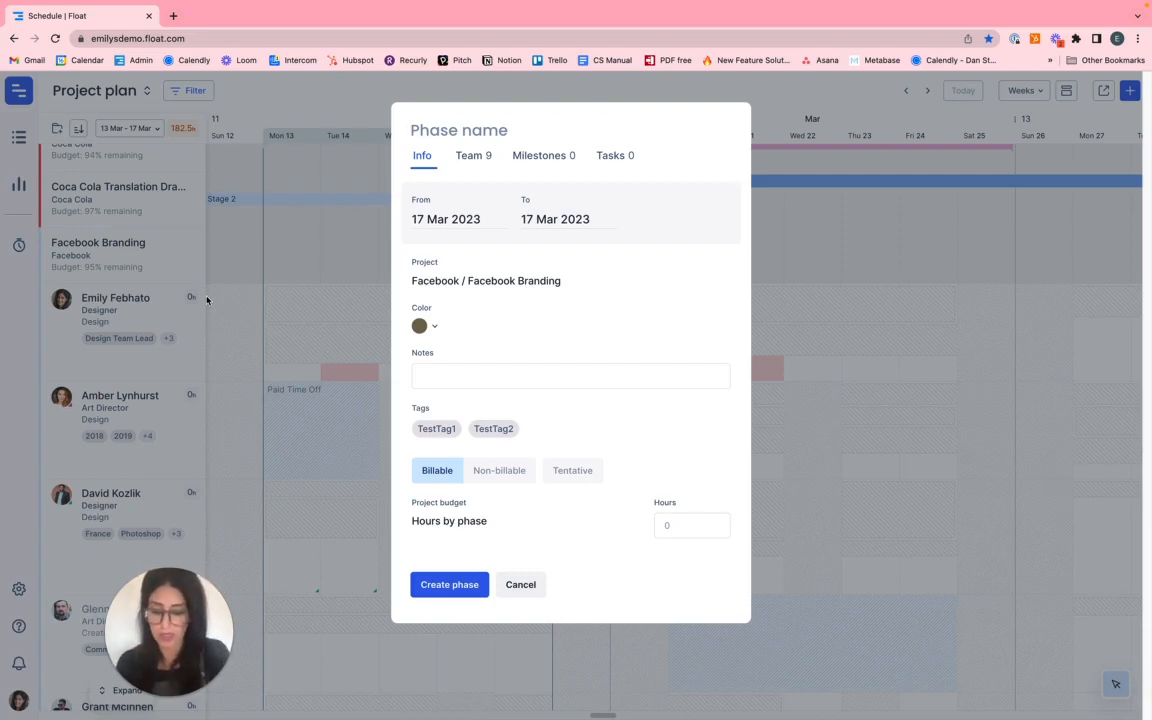
{"action": "type", "text": "Scoping Phase"}
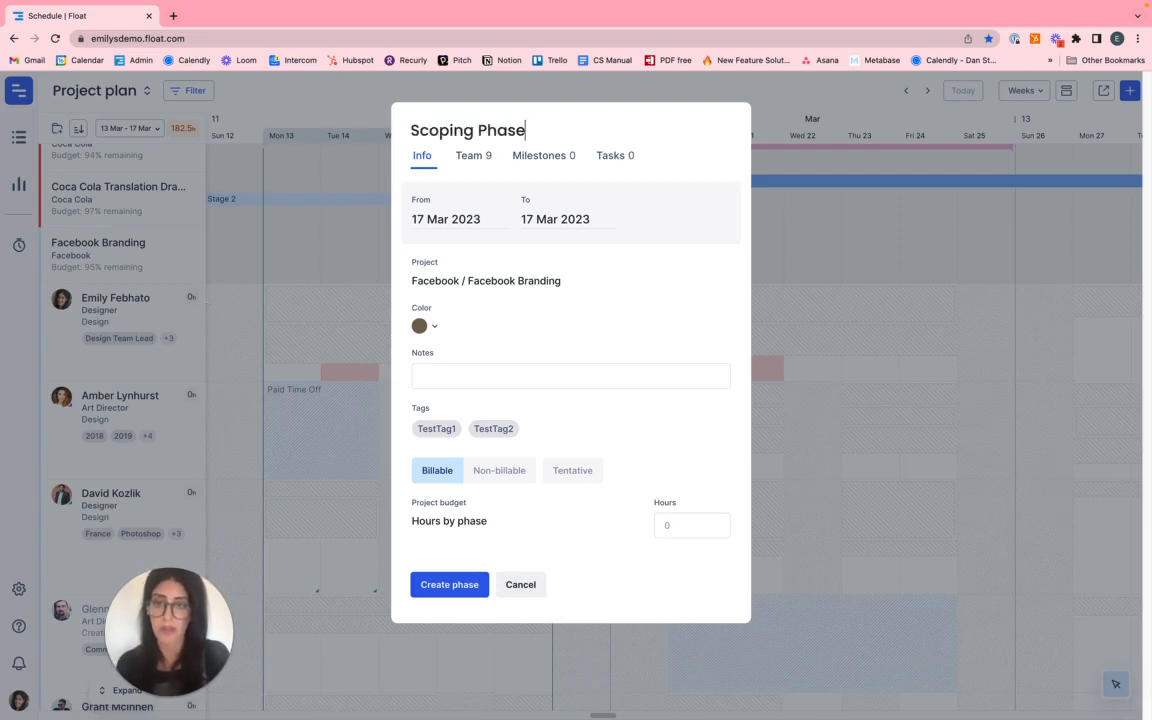
{"action": "left_click", "coordinate": [432, 219]}
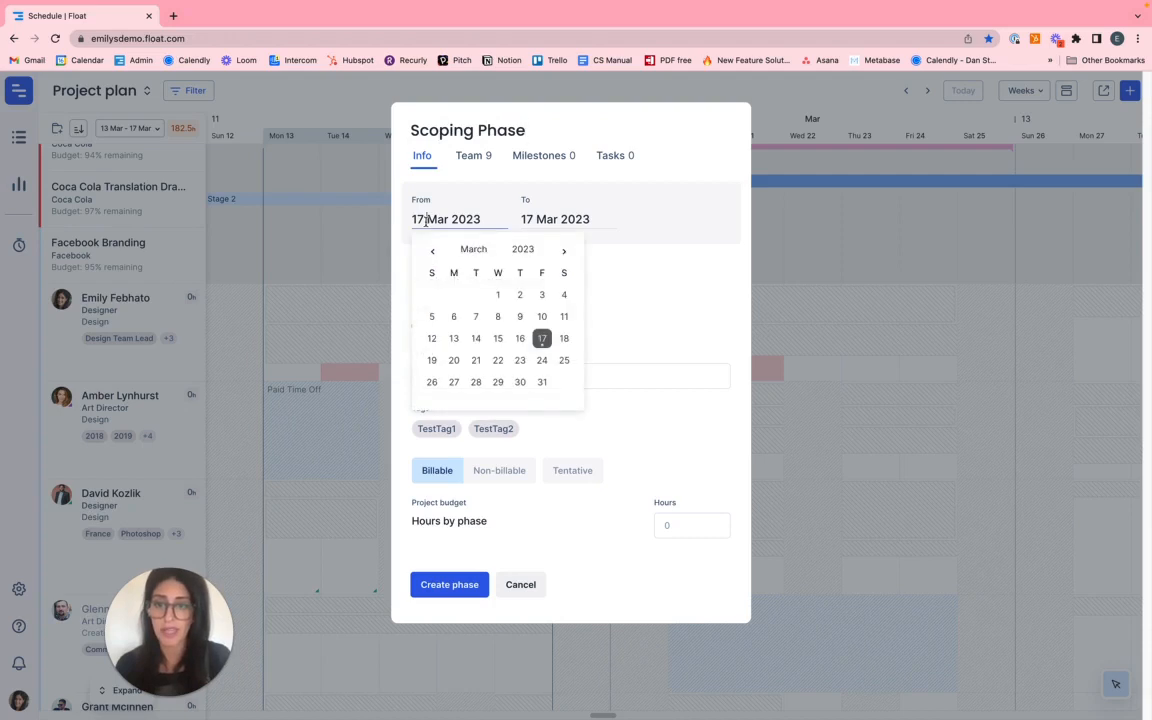
{"action": "left_click", "coordinate": [498, 294]}
{"action": "left_click", "coordinate": [650, 381]}
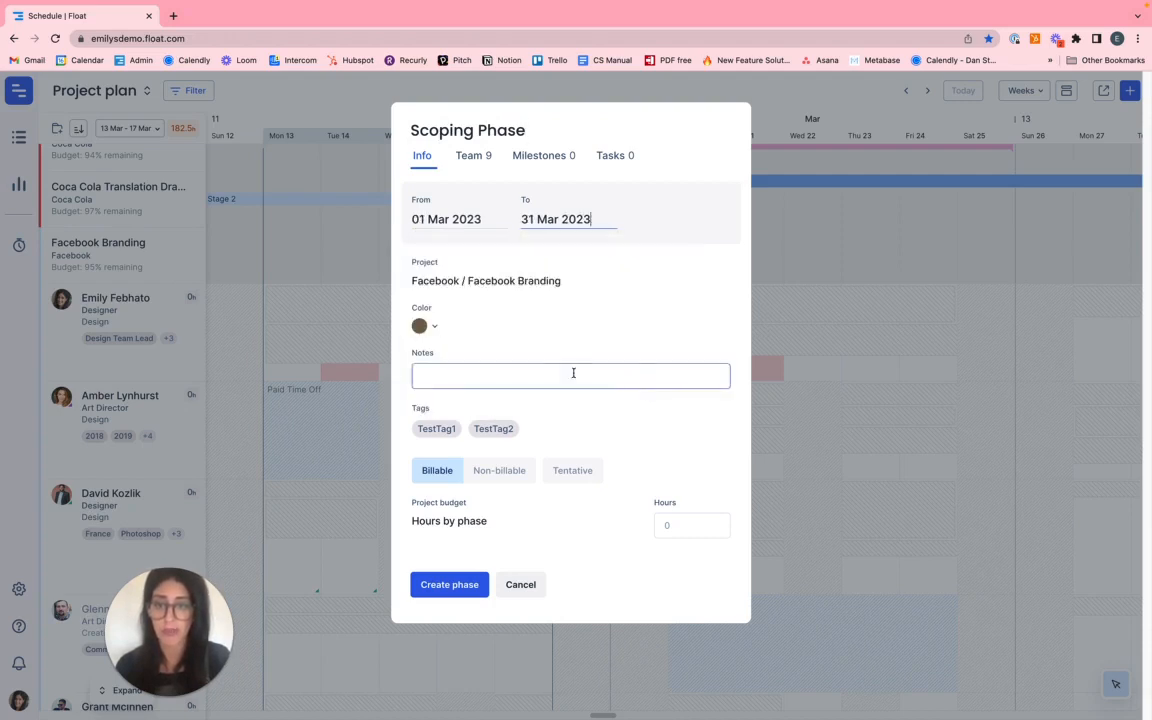
Set the phase color to turquoise green and add a note mentioning a colleague: "Have you confirmed the team on this phase?"
{"action": "left_click", "coordinate": [435, 330]}
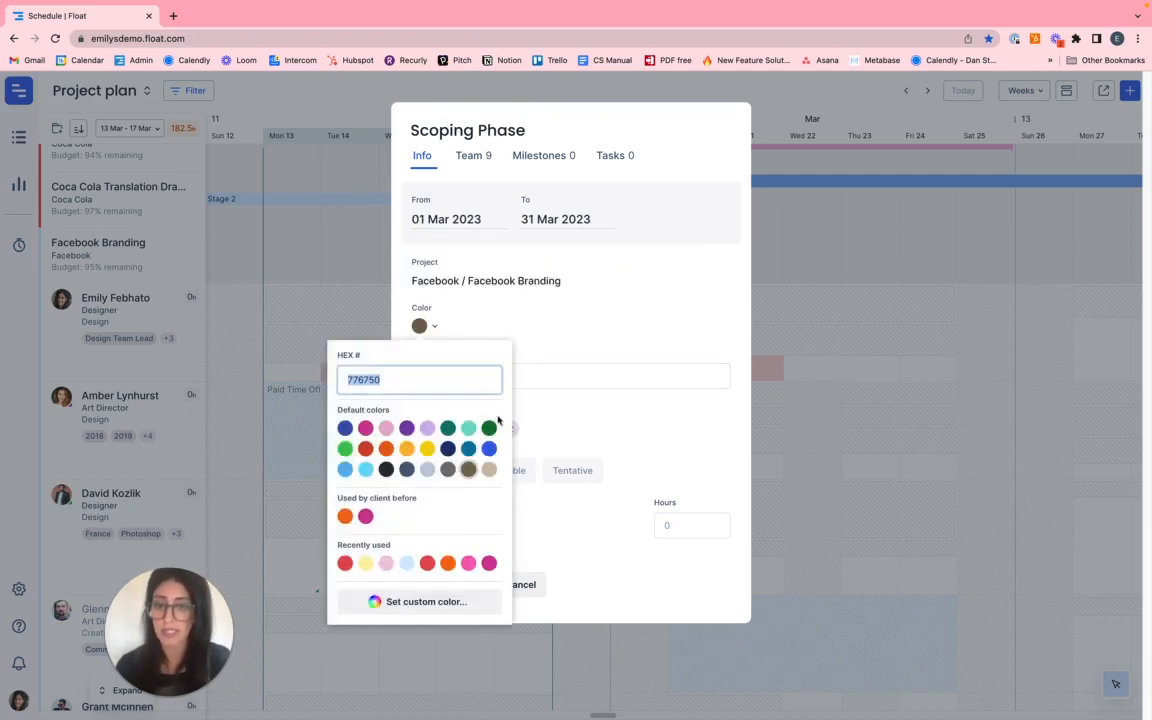
{"action": "left_click", "coordinate": [469, 427]}
{"action": "left_click", "coordinate": [548, 370]}
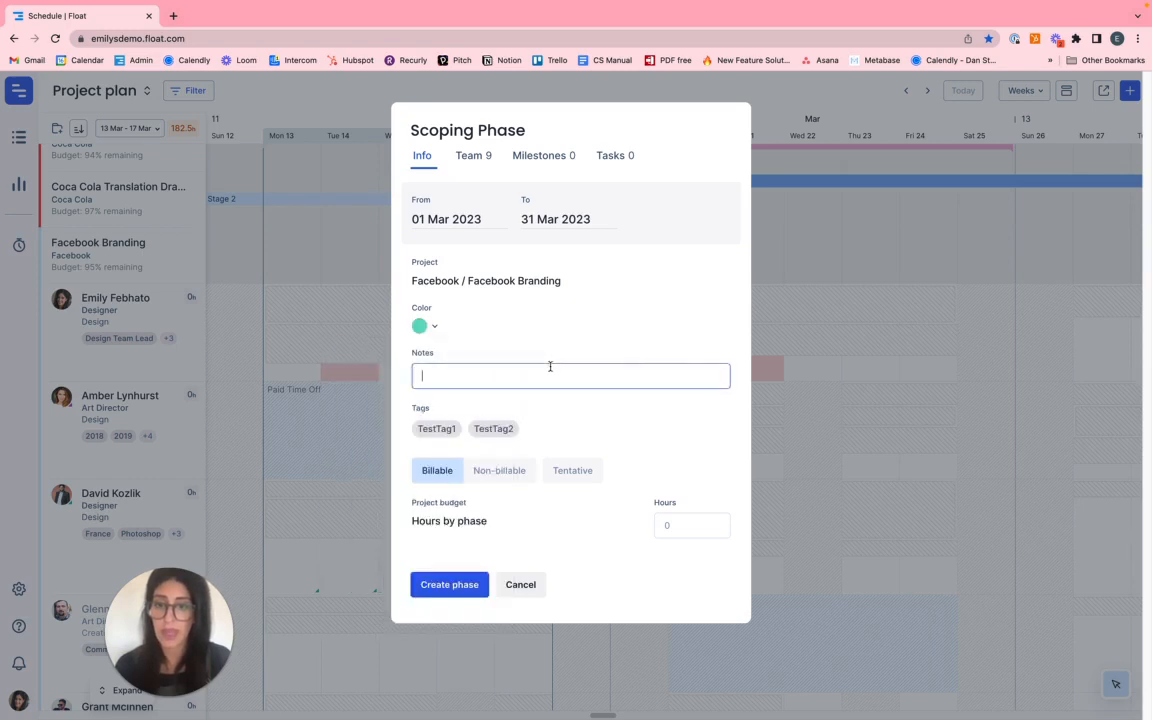
{"action": "type", "text": "@Brit"}
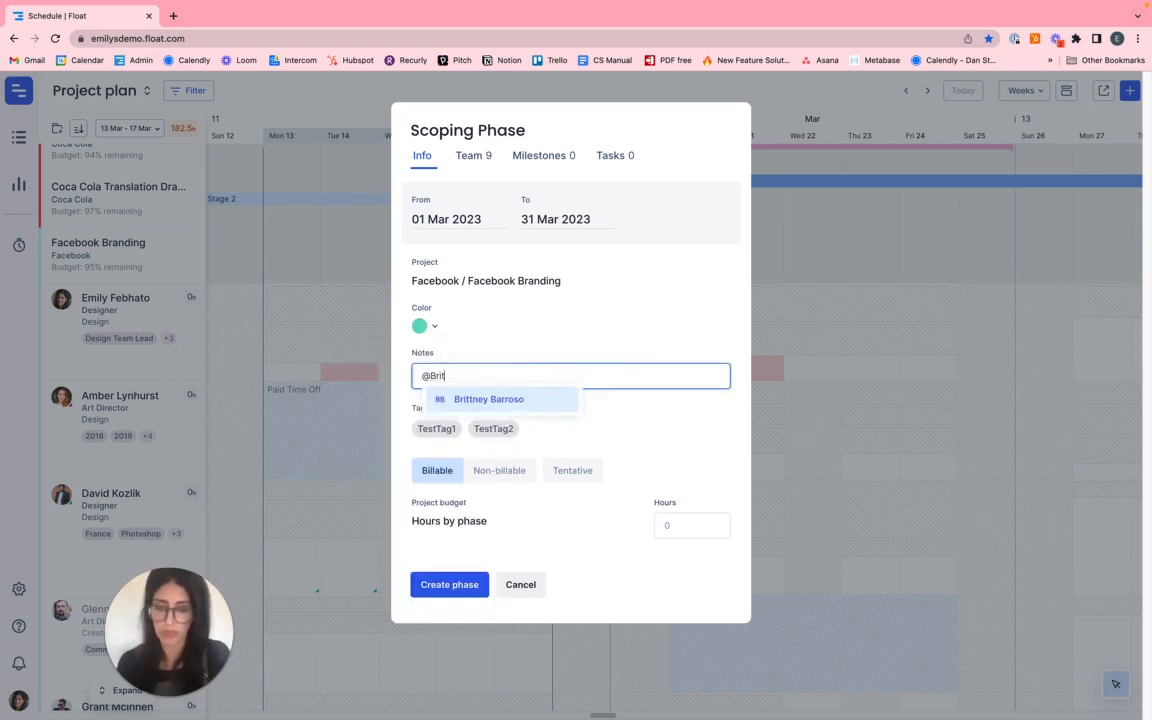
{"action": "type", "text": "tney"}
{"action": "key", "text": "Return"}
{"action": "type", "text": "H"}
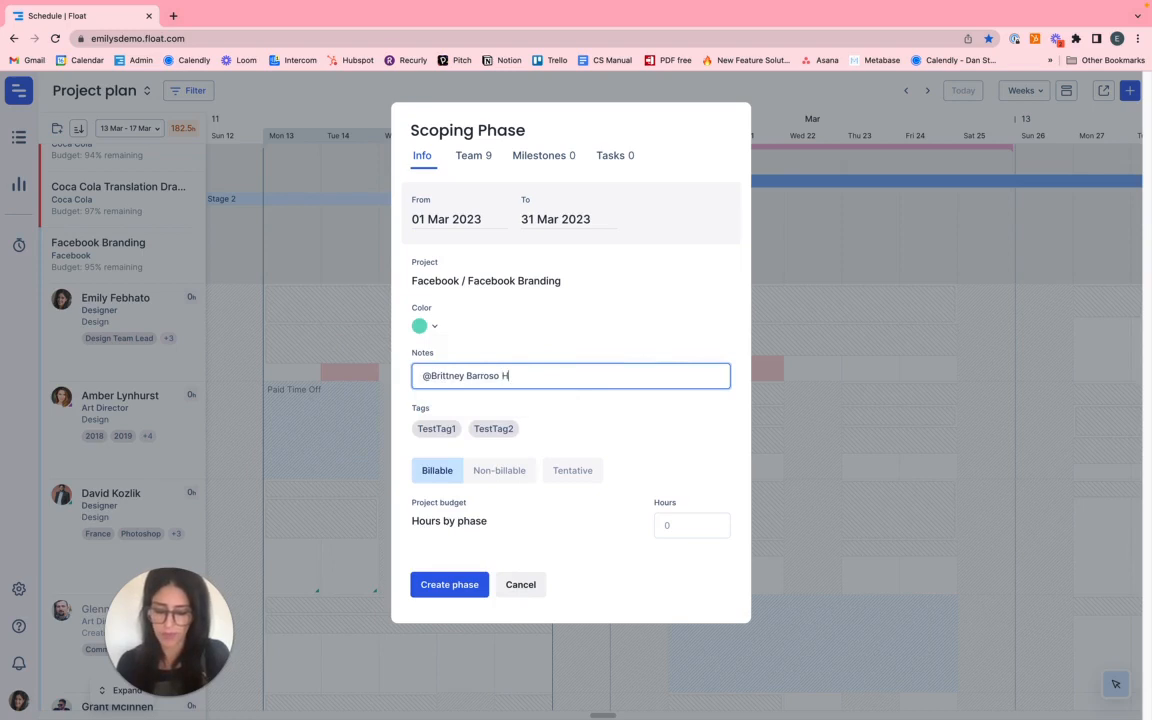
{"action": "type", "text": "ave you confirmed the t"}
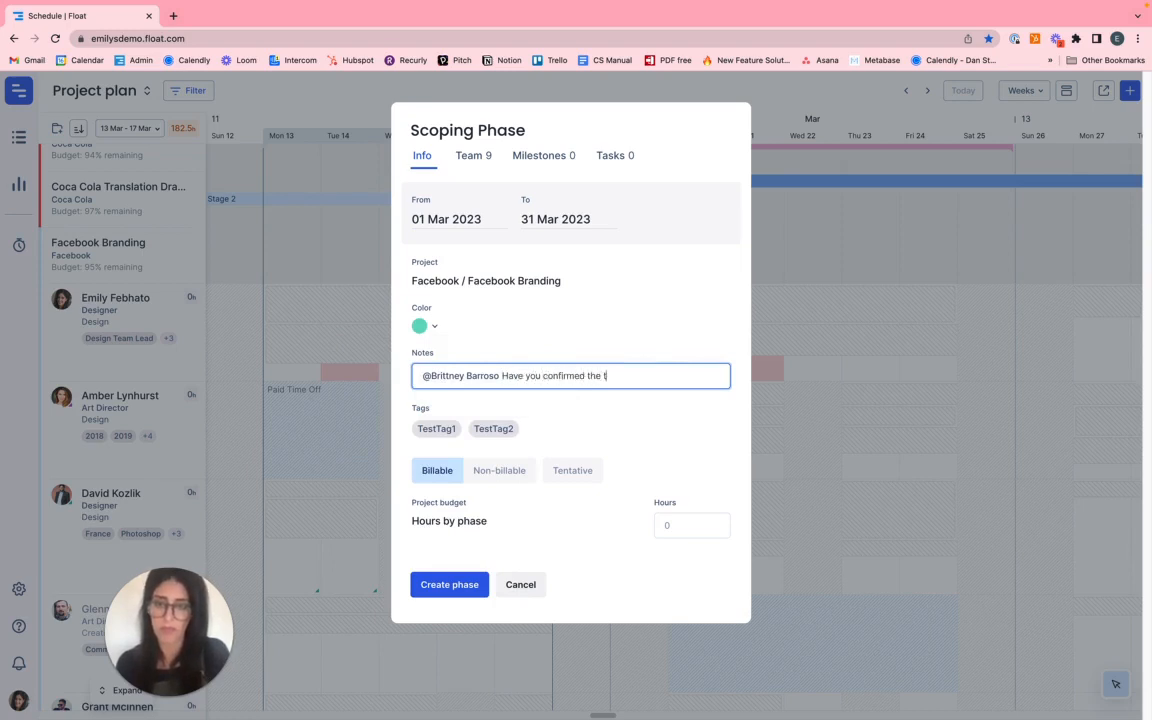
{"action": "type", "text": "eam on this phase?"}
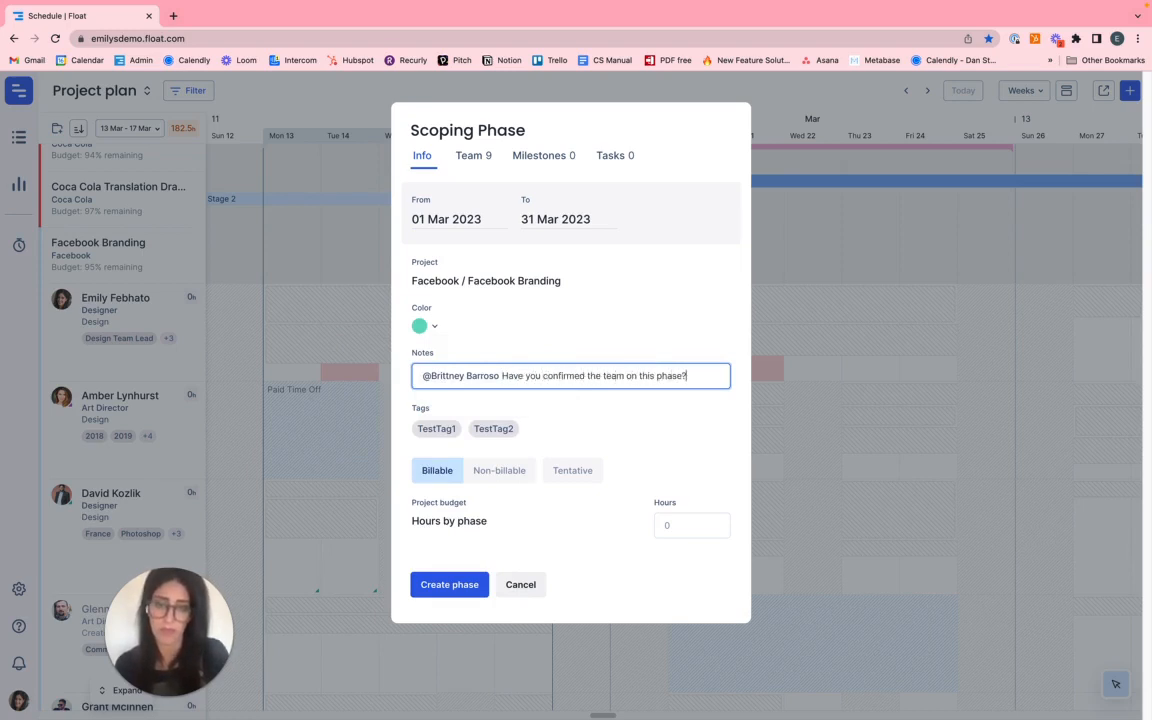
Leave the phase's note and mark the phase as Tentative
{"action": "left_click", "coordinate": [456, 458]}
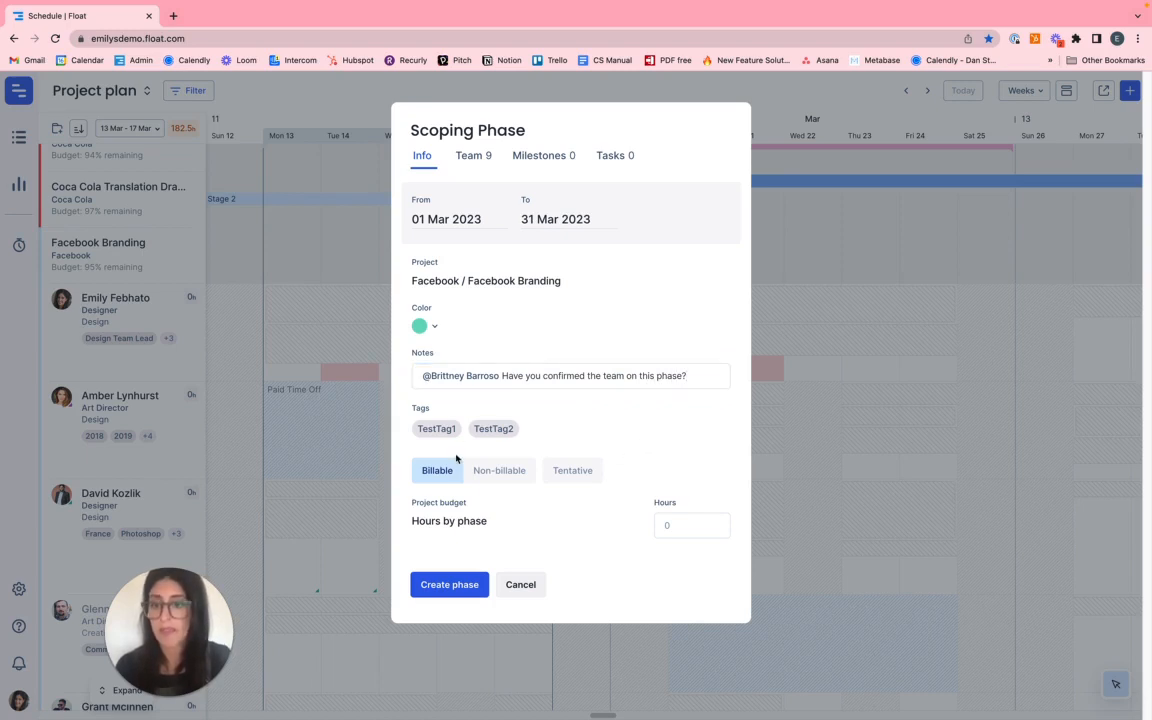
{"action": "left_click", "coordinate": [555, 471]}
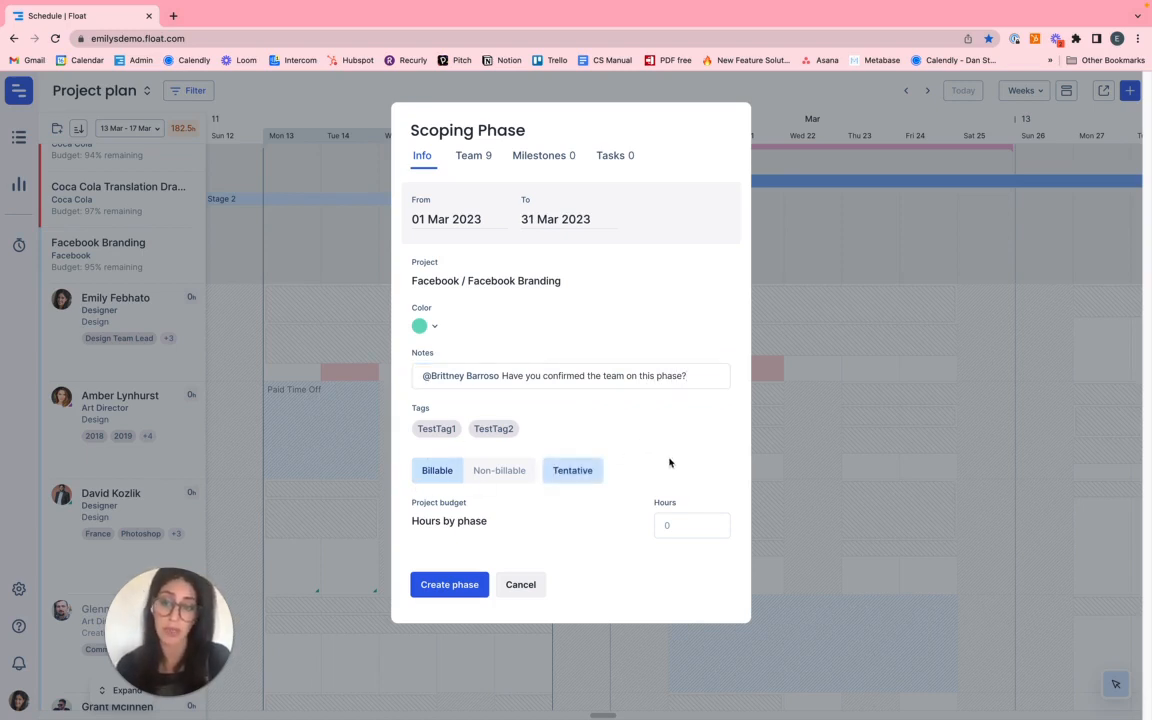
Set the Scoping Phase budget to 50 hours and create the phase
{"action": "left_click", "coordinate": [694, 526]}
{"action": "type", "text": "50"}
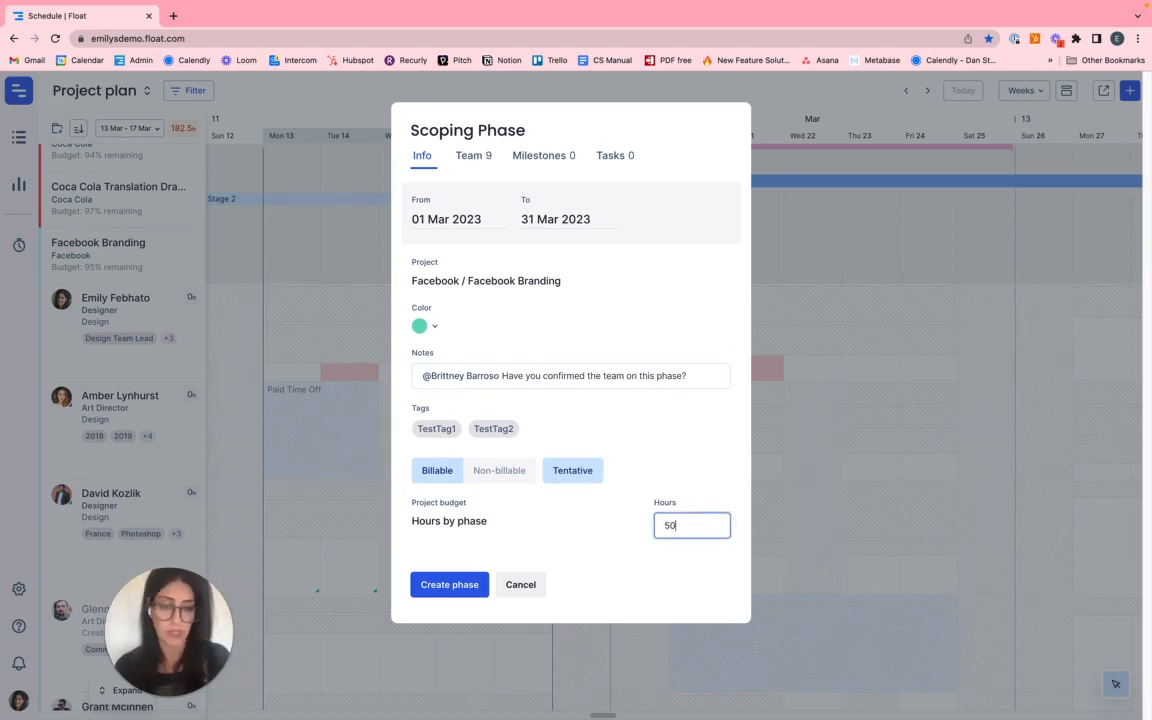
{"action": "left_click", "coordinate": [451, 583]}
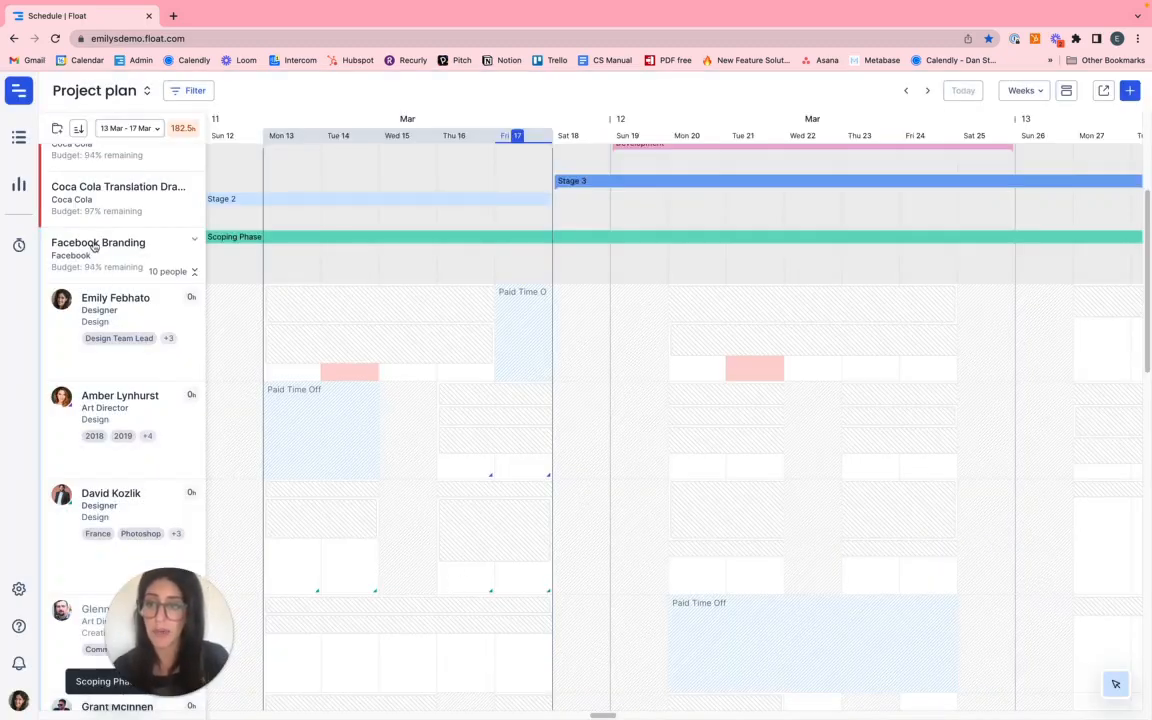
Change the Facebook Branding project's budget type to Fee by phase and save the project
{"action": "left_click", "coordinate": [95, 247]}
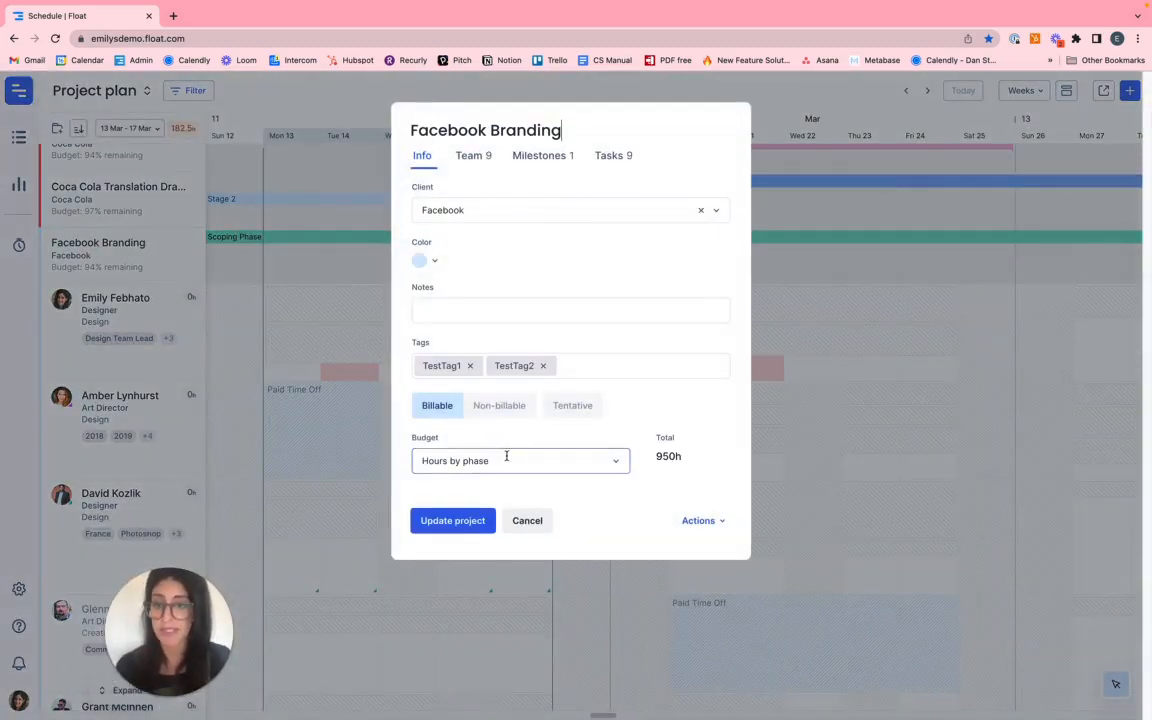
{"action": "left_click", "coordinate": [506, 456]}
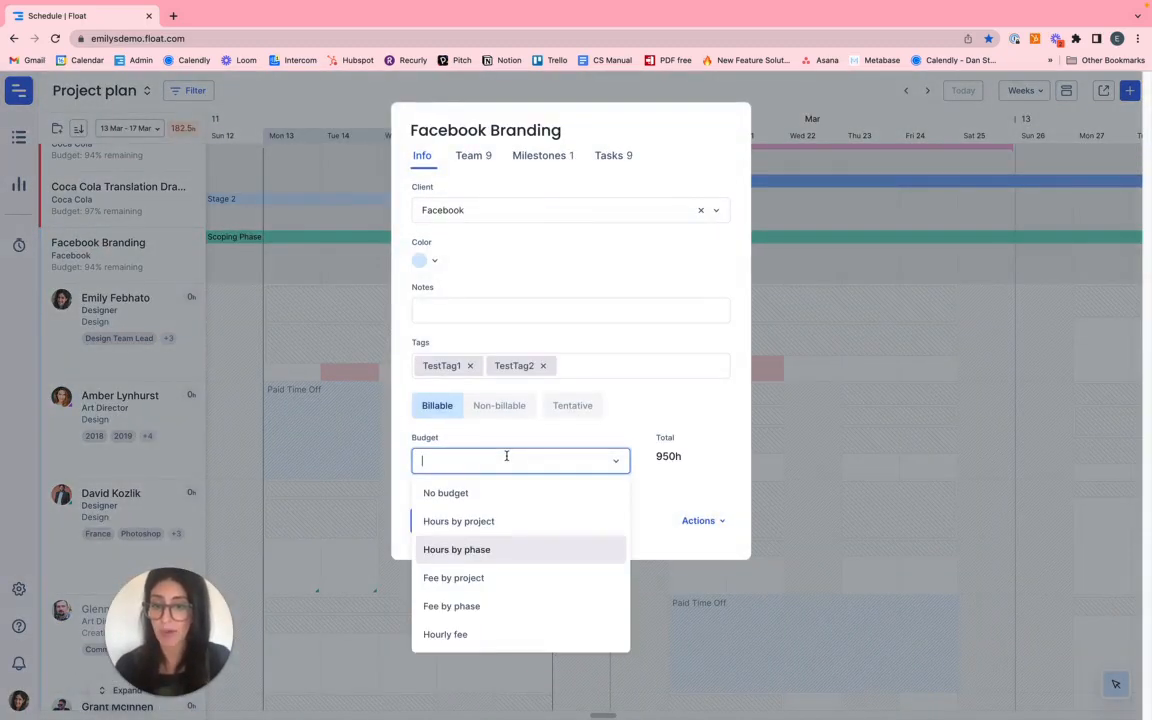
{"action": "left_click", "coordinate": [505, 607]}
{"action": "left_click", "coordinate": [452, 521]}
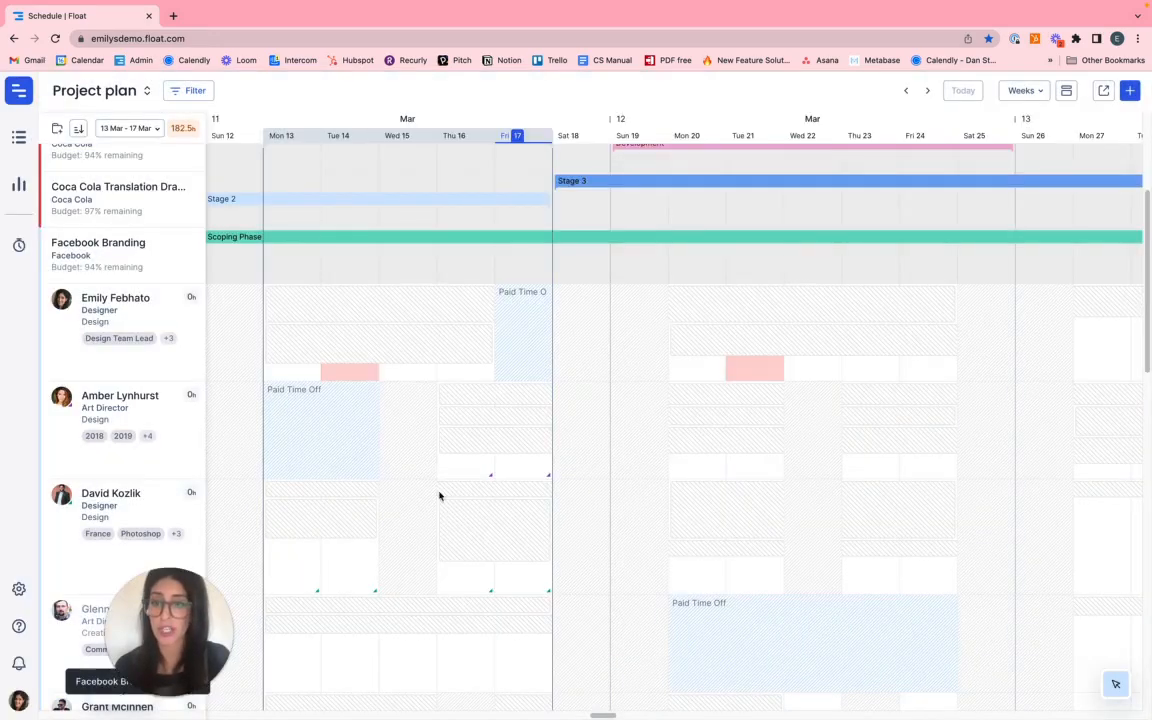
Edit the Scoping Phase and set its total fee budget to €1500
{"action": "left_click", "coordinate": [349, 241]}
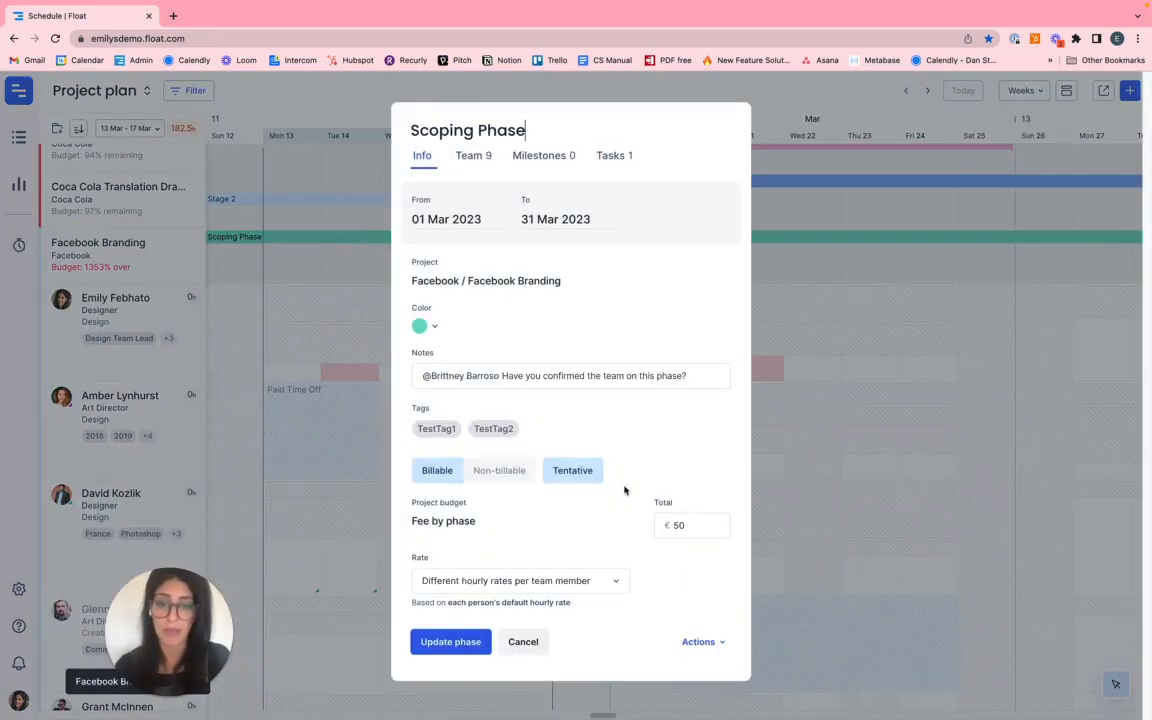
{"action": "left_click", "coordinate": [665, 525]}
{"action": "type", "text": "1500"}
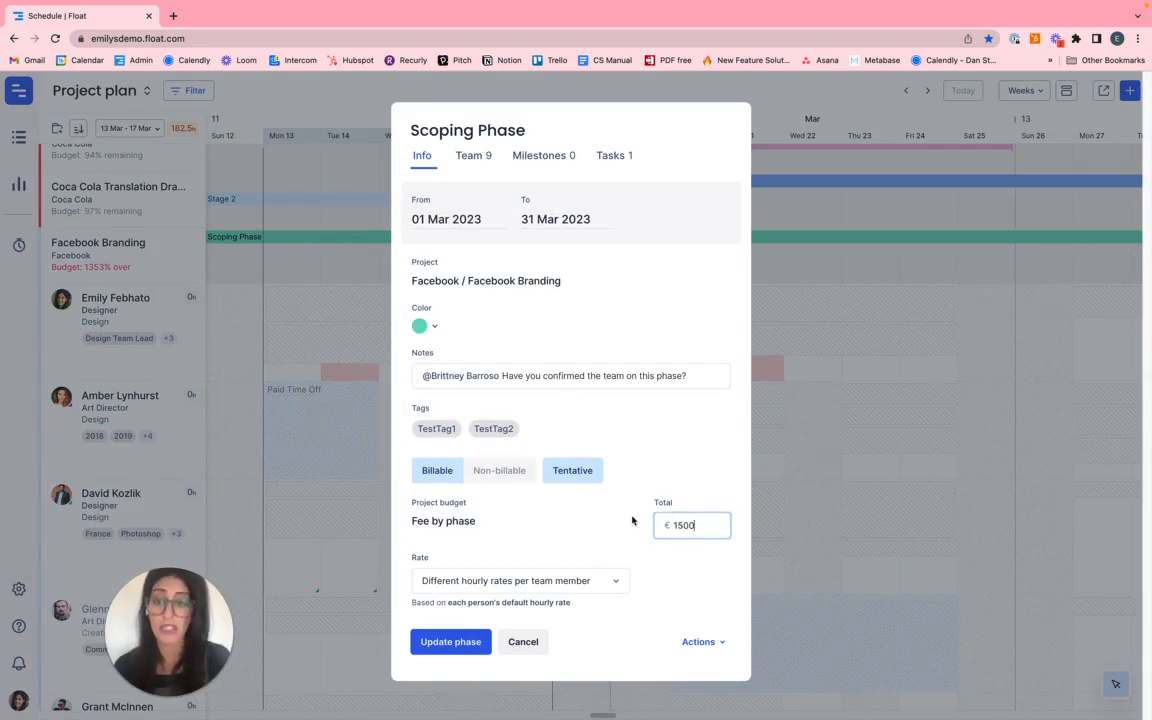
Set the phase's hourly rates to €150 for the first listed team member and €90 for the second
{"action": "left_click", "coordinate": [471, 155]}
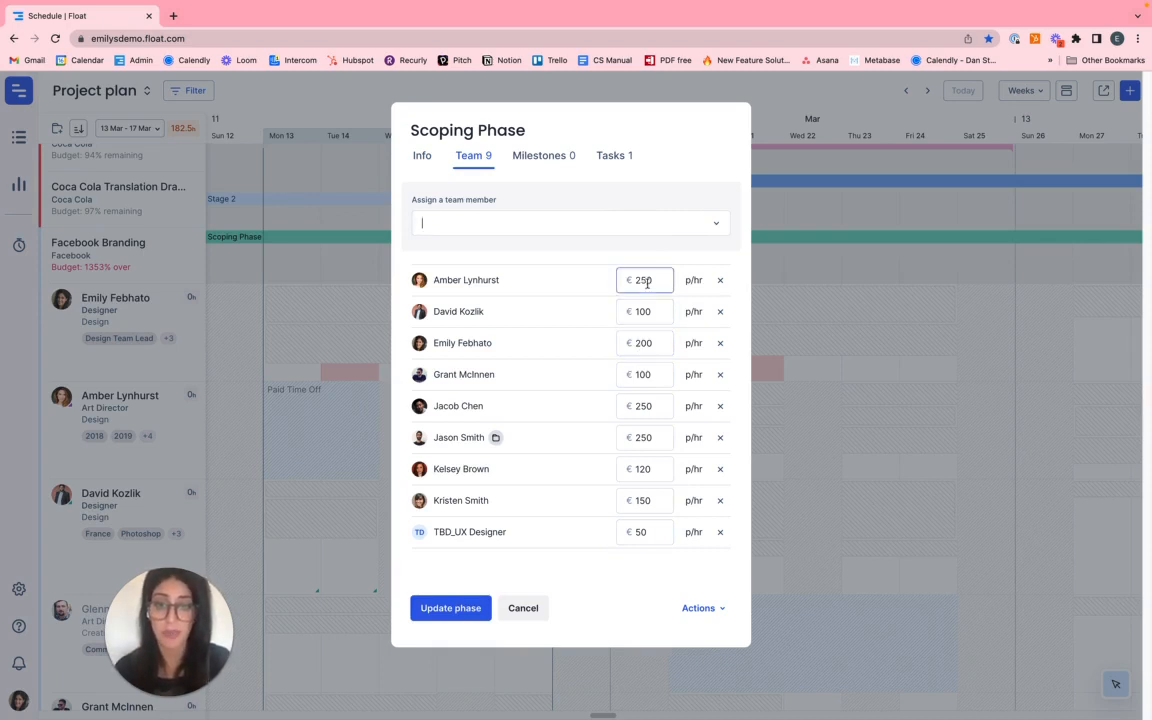
{"action": "left_click_drag", "start_coordinate": [660, 279], "coordinate": [626, 279]}
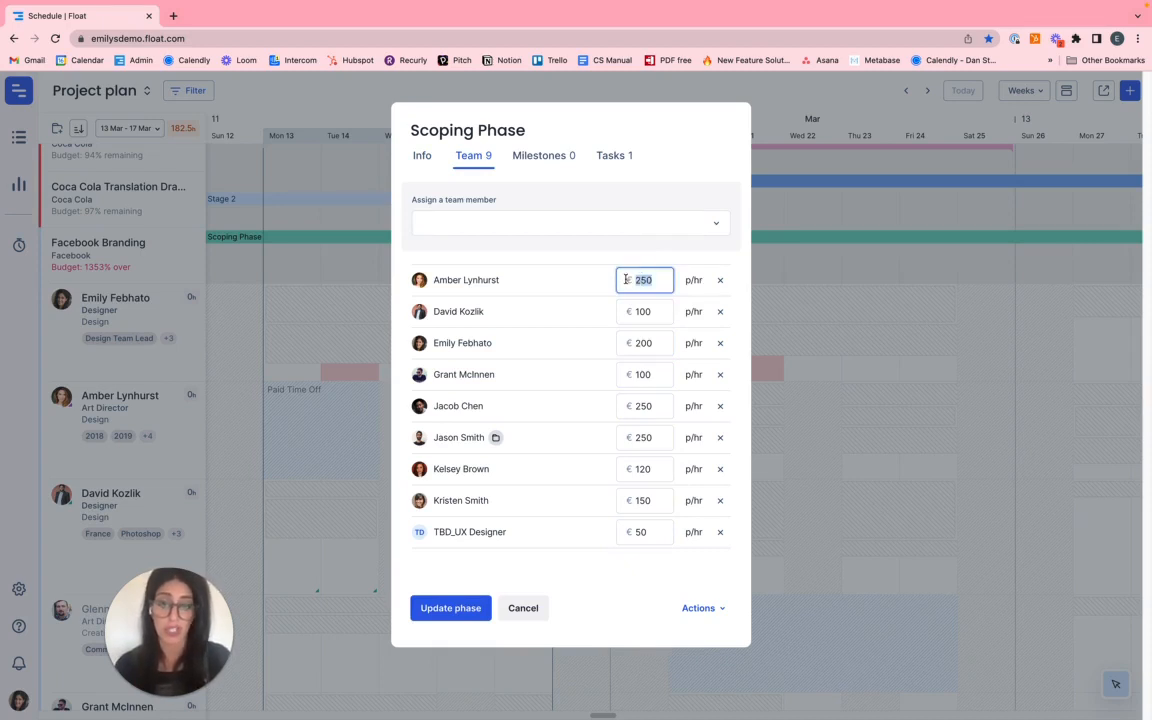
{"action": "type", "text": "1"}
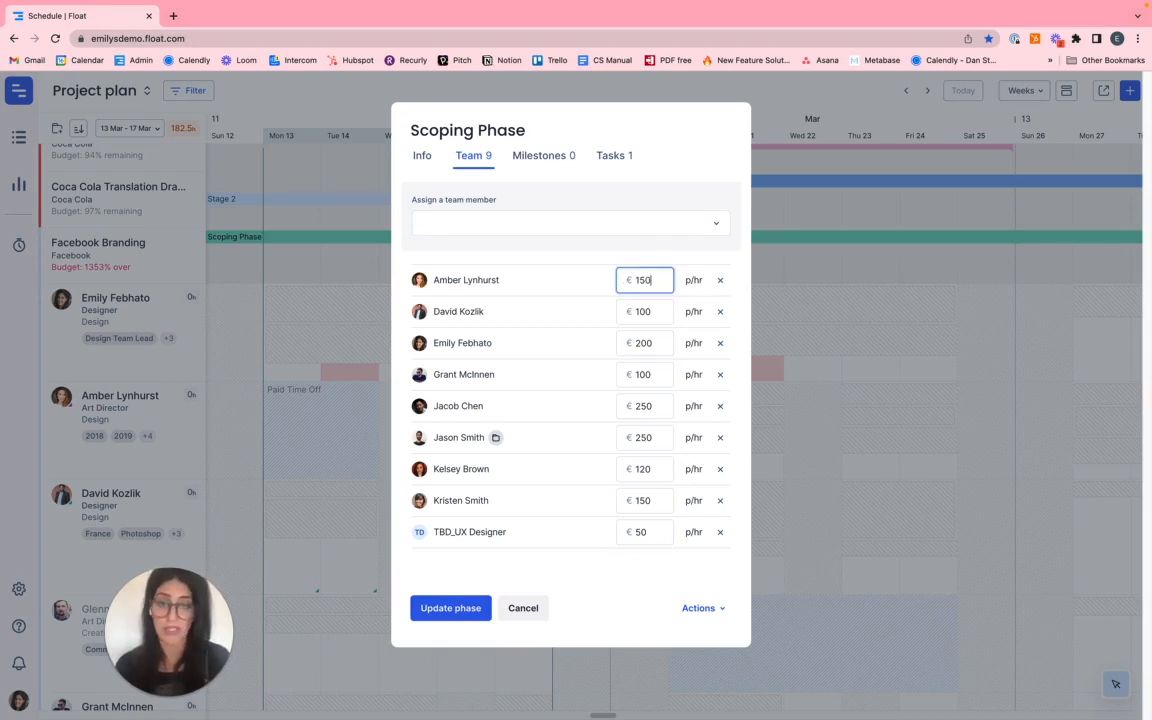
{"action": "type", "text": "50"}
{"action": "left_click_drag", "start_coordinate": [663, 311], "coordinate": [602, 317]}
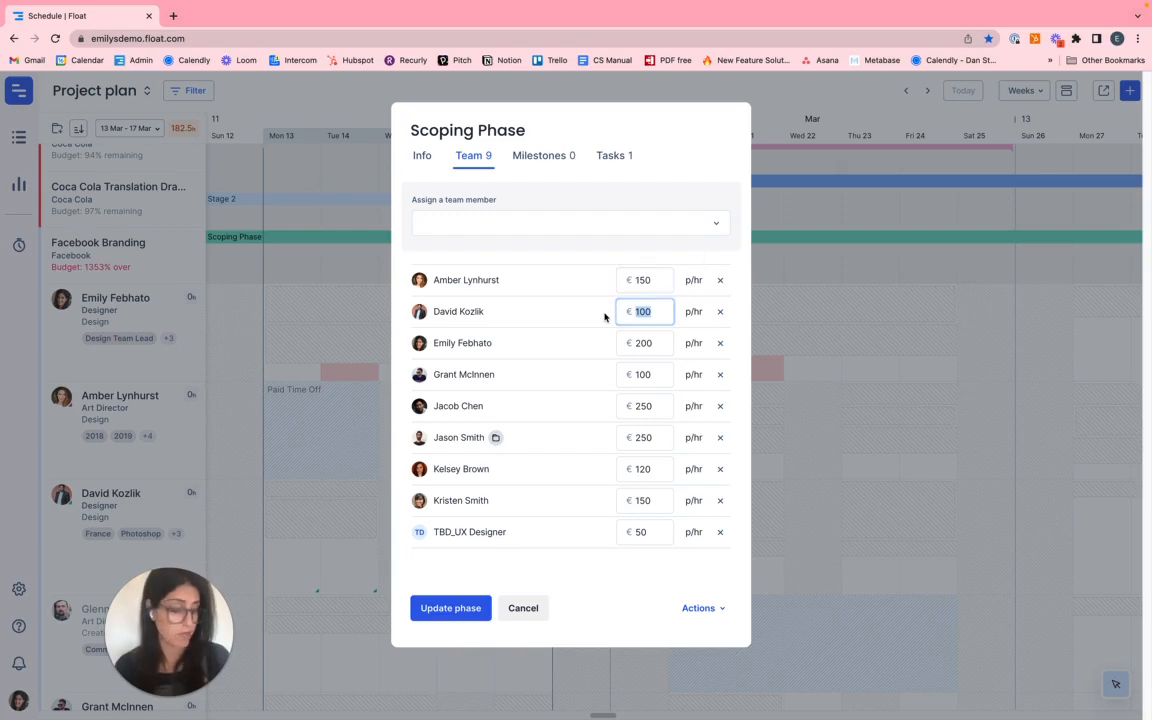
{"action": "type", "text": "90"}
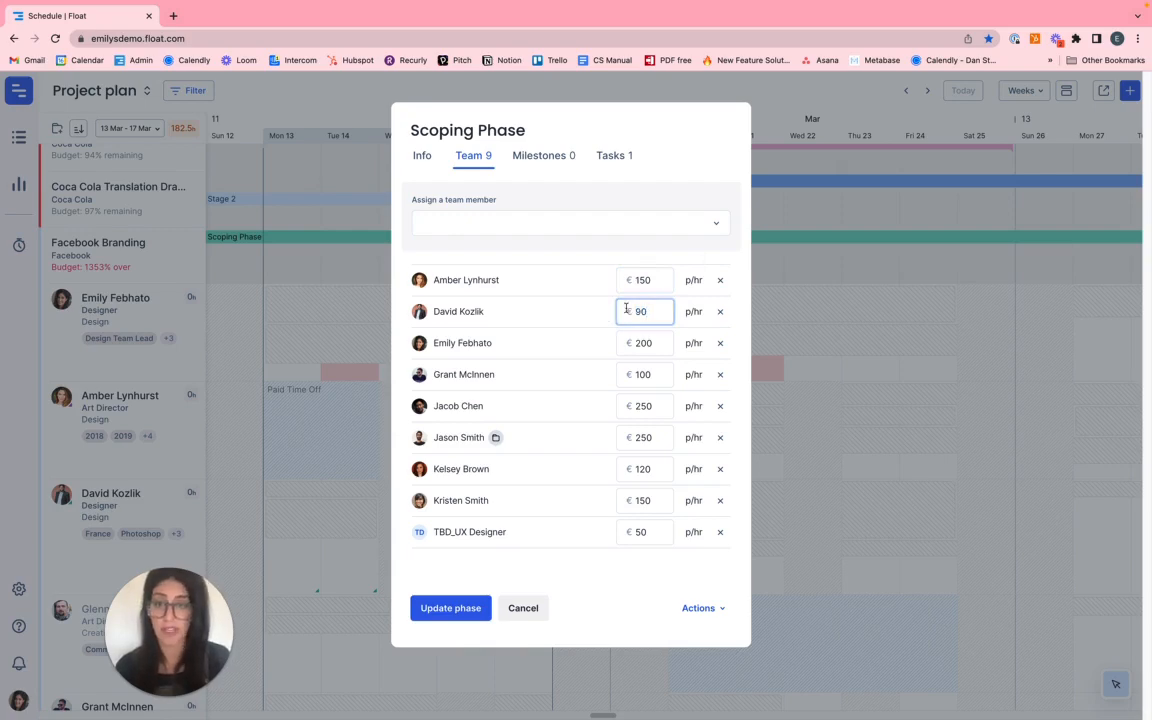
Remove the third, fourth and fifth listed team members from the Scoping Phase, confirming each deletion
{"action": "left_click", "coordinate": [720, 343]}
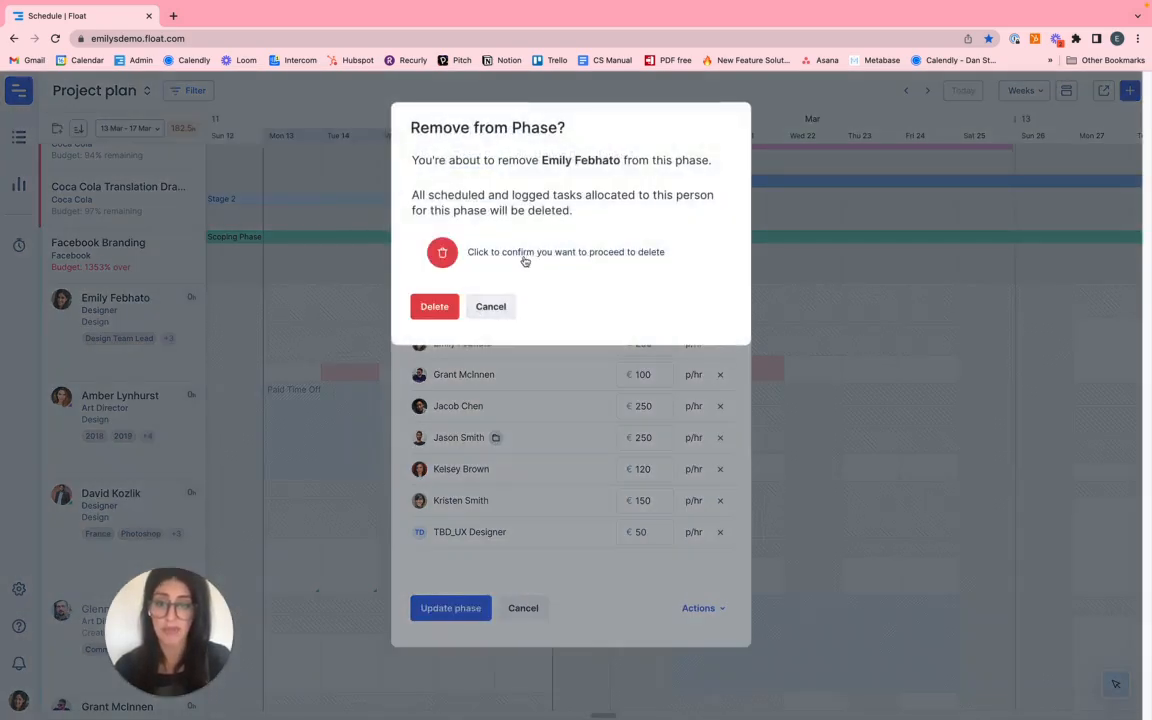
{"action": "left_click", "coordinate": [434, 306]}
{"action": "left_click", "coordinate": [720, 337]}
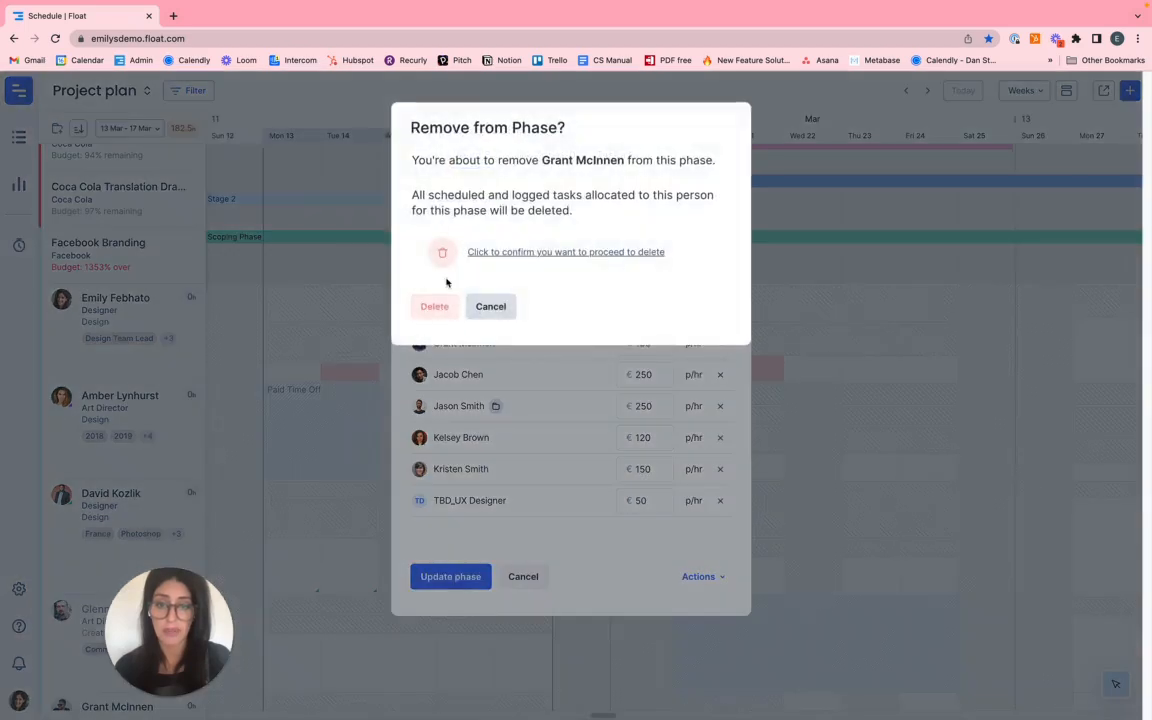
{"action": "left_click", "coordinate": [442, 252]}
{"action": "left_click", "coordinate": [434, 306]}
{"action": "left_click", "coordinate": [720, 343]}
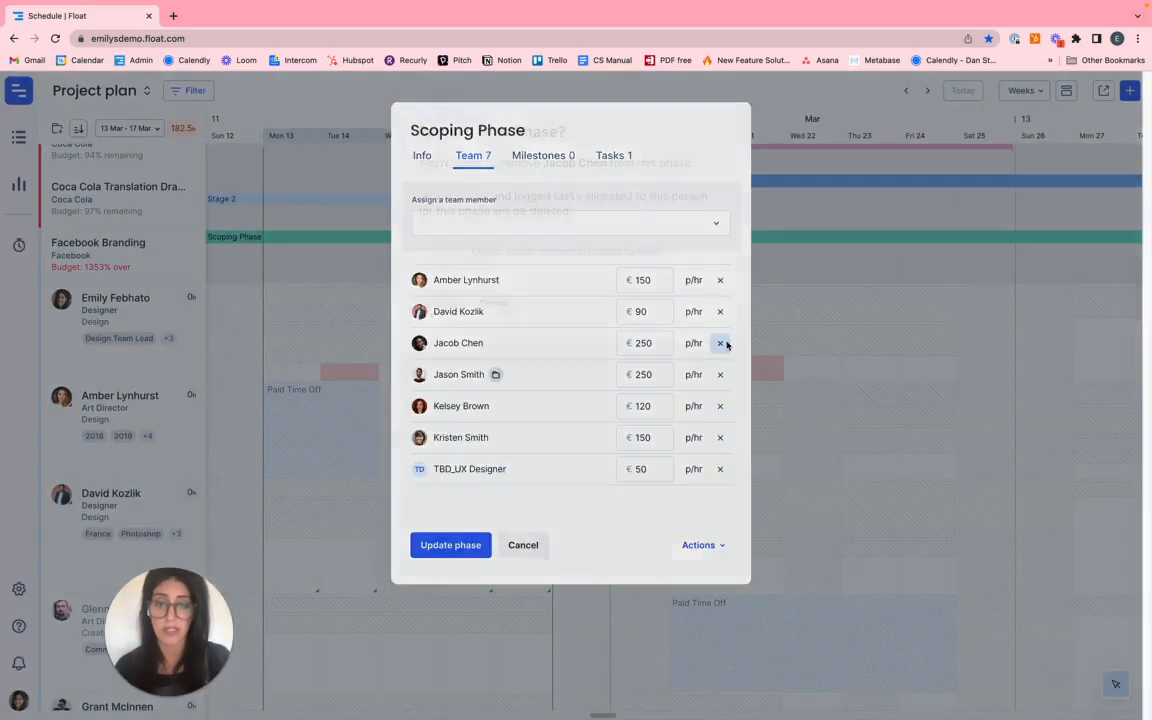
{"action": "left_click", "coordinate": [442, 252]}
{"action": "left_click", "coordinate": [434, 306]}
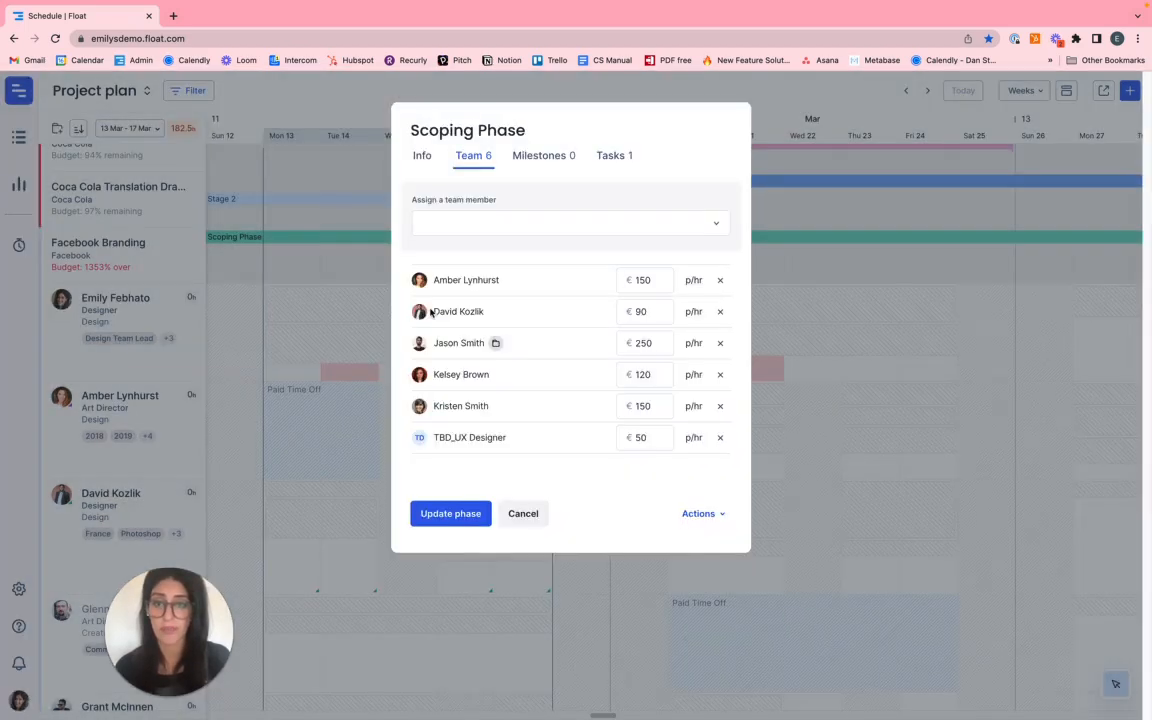
Add a milestone named Presentation Due on 20 Mar 2023 to the Scoping Phase and save the phase
{"action": "left_click", "coordinate": [549, 157]}
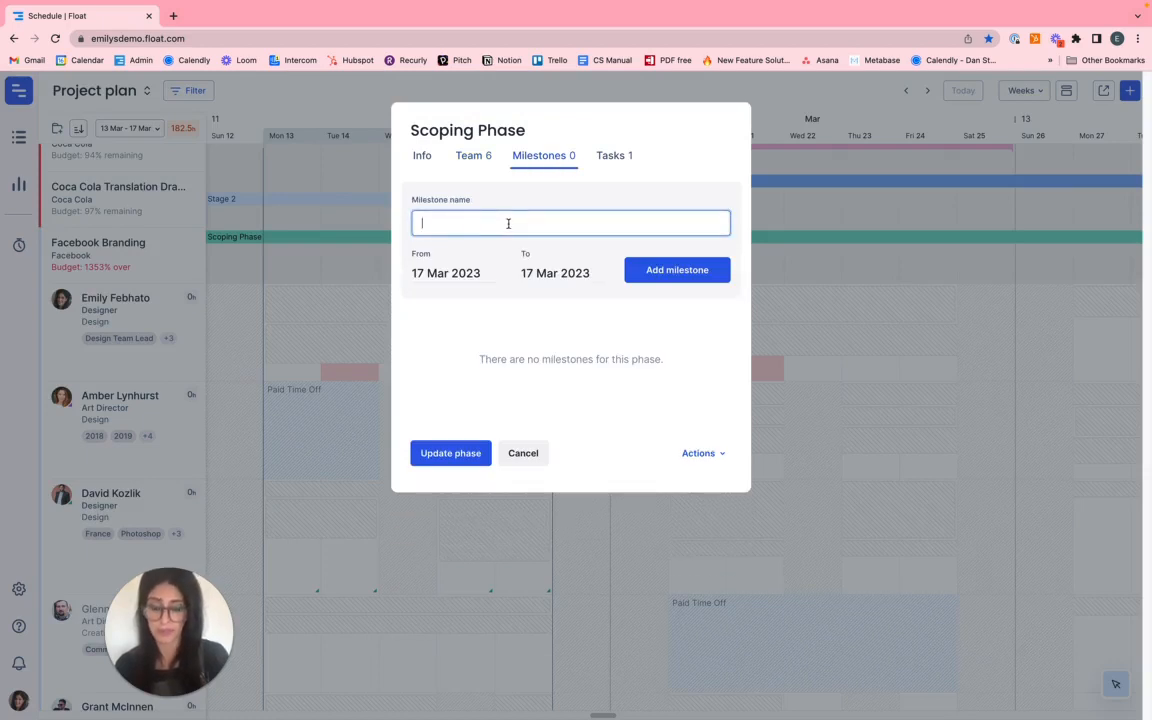
{"action": "type", "text": "Presentation Due"}
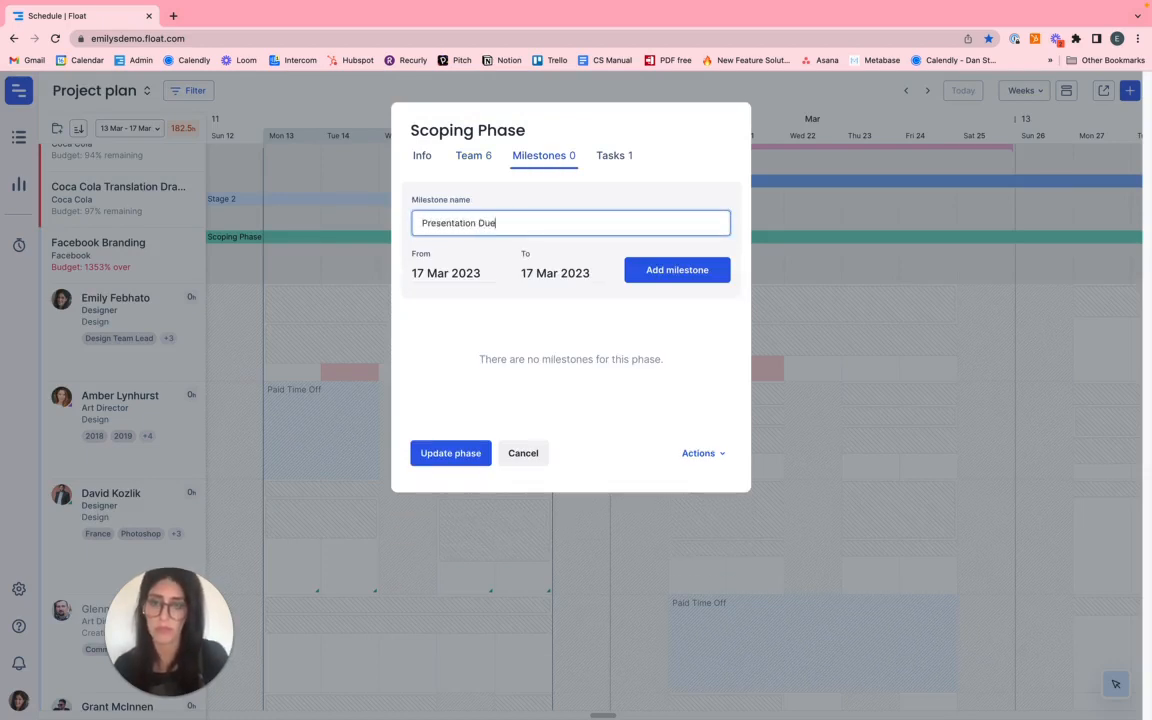
{"action": "left_click", "coordinate": [468, 270]}
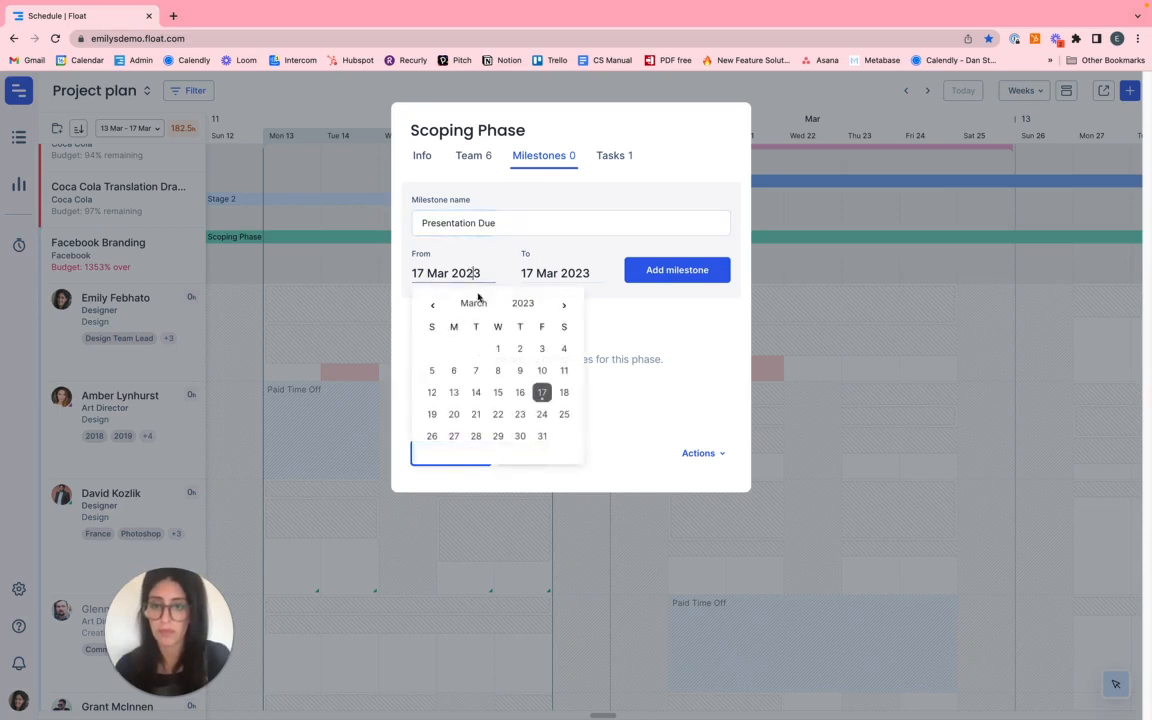
{"action": "left_click", "coordinate": [452, 412]}
{"action": "left_click", "coordinate": [640, 280]}
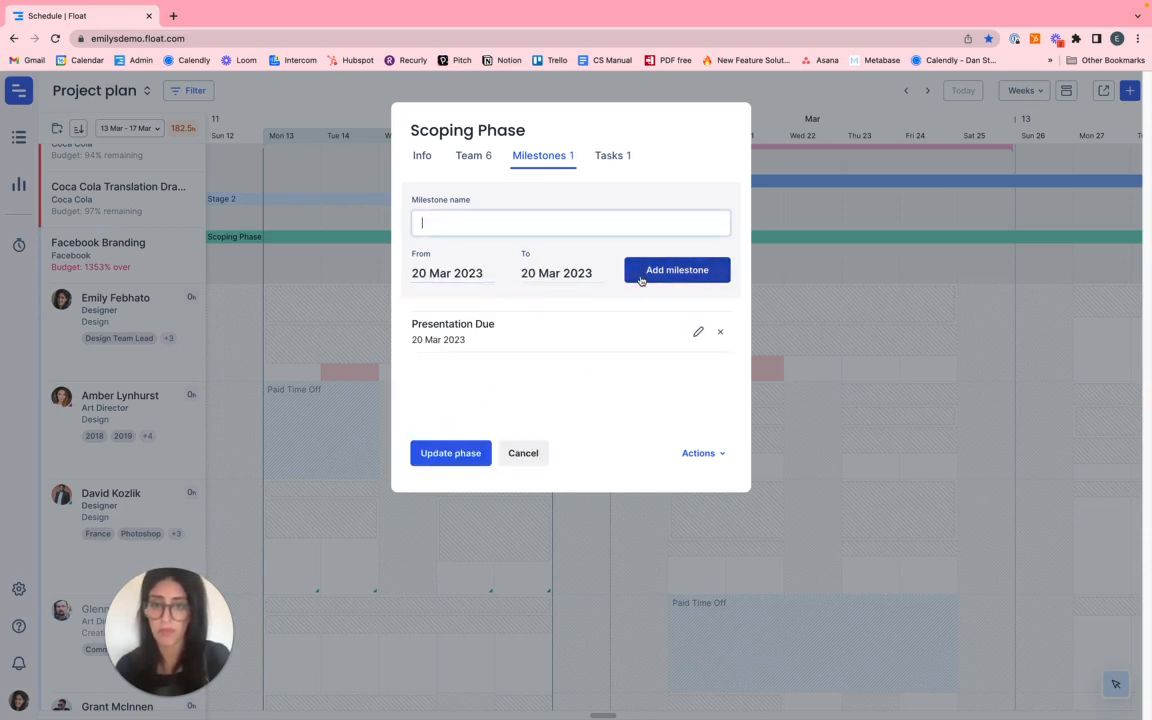
{"action": "left_click", "coordinate": [620, 157]}
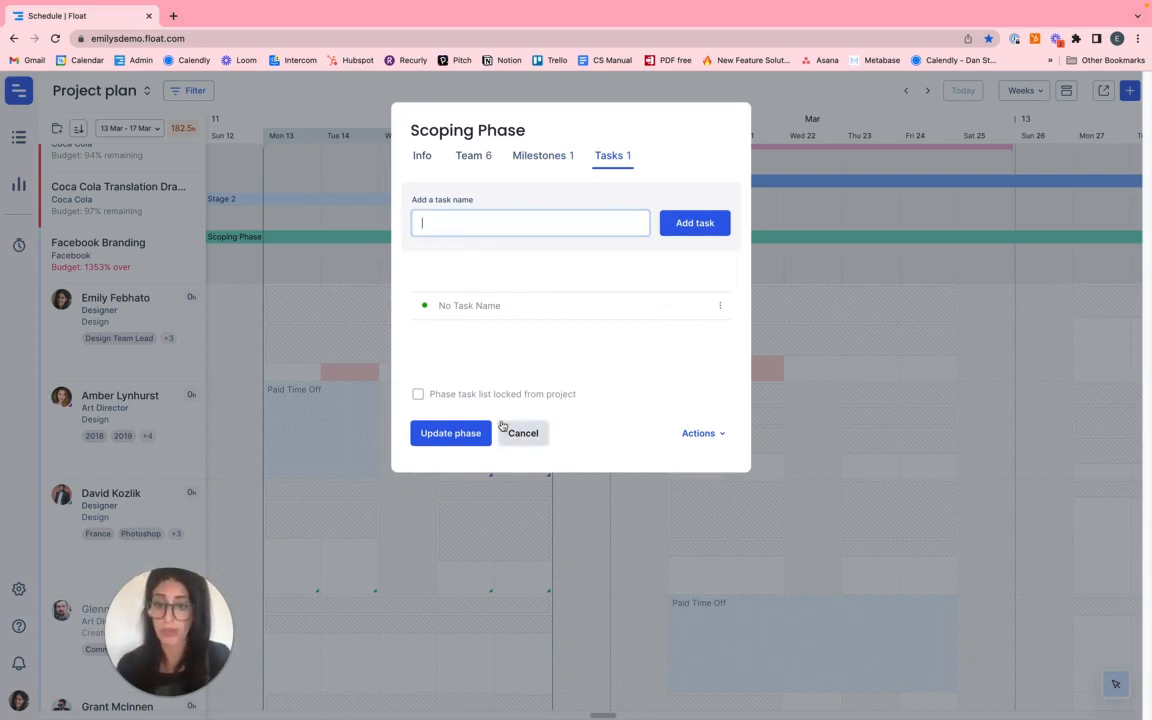
{"action": "left_click", "coordinate": [466, 433]}
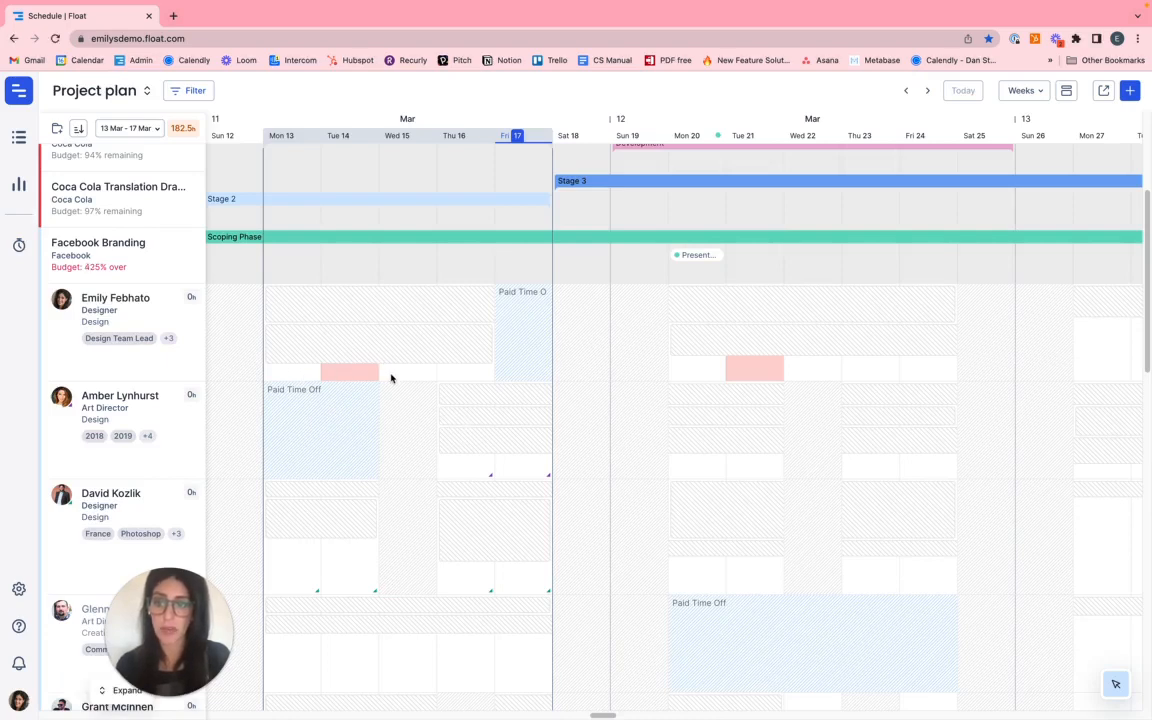
Schedule the first listed designer on the Scoping Phase for 0.5 hours per day from 13 to 15 Mar 2023
{"action": "left_click_drag", "start_coordinate": [300, 376], "coordinate": [398, 375]}
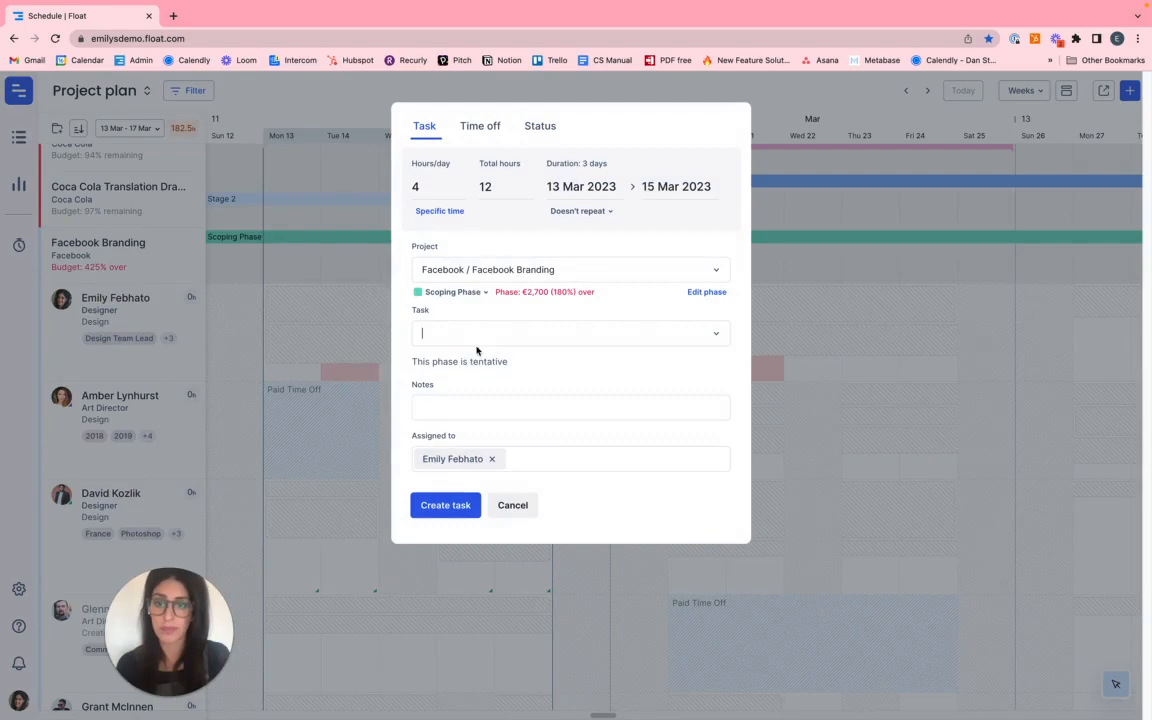
{"action": "left_click", "coordinate": [448, 179]}
{"action": "type", "text": "0"}
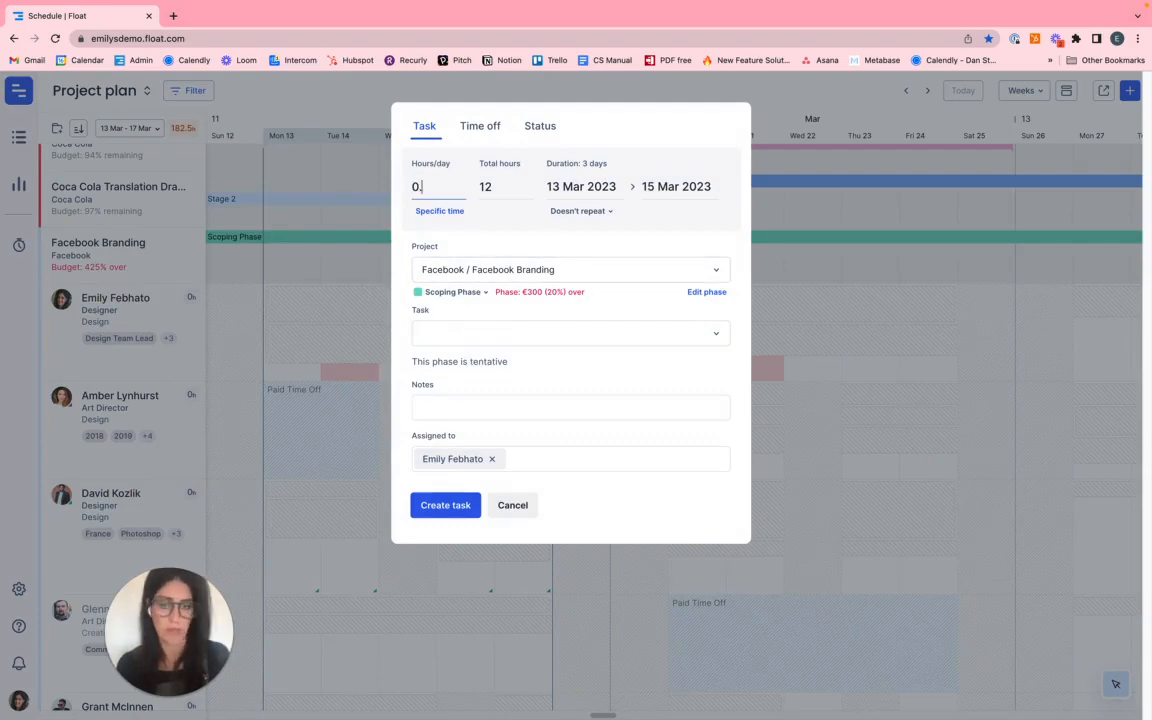
{"action": "type", "text": ".5"}
{"action": "key", "text": "Return"}
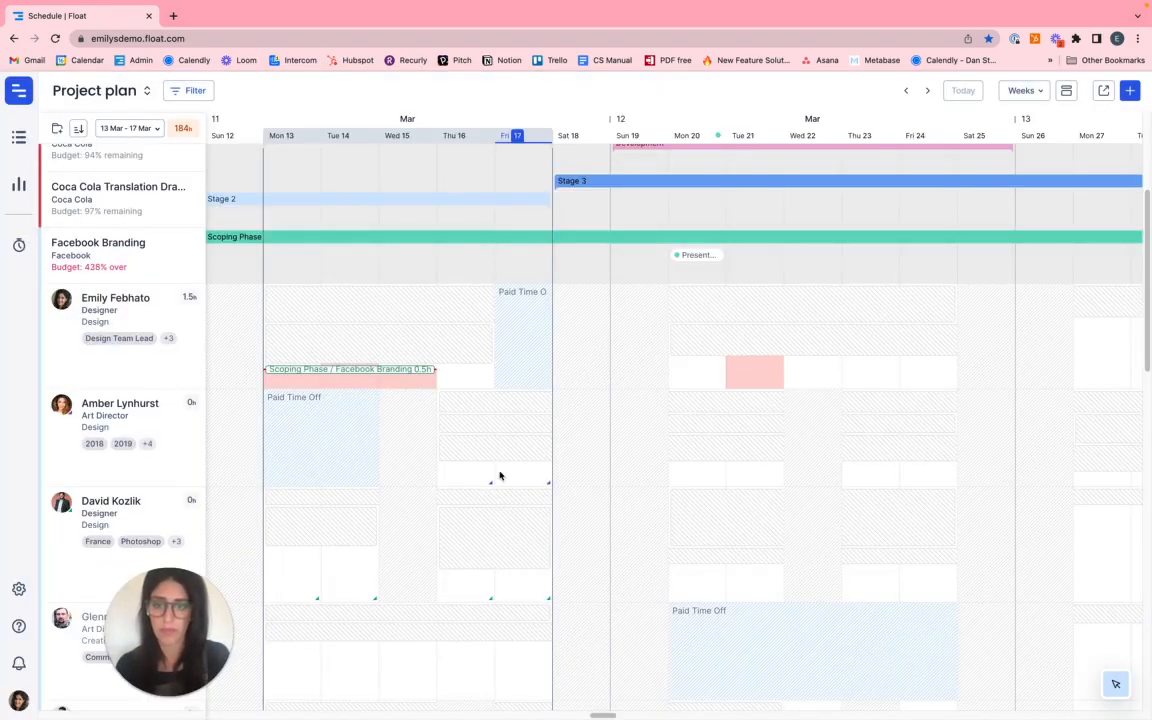
Schedule the Art Director in the second team row on the Scoping Phase for 1 hour per day from 16 to 17 Mar 2023
{"action": "left_click", "coordinate": [500, 476]}
{"action": "left_click", "coordinate": [513, 504]}
{"action": "left_click_drag", "start_coordinate": [465, 473], "coordinate": [537, 476]}
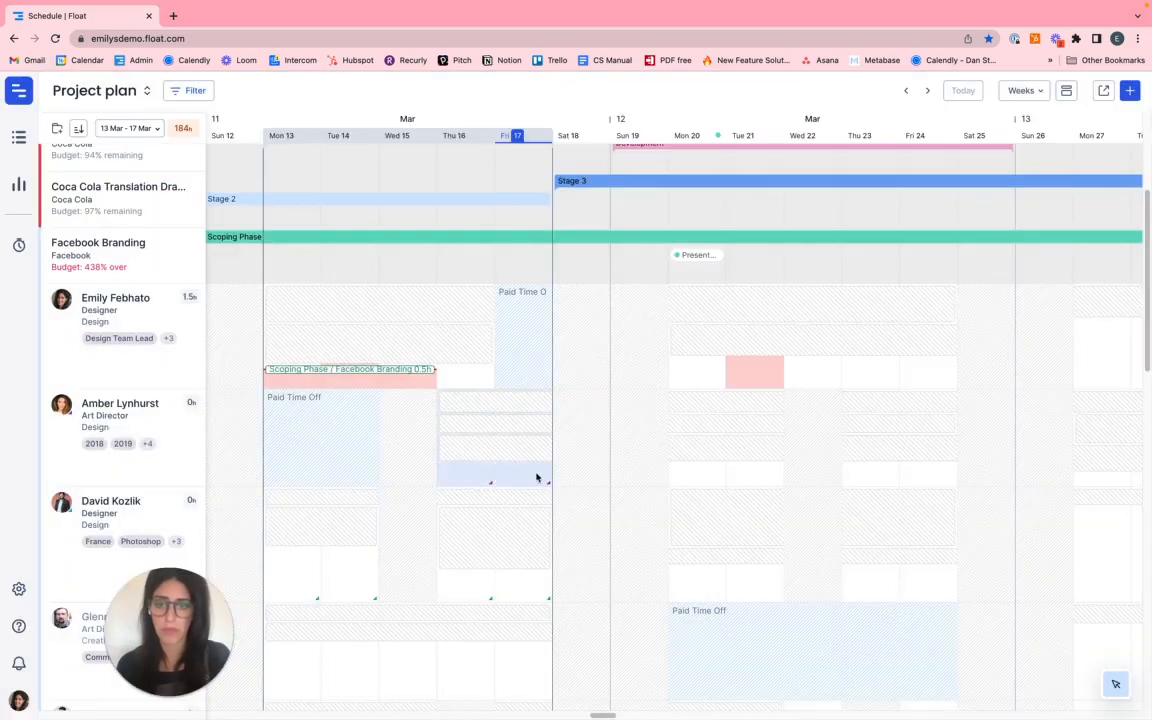
{"action": "left_click", "coordinate": [425, 180]}
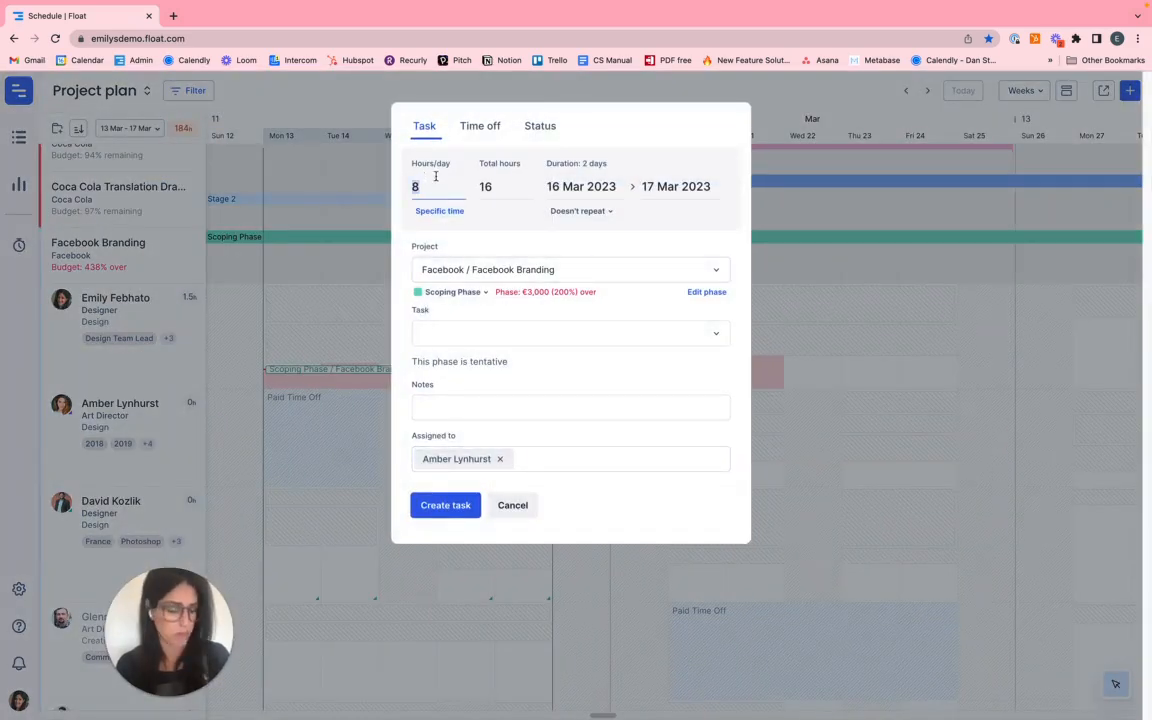
{"action": "type", "text": "1"}
{"action": "left_click", "coordinate": [458, 506]}
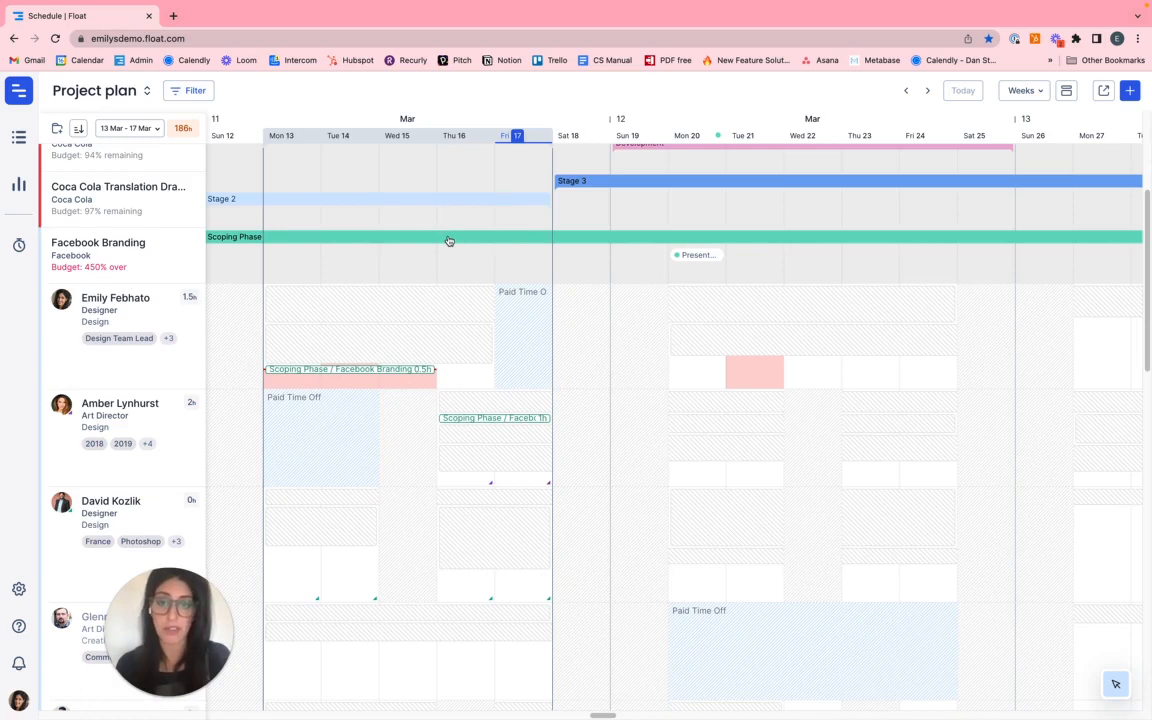
Move the Scoping Phase three days later and shift the Facebook Branding project's timeline to start on 13 May 2021
{"action": "left_click_drag", "start_coordinate": [449, 240], "coordinate": [657, 237]}
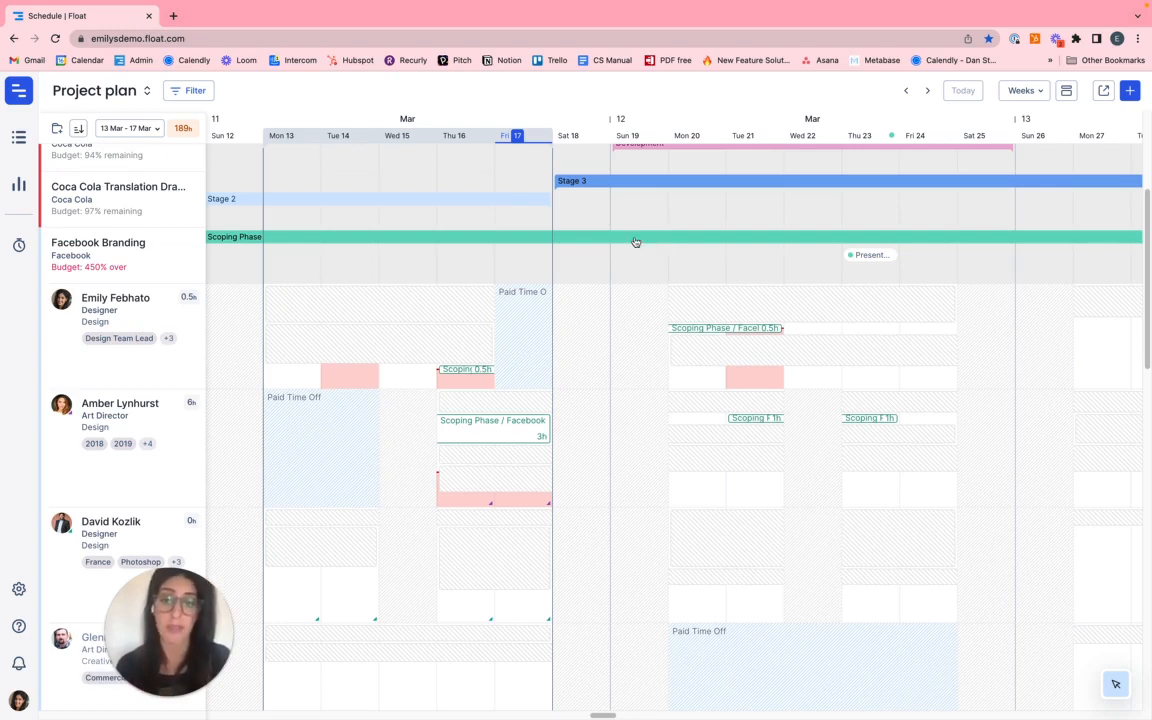
{"action": "right_click", "coordinate": [192, 240]}
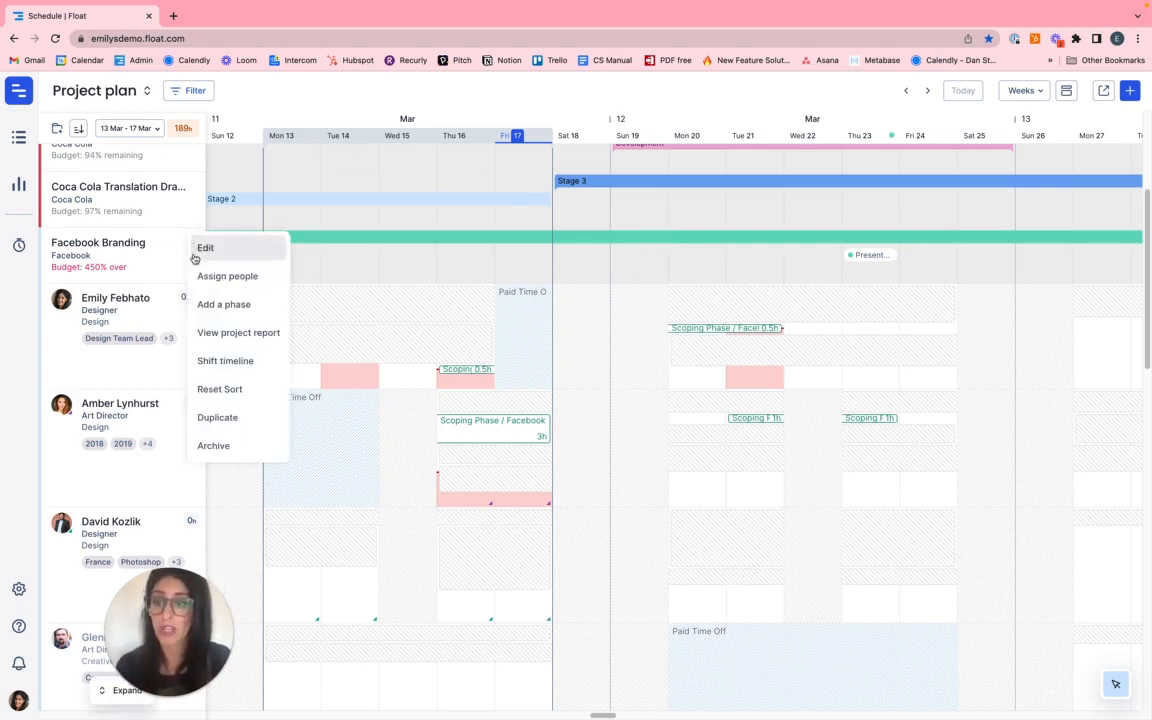
{"action": "left_click", "coordinate": [213, 362]}
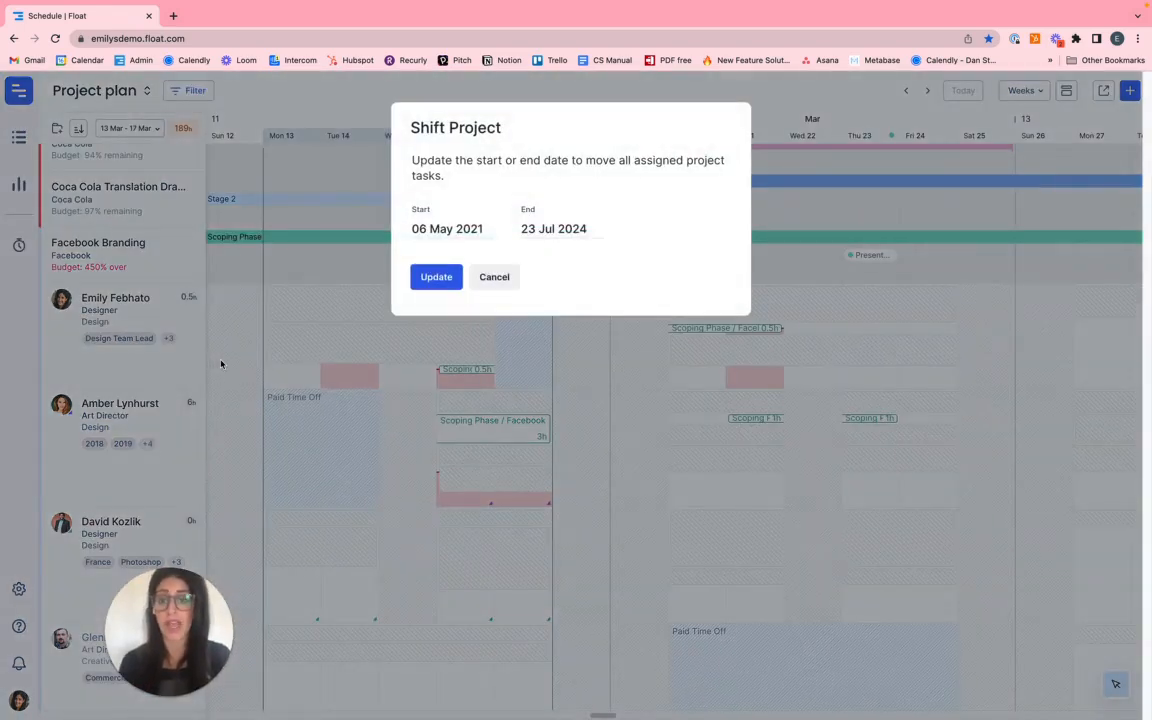
{"action": "left_click", "coordinate": [468, 226]}
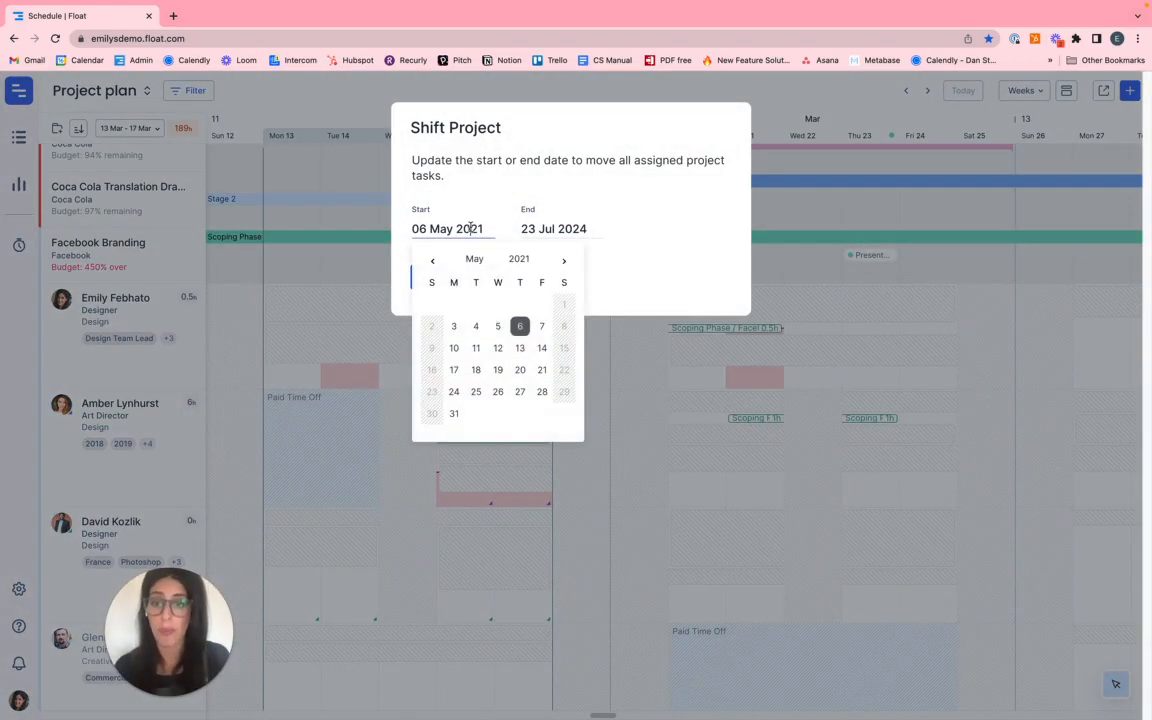
{"action": "left_click", "coordinate": [522, 347]}
{"action": "left_click", "coordinate": [440, 288]}
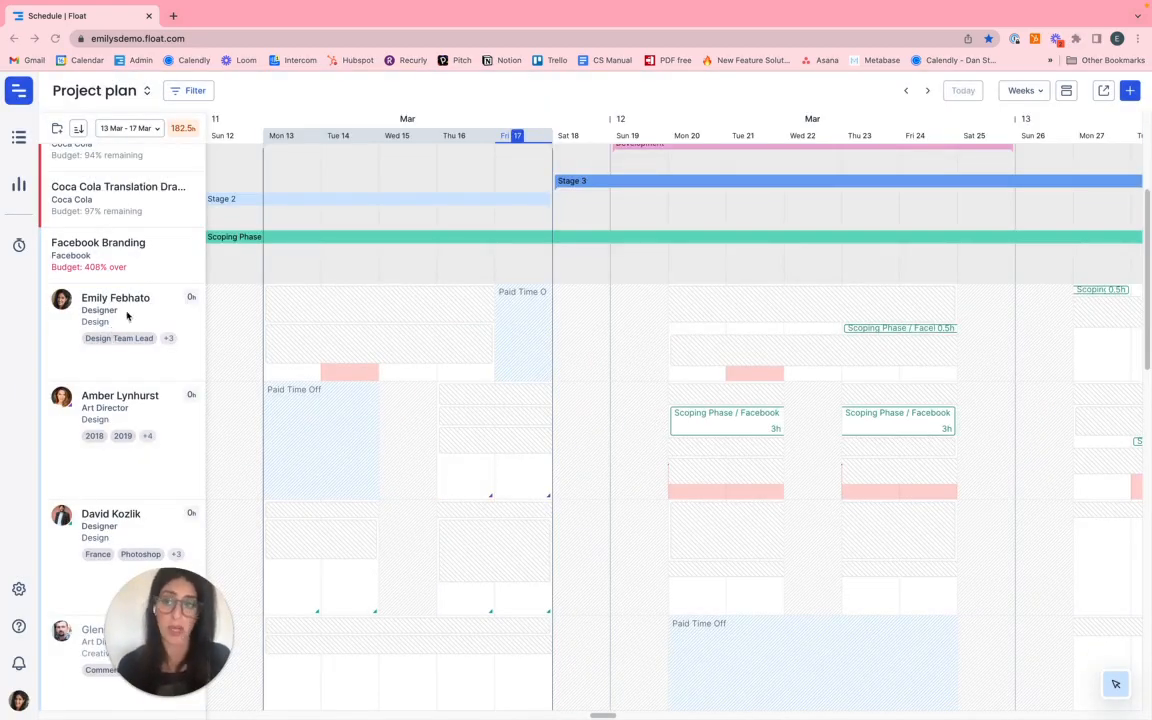
Leave the Project plan and open the Manage list of active projects
{"action": "scroll", "coordinate": [118, 310], "scroll_direction": "up", "scroll_amount": 5}
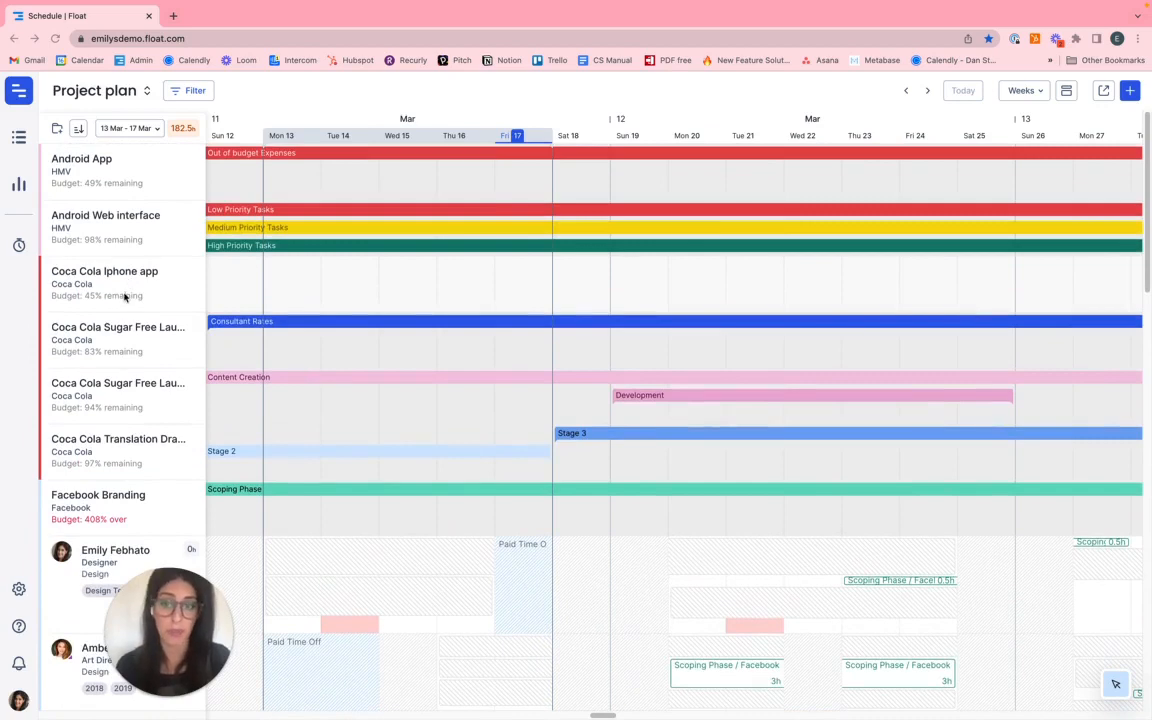
{"action": "left_click", "coordinate": [20, 138]}
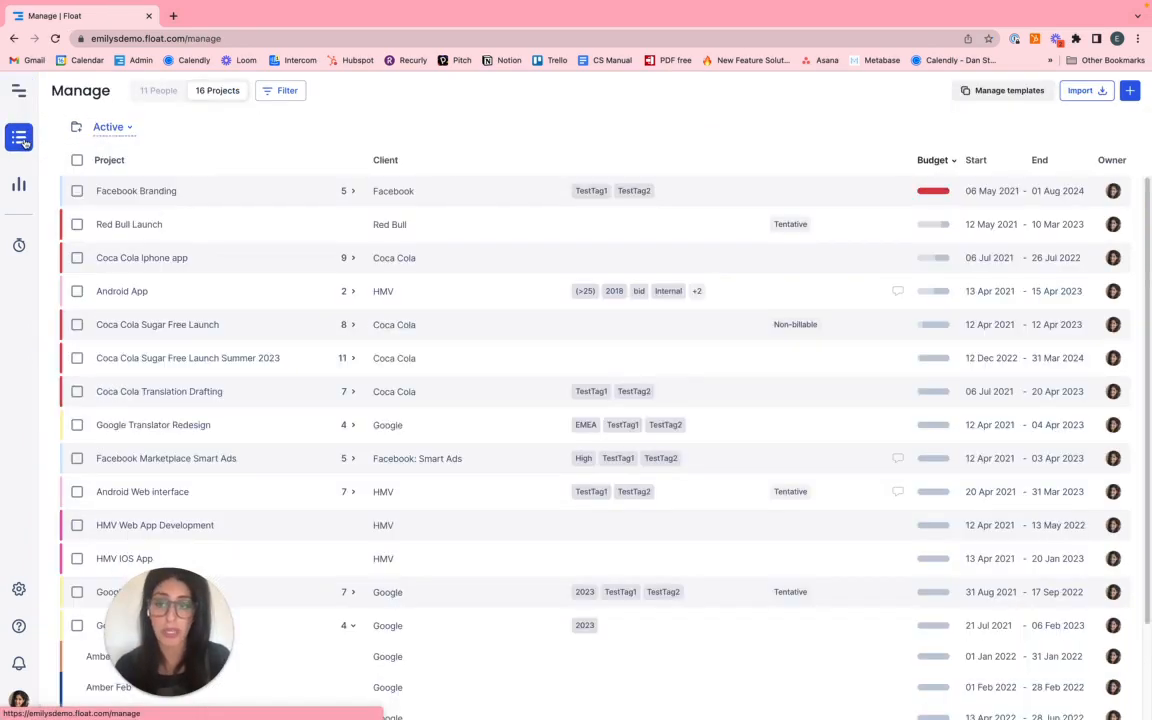
Return to the Project plan and open the project report for the Android App
{"action": "mouse_move", "coordinate": [224, 193]}
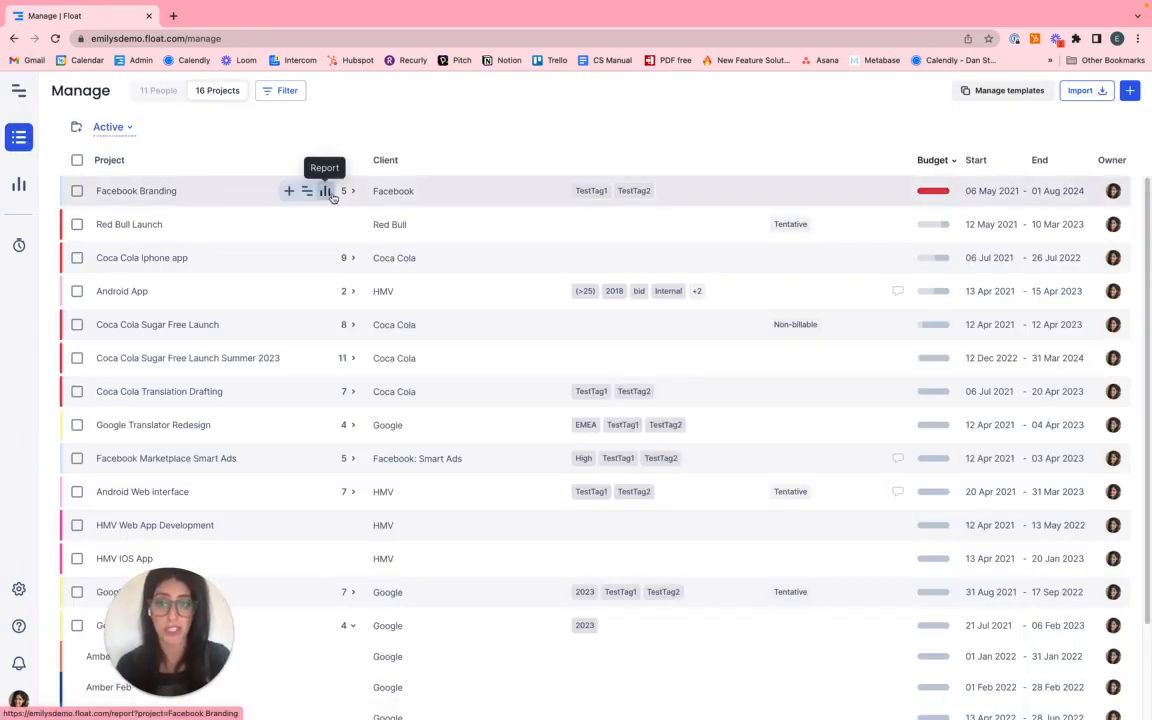
{"action": "left_click", "coordinate": [17, 91]}
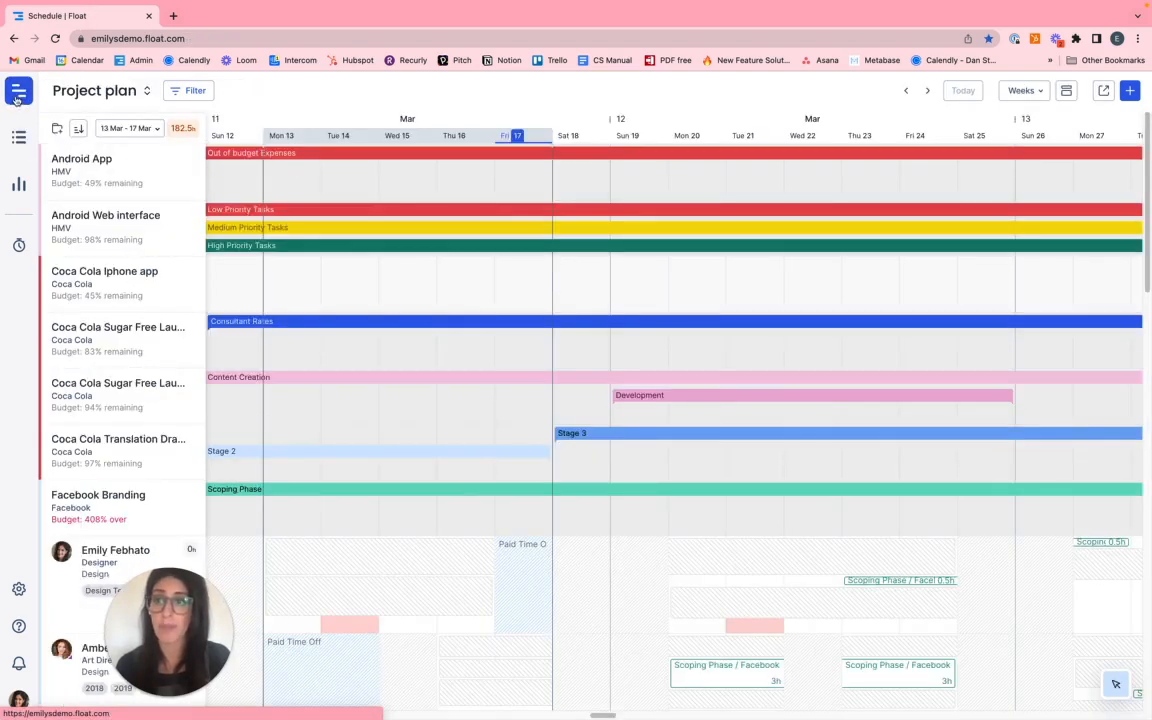
{"action": "left_click", "coordinate": [178, 147]}
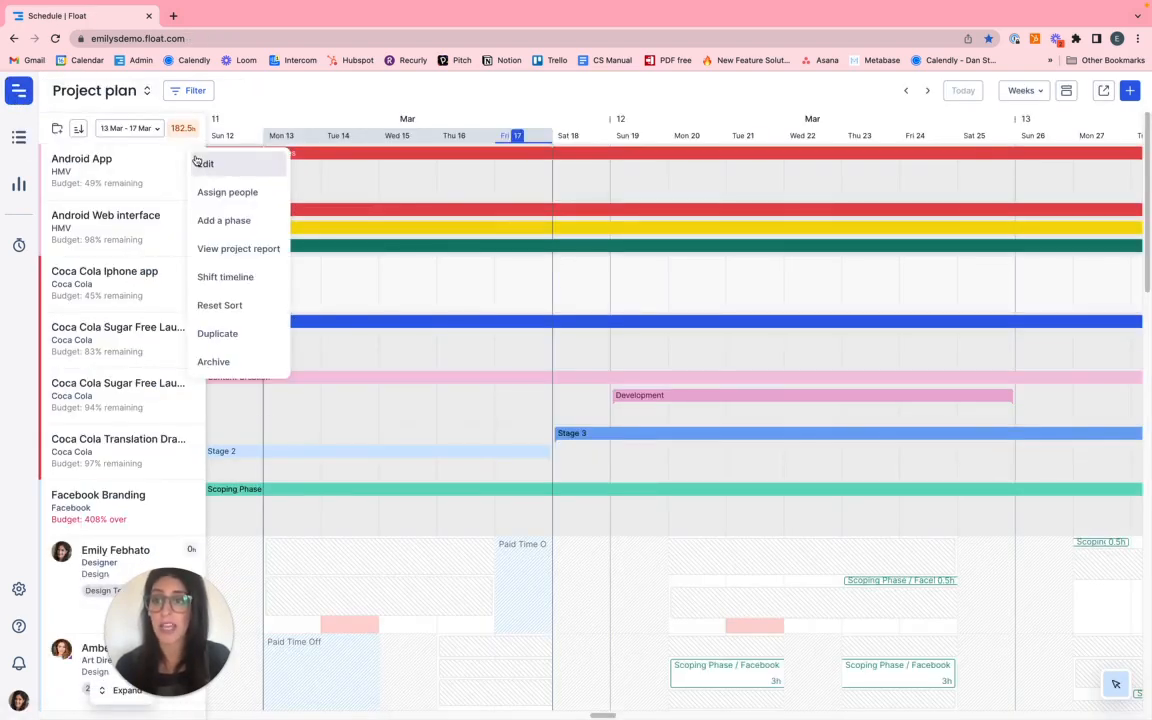
{"action": "left_click", "coordinate": [244, 249]}
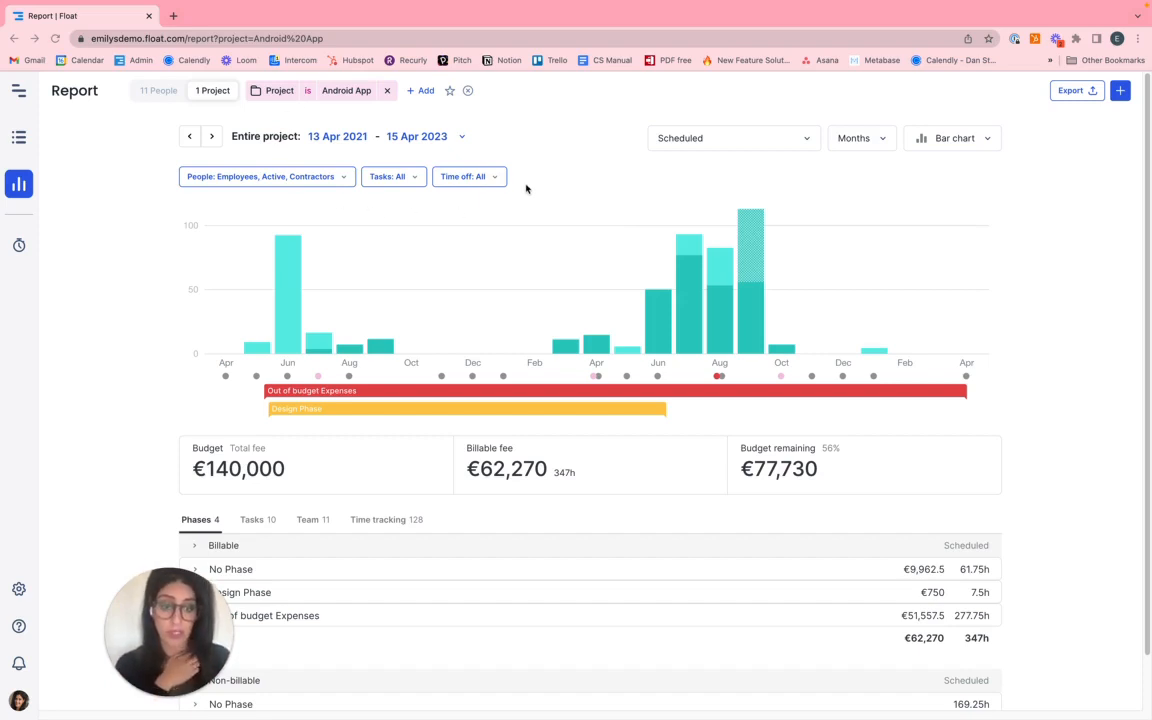
Review the report's task and team breakdowns and expand the first listed team member's scheduled tasks
{"action": "scroll", "coordinate": [93, 508], "scroll_direction": "down", "scroll_amount": 2}
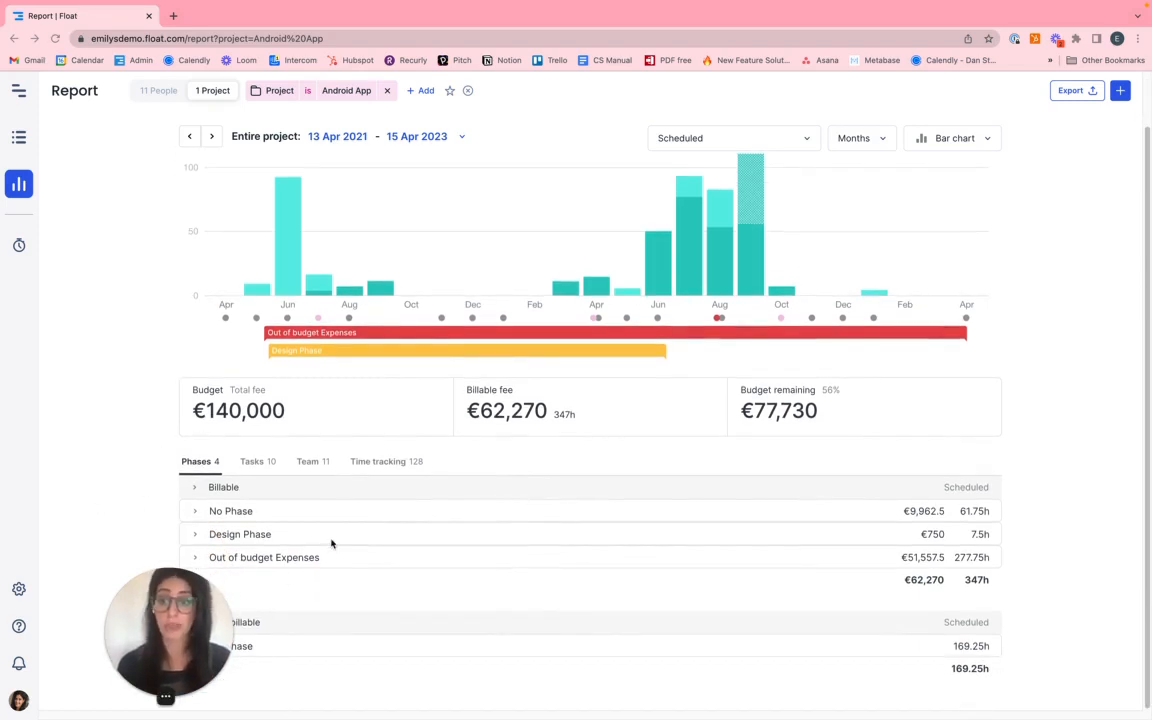
{"action": "left_click", "coordinate": [266, 461]}
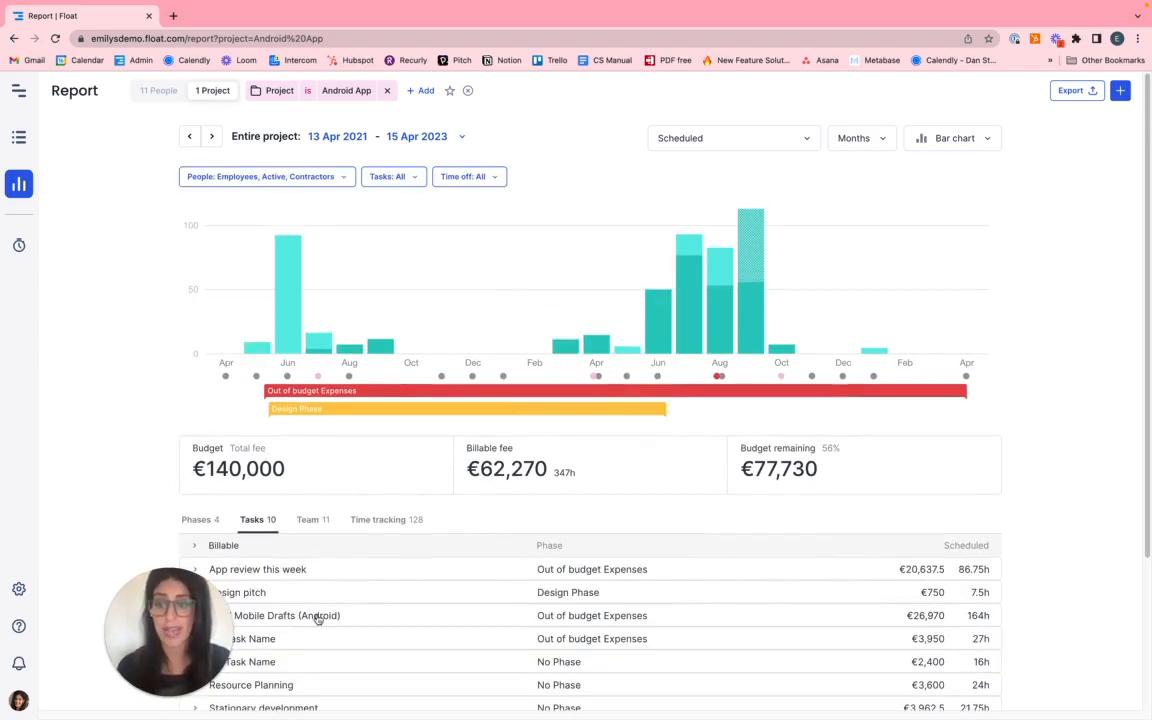
{"action": "left_click", "coordinate": [313, 519]}
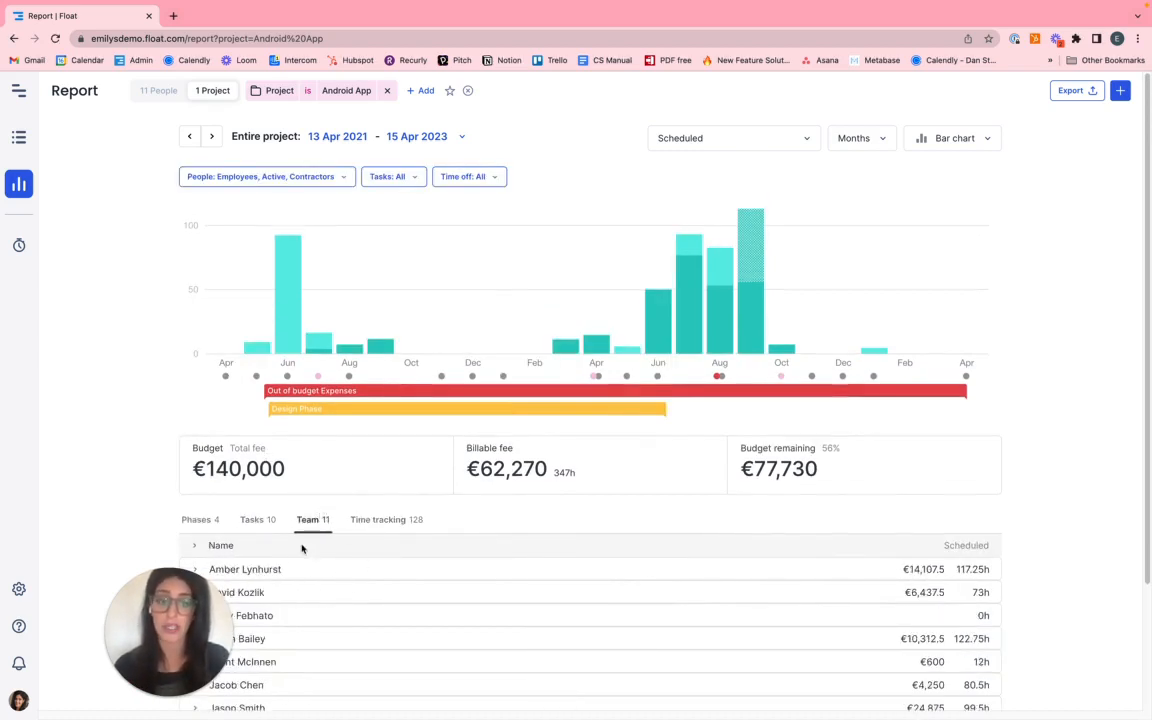
{"action": "left_click", "coordinate": [196, 570]}
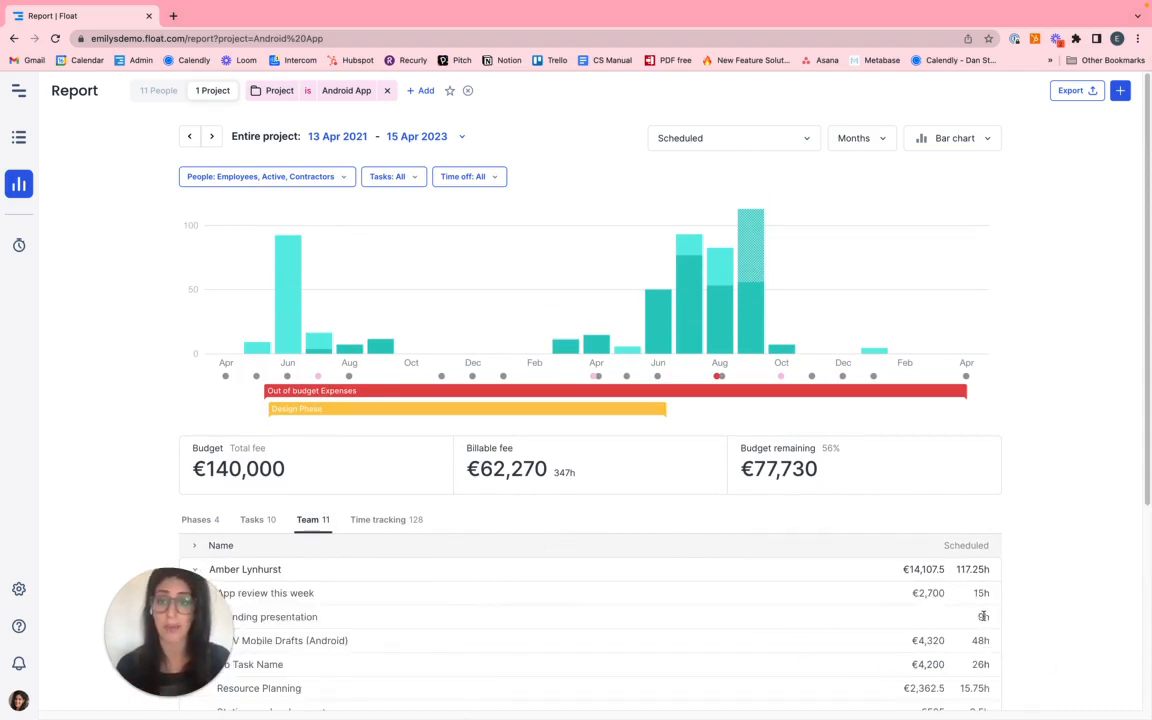
View the Android App report as Logged vs Scheduled, ending on Past logged + Future scheduled
{"action": "left_click", "coordinate": [748, 145]}
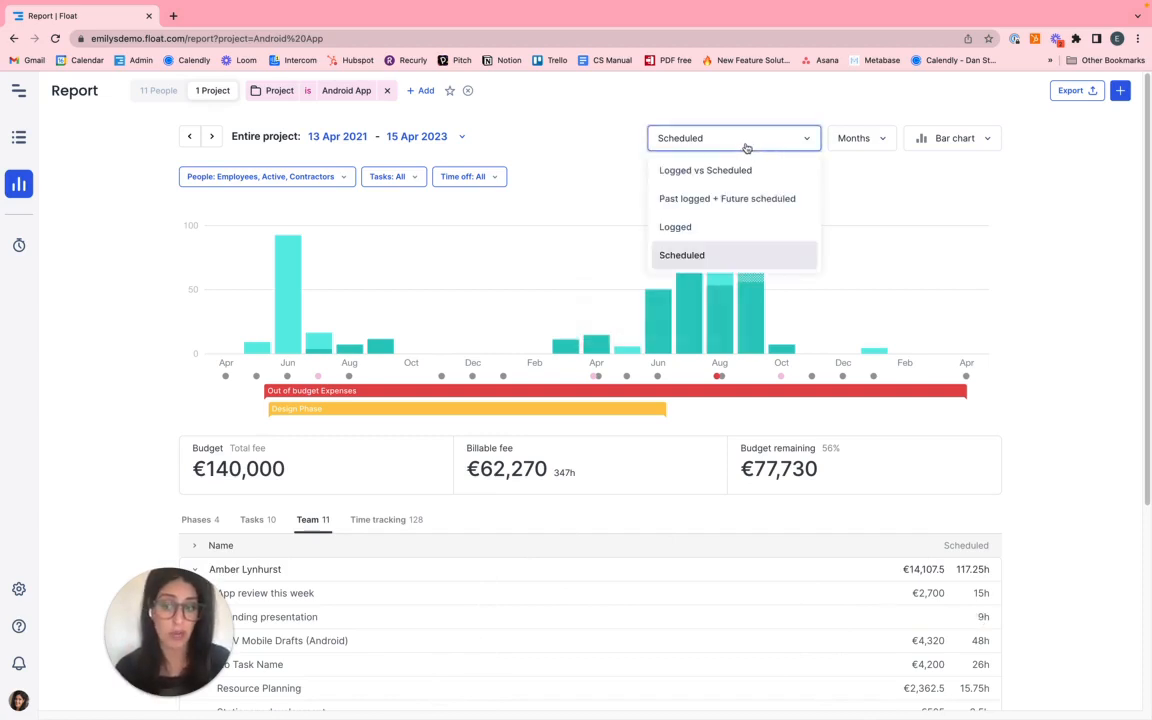
{"action": "left_click", "coordinate": [741, 168]}
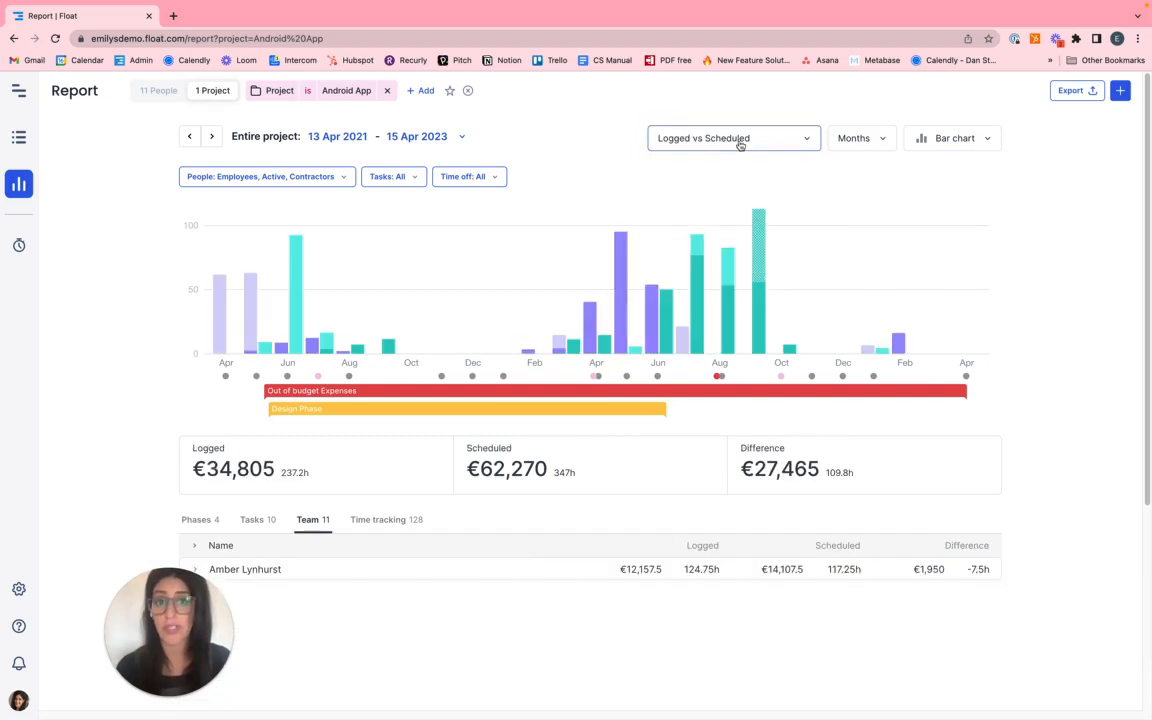
{"action": "left_click", "coordinate": [738, 143]}
{"action": "left_click", "coordinate": [740, 195]}
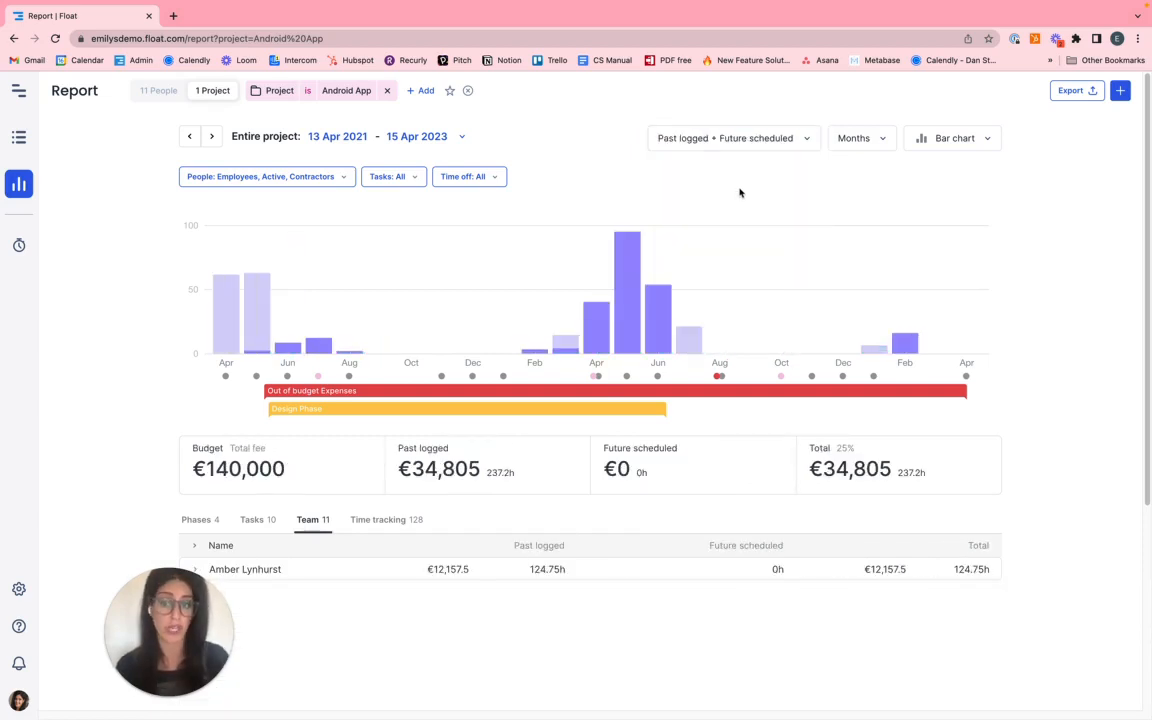